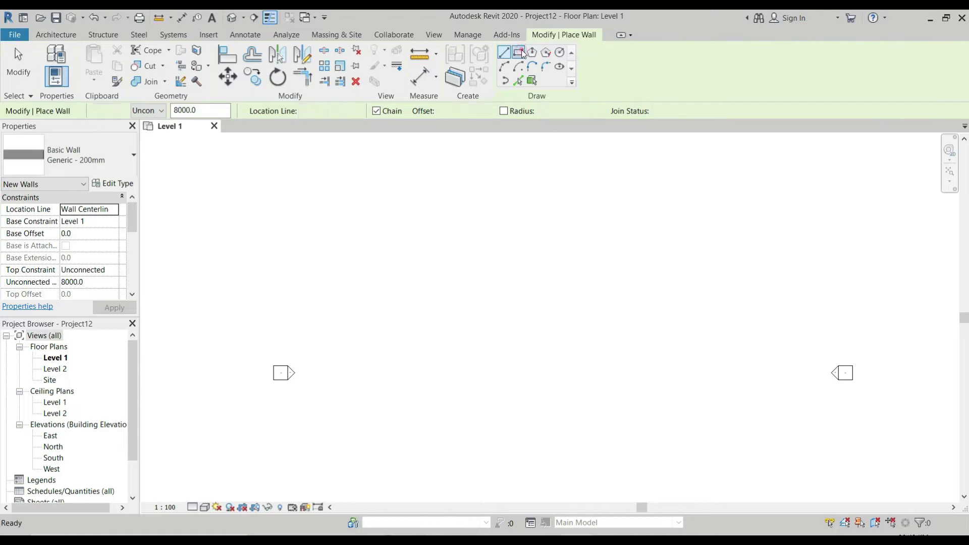
# - Draw a 7000 × 6000 rectangle of Generic - 200mm walls on Level 1 and set the new-wall top constraint to Level 2
pyautogui.click(426, 252)
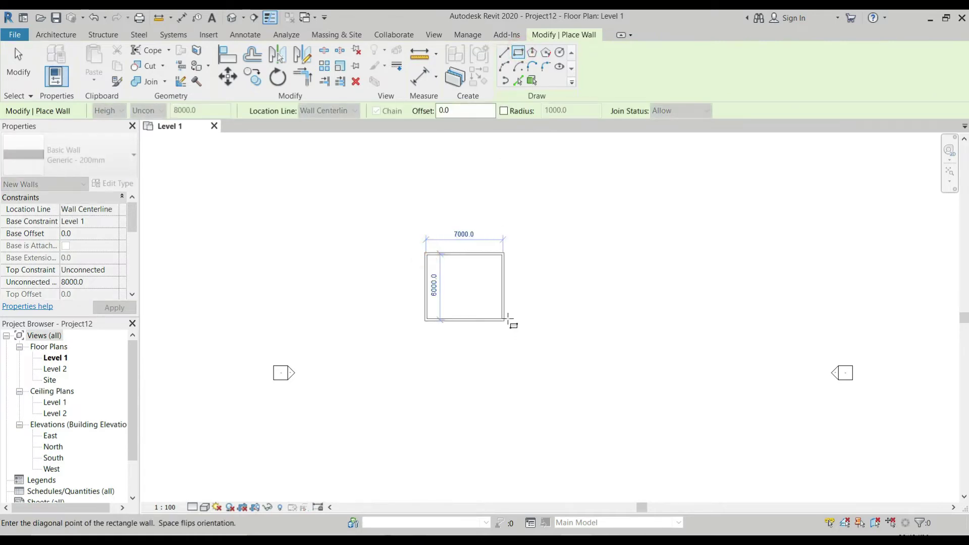
pyautogui.click(508, 320)
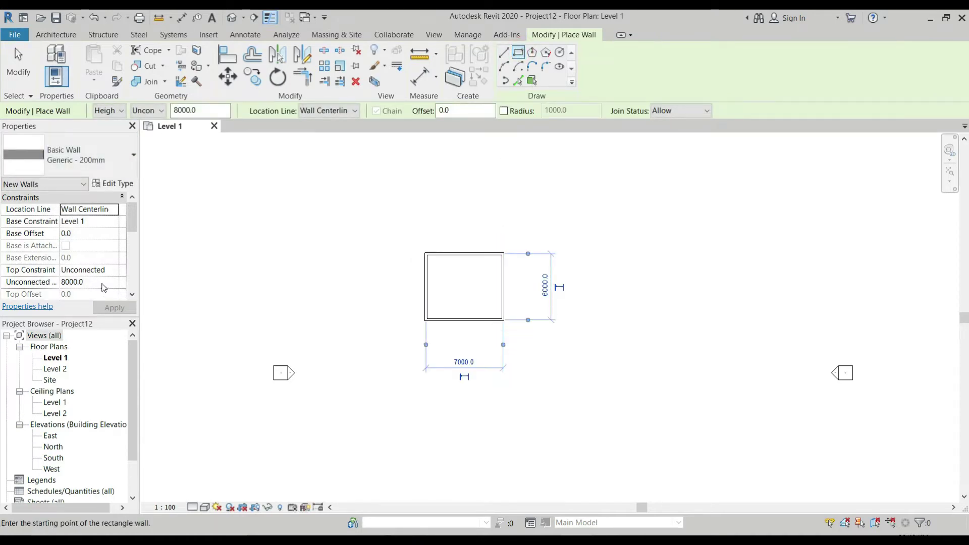
pyautogui.click(112, 270)
pyautogui.click(113, 270)
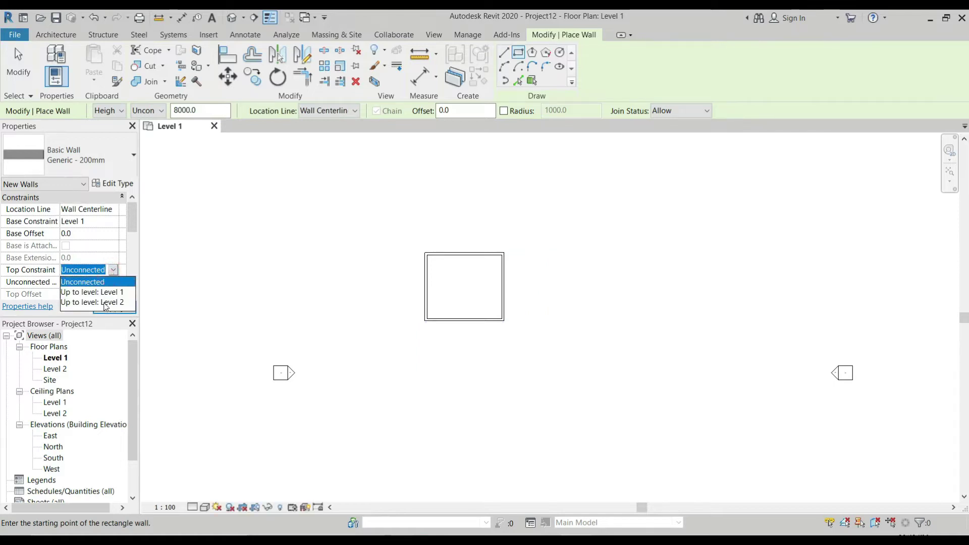
pyautogui.click(107, 302)
pyautogui.click(114, 308)
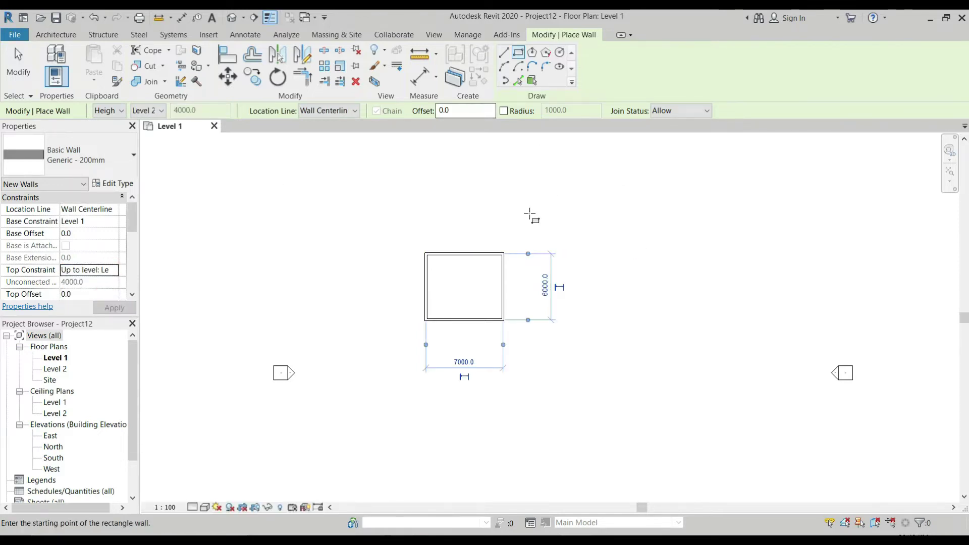
pyautogui.press('Escape')
pyautogui.press('Escape')
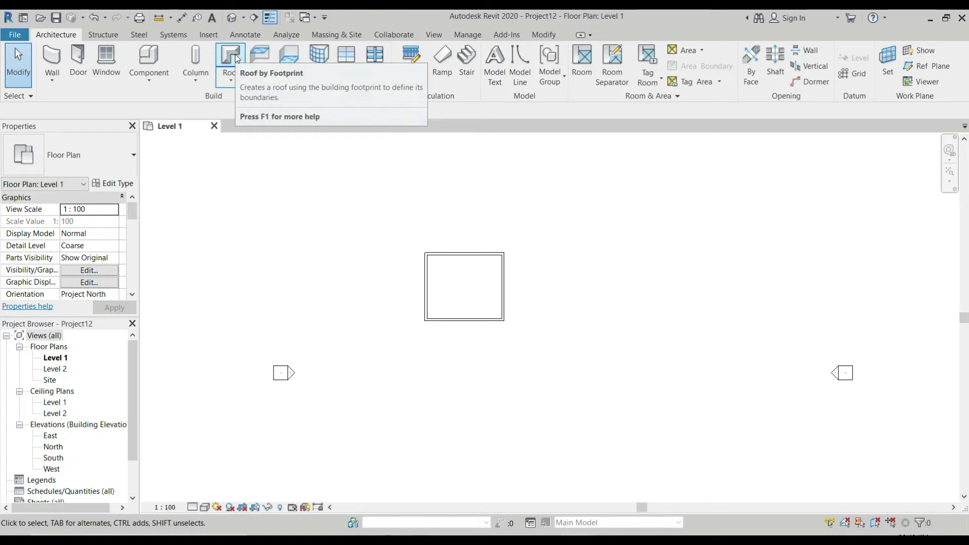
# - Start a roof by footprint, assign it to Level 2, and open the Level 2 floor plan
pyautogui.click(230, 81)
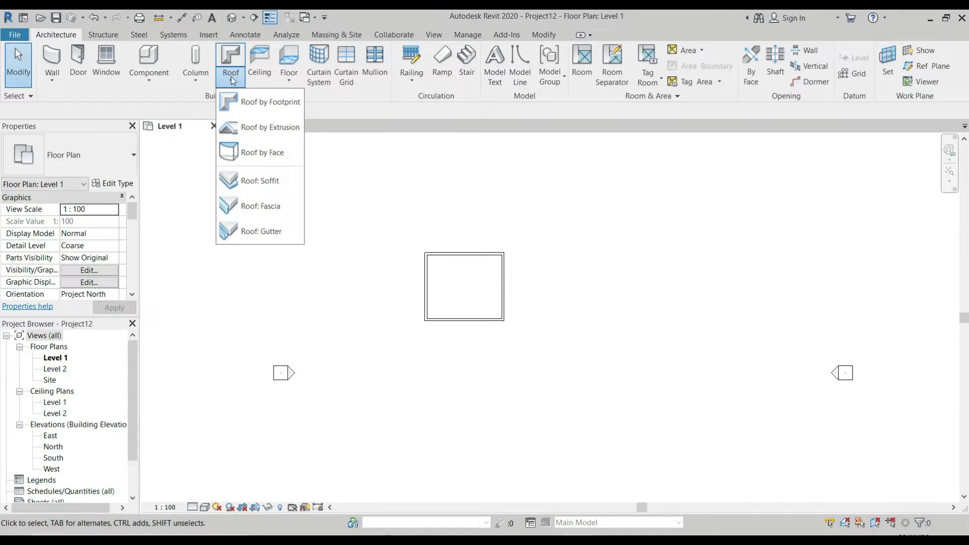
pyautogui.click(261, 104)
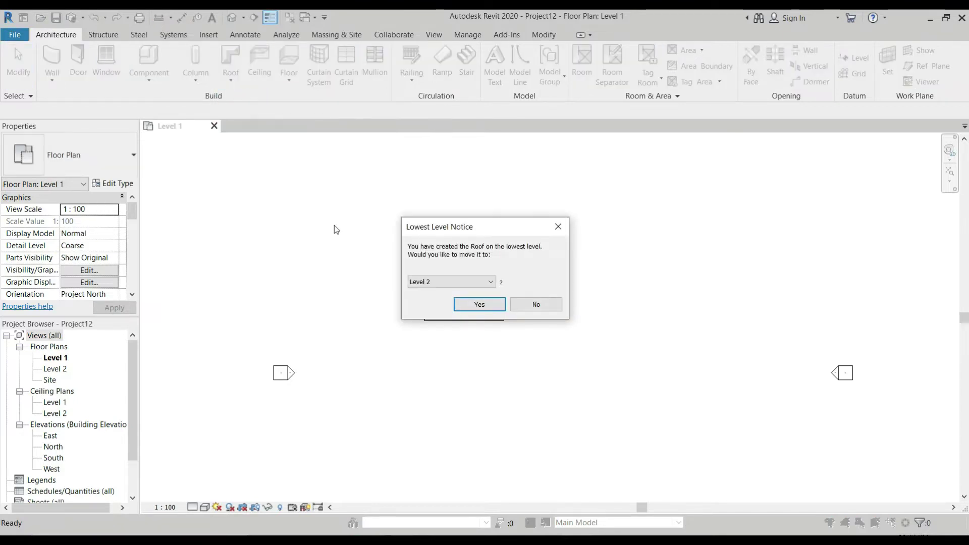
pyautogui.moveTo(485, 223); pyautogui.dragTo(455, 173)
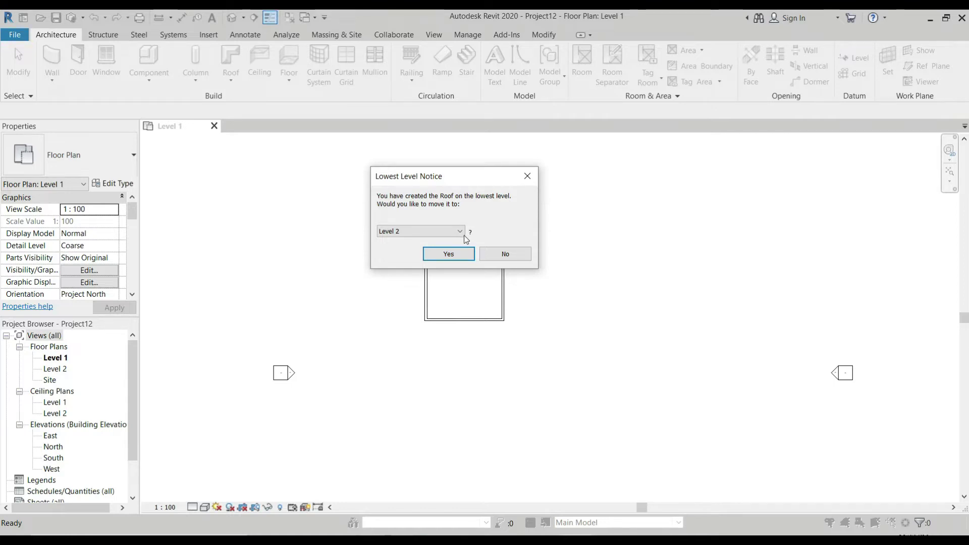
pyautogui.click(456, 256)
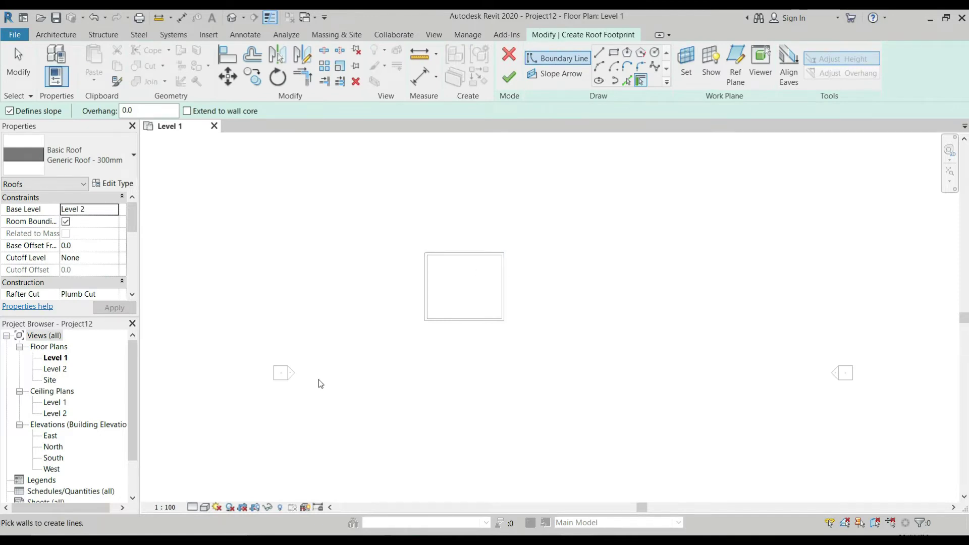
pyautogui.doubleClick(55, 369)
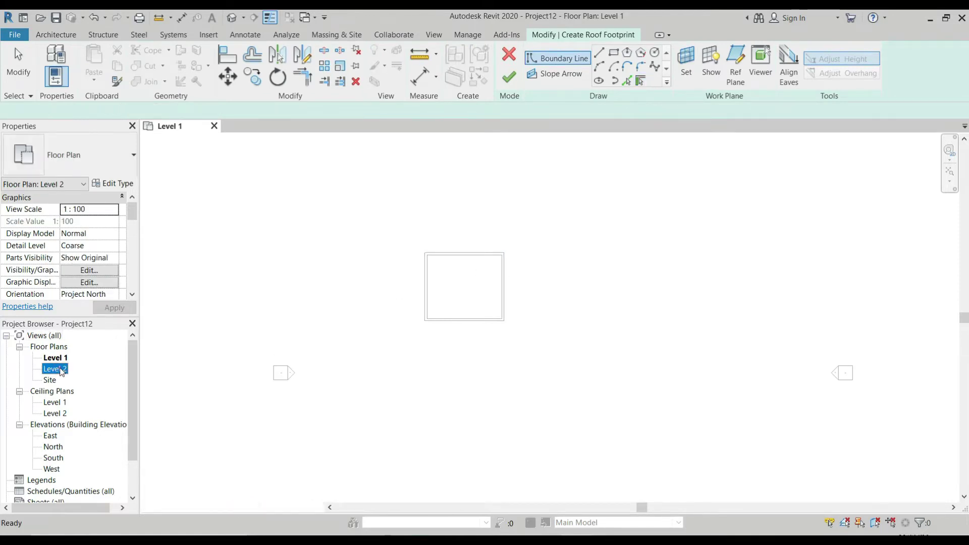
pyautogui.scroll(3, 479, 262)
pyautogui.scroll(1, 491, 266)
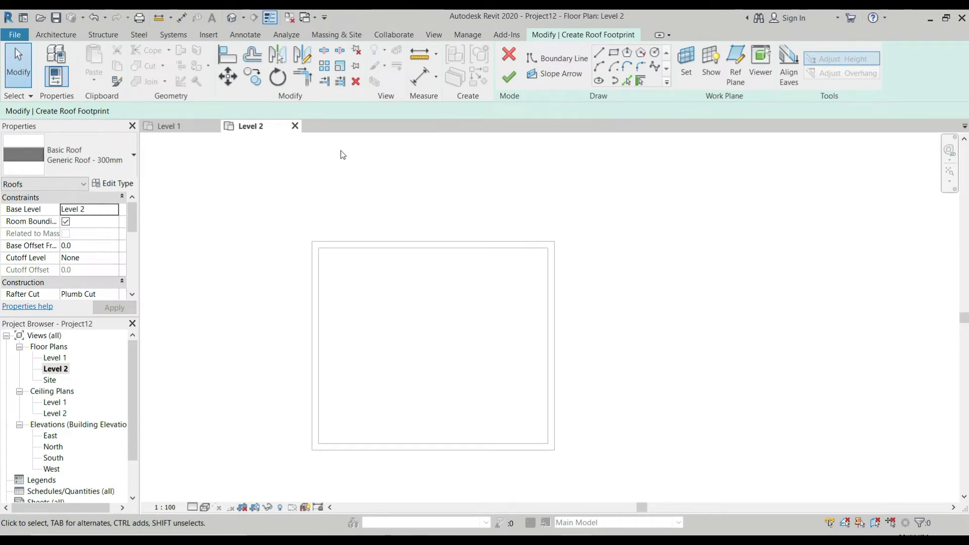
pyautogui.click(126, 153)
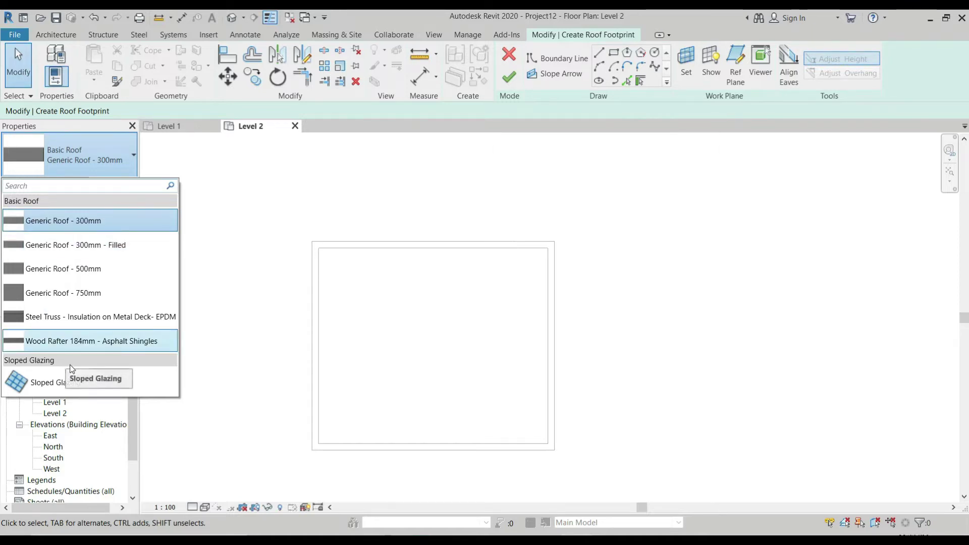
pyautogui.moveTo(103, 227)
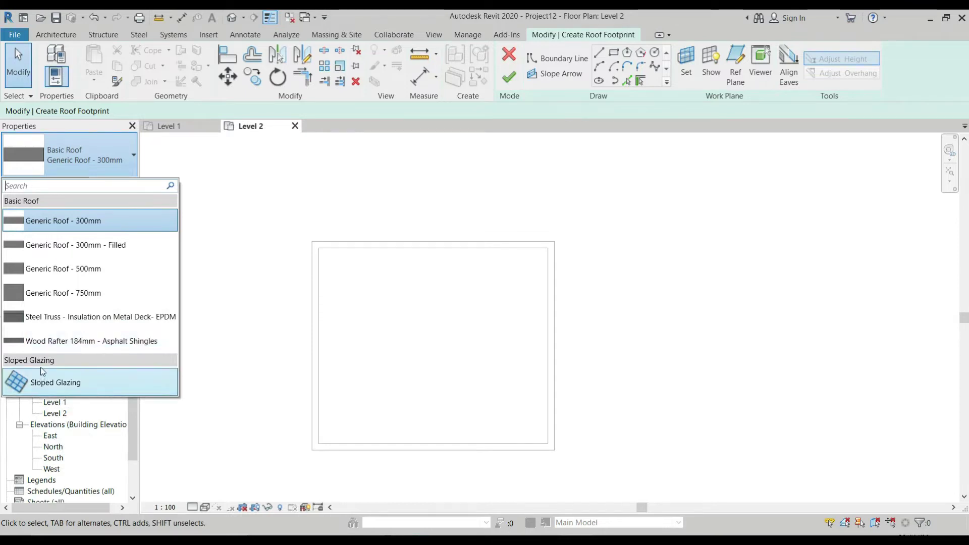
pyautogui.moveTo(42, 381)
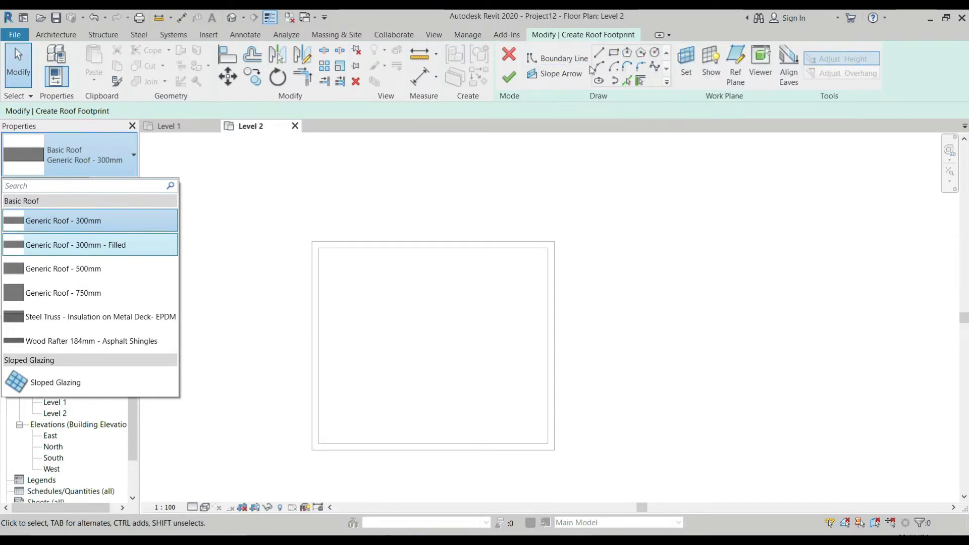
# - Sketch a rectangular slope-defining roof boundary offset 750 outward from the wall rectangle's opposite corners
pyautogui.click(601, 53)
pyautogui.click(618, 55)
pyautogui.click(616, 55)
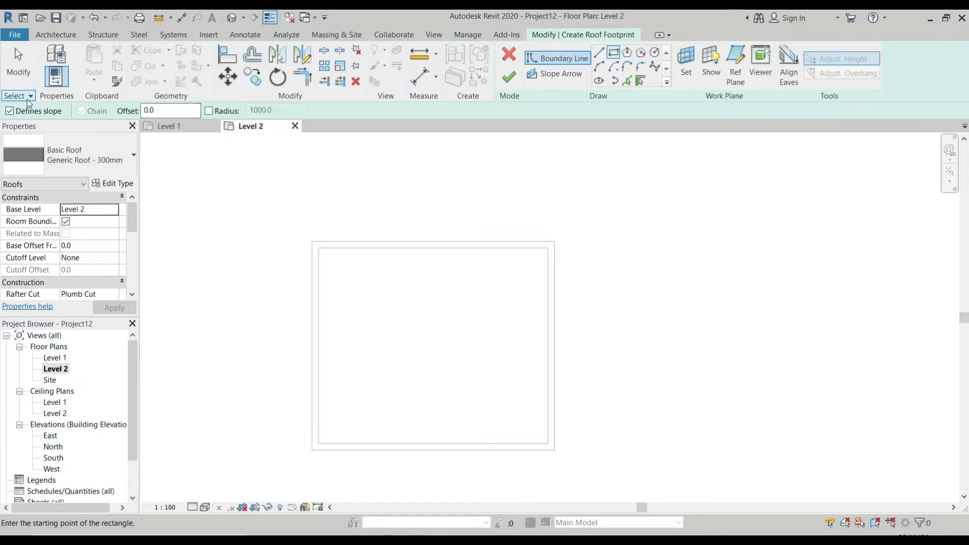
pyautogui.doubleClick(158, 110)
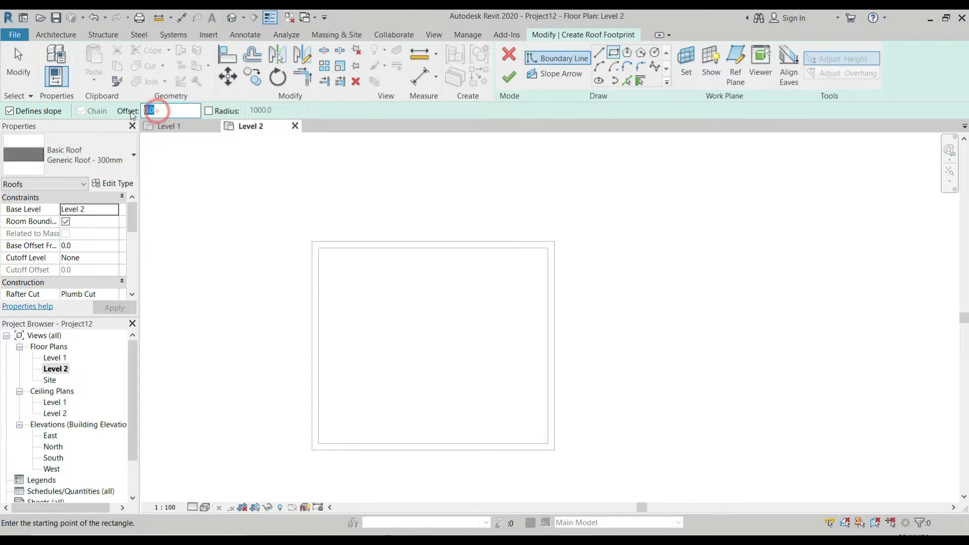
pyautogui.write('750')
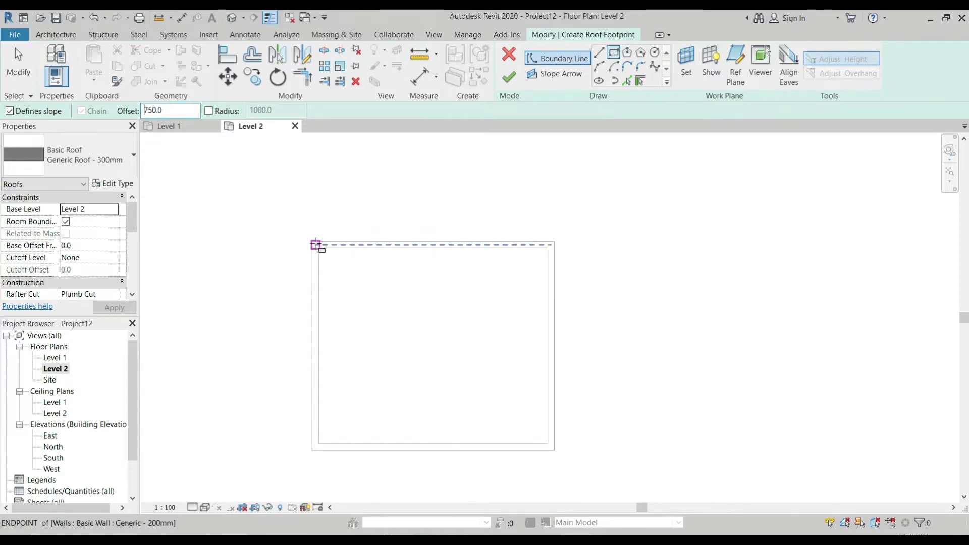
pyautogui.click(316, 245)
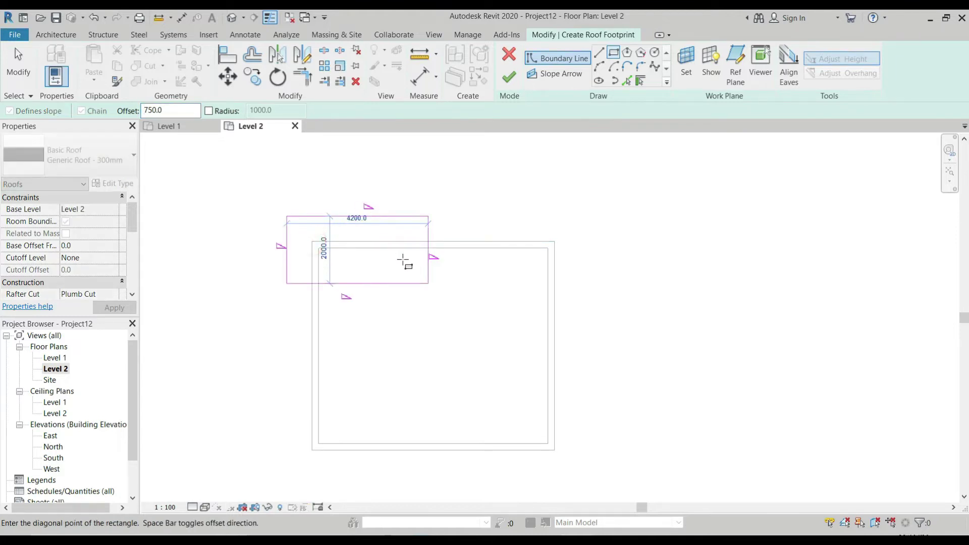
pyautogui.click(554, 450)
pyautogui.scroll(-2, 457, 235)
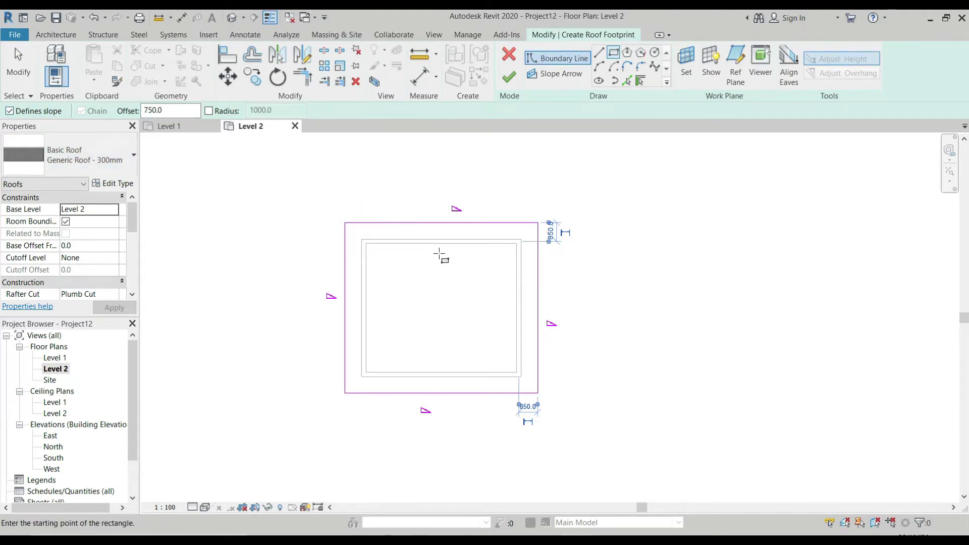
pyautogui.press('Escape')
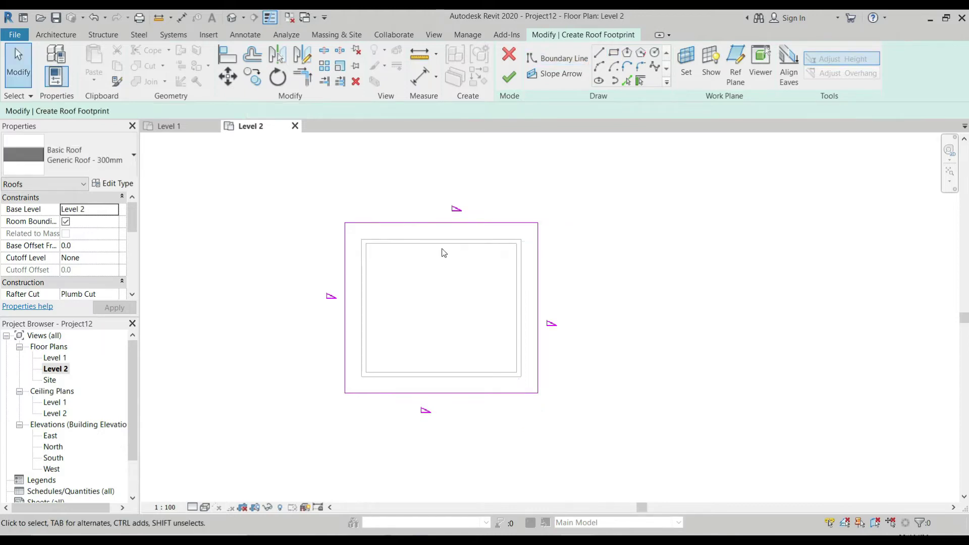
# - Check the slope value of each of the four roof boundary lines
pyautogui.click(467, 225)
pyautogui.scroll(2, 467, 219)
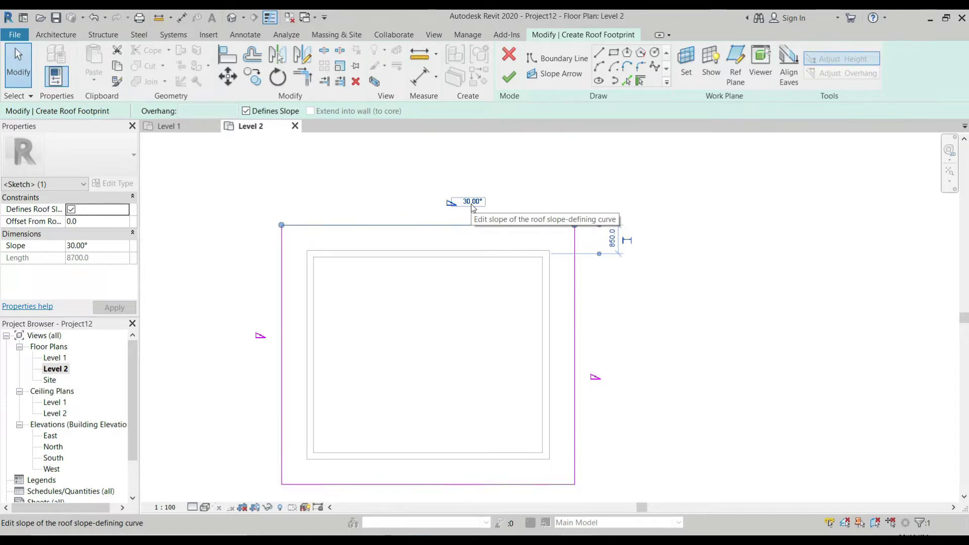
pyautogui.scroll(-2, 473, 208)
pyautogui.click(539, 294)
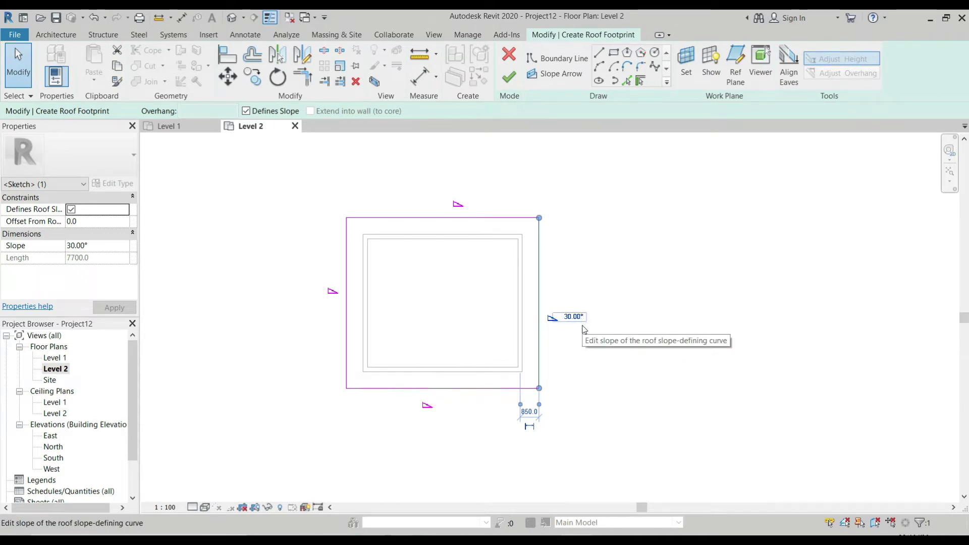
pyautogui.click(454, 388)
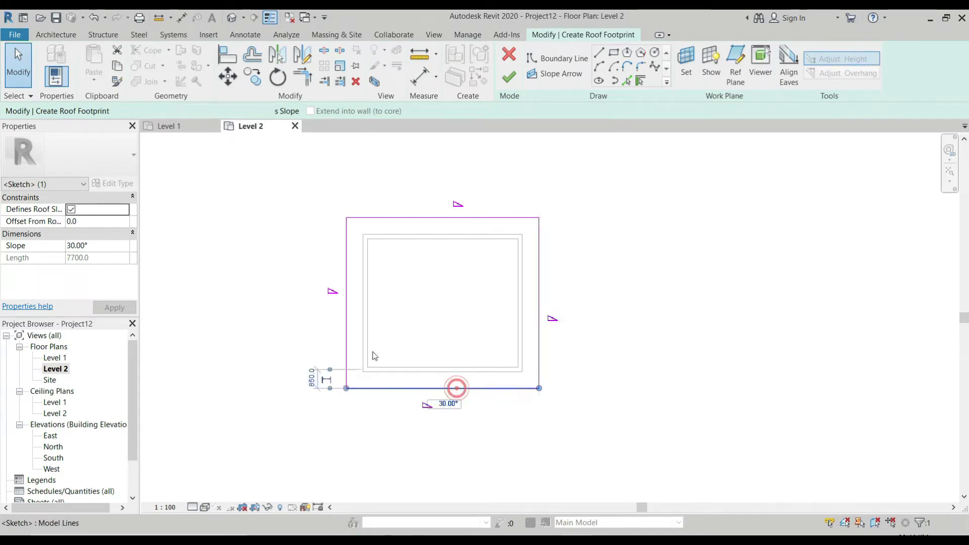
pyautogui.click(342, 319)
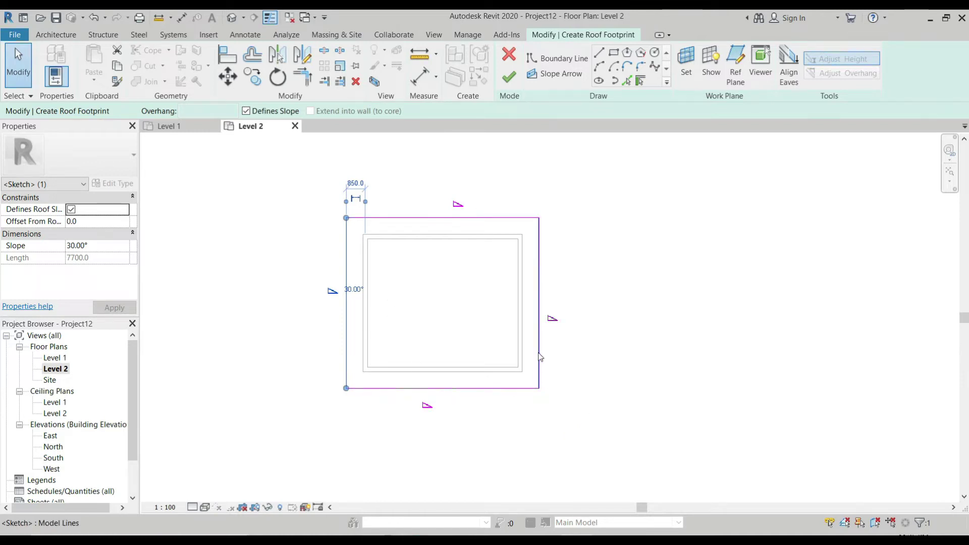
# - Finish the roof footprint, decline attaching the walls to the roof, and open the default 3D view
pyautogui.click(508, 78)
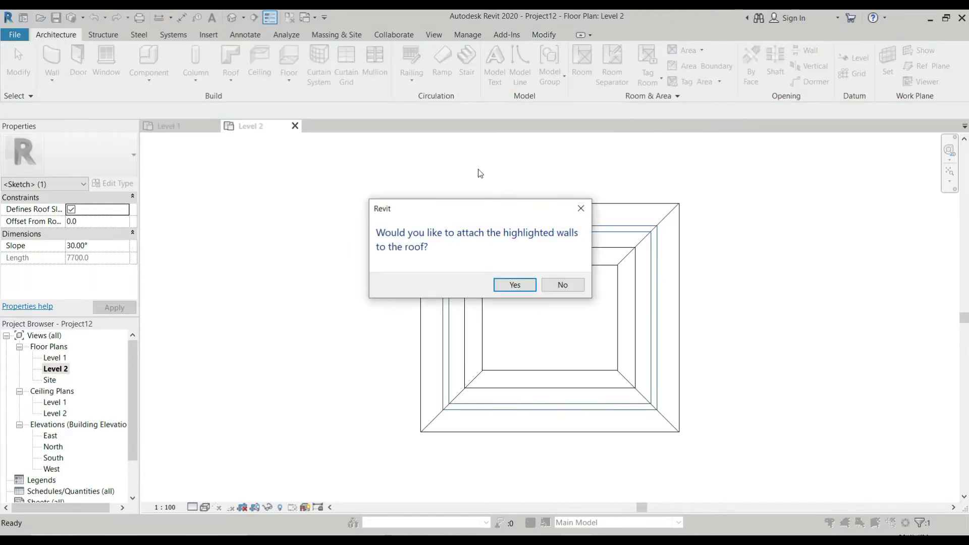
pyautogui.click(562, 285)
pyautogui.click(230, 18)
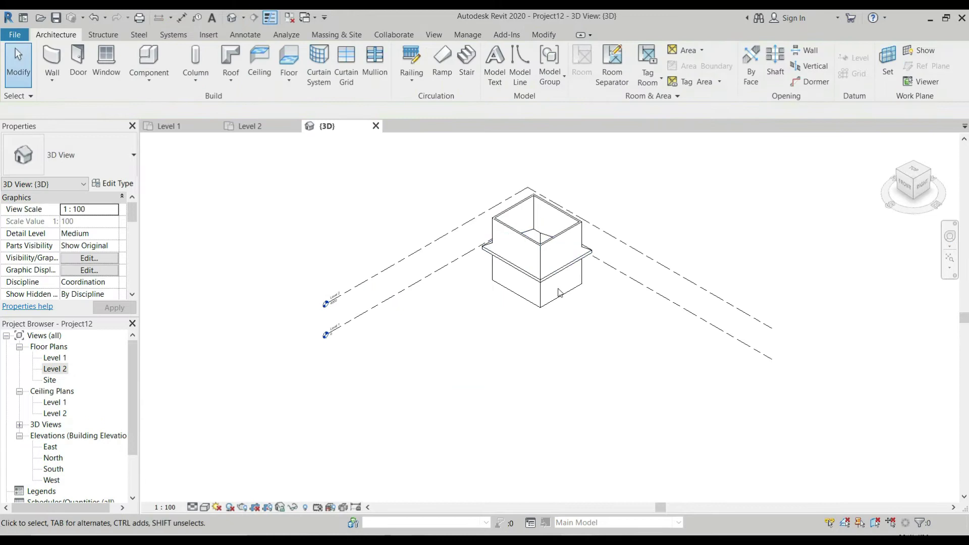
pyautogui.scroll(3, 559, 293)
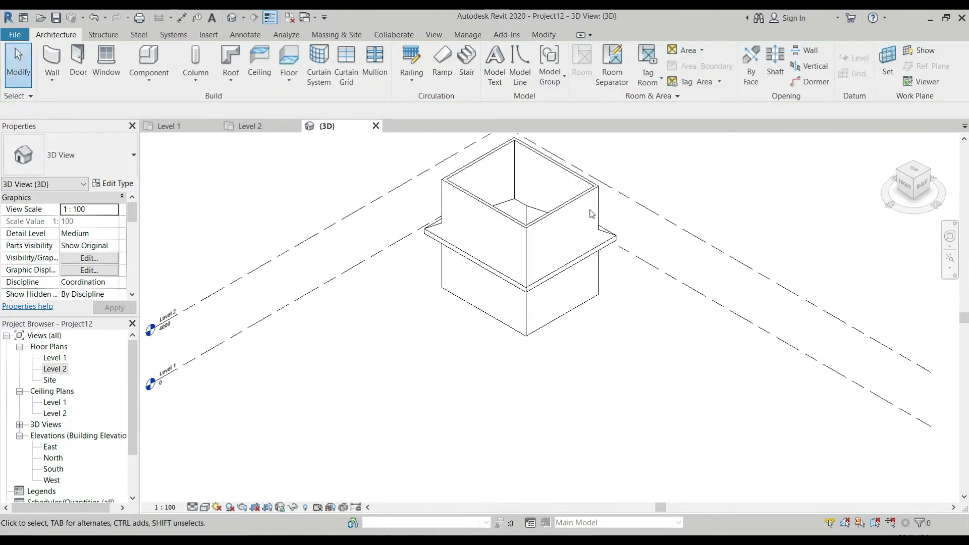
# - Select all four walls in the Level 1 plan and set their top constraint to Level 2
pyautogui.click(193, 131)
pyautogui.moveTo(539, 233); pyautogui.dragTo(374, 338)
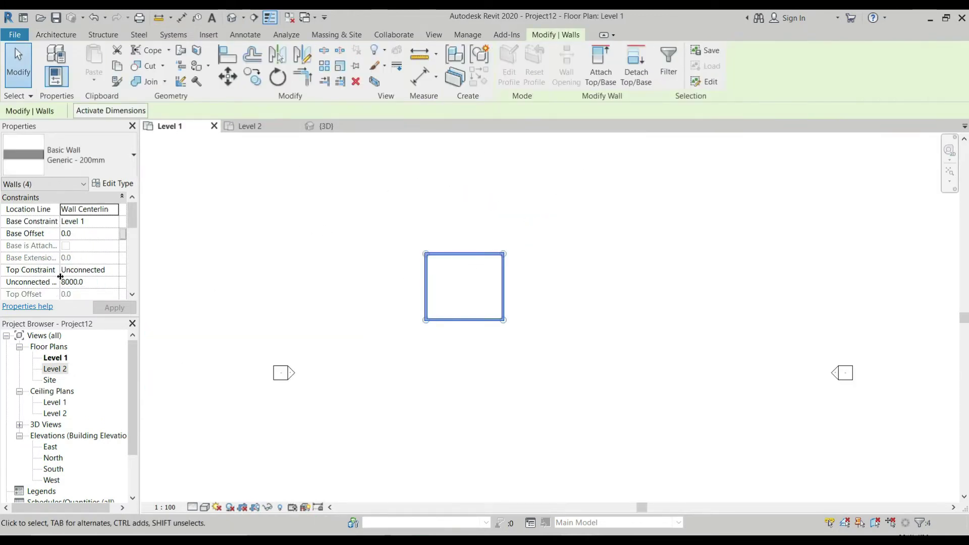
pyautogui.click(107, 272)
pyautogui.click(113, 269)
pyautogui.click(100, 303)
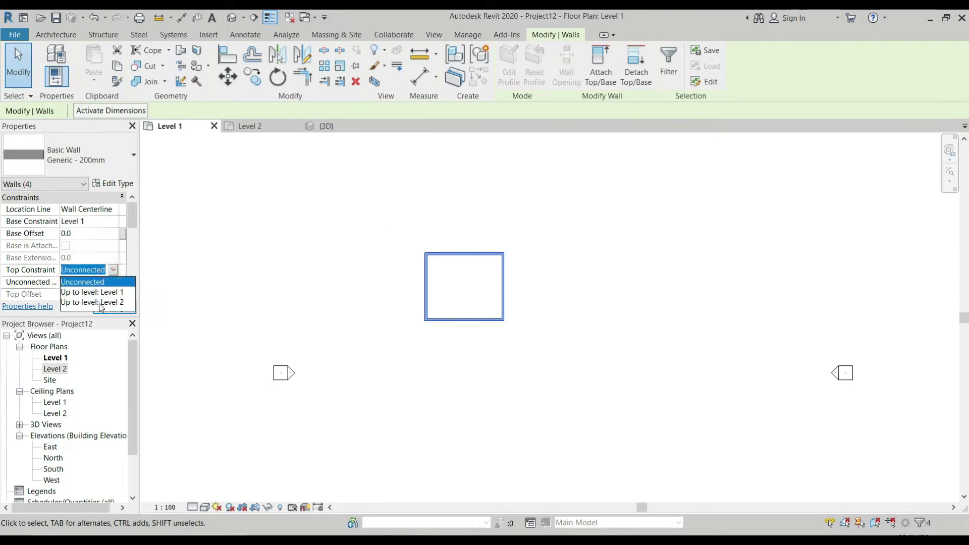
# - Attach the tops of the four selected walls to the roof in the 3D view and clear the selection
pyautogui.click(319, 127)
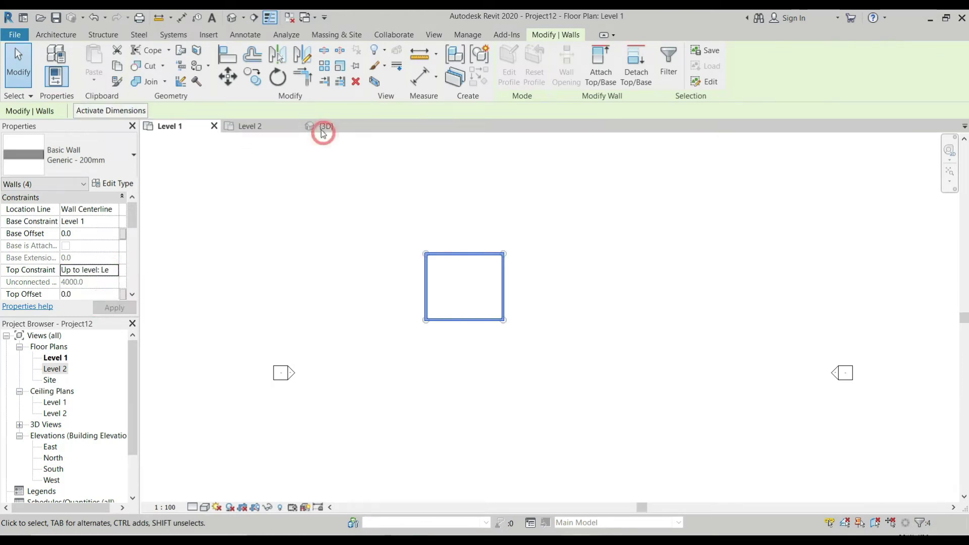
pyautogui.scroll(3, 492, 192)
pyautogui.keyDown('shift'); pyautogui.moveTo(493, 367); pyautogui.dragTo(459, 262, button='middle'); pyautogui.keyUp('shift')
pyautogui.keyDown('shift'); pyautogui.moveTo(447, 302); pyautogui.dragTo(555, 236, button='middle'); pyautogui.keyUp('shift')
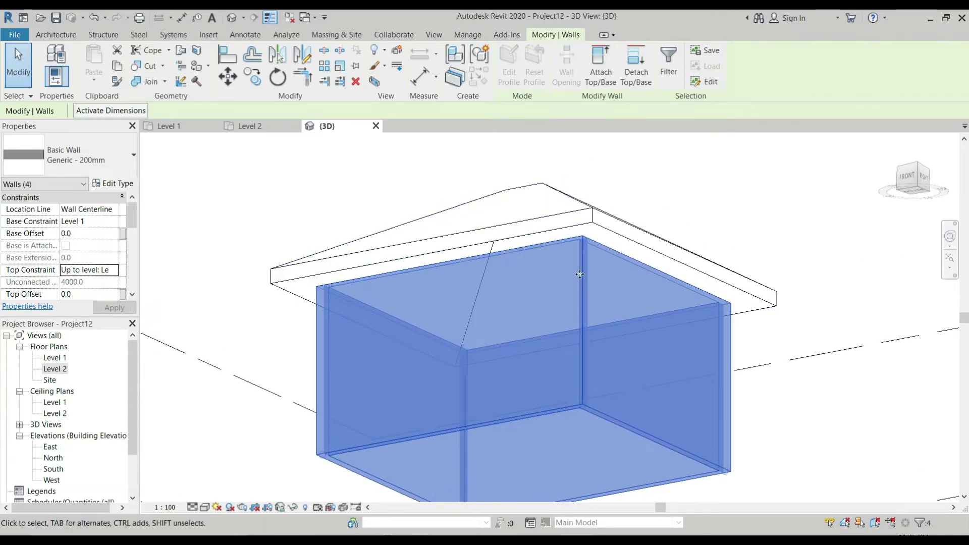
pyautogui.click(600, 66)
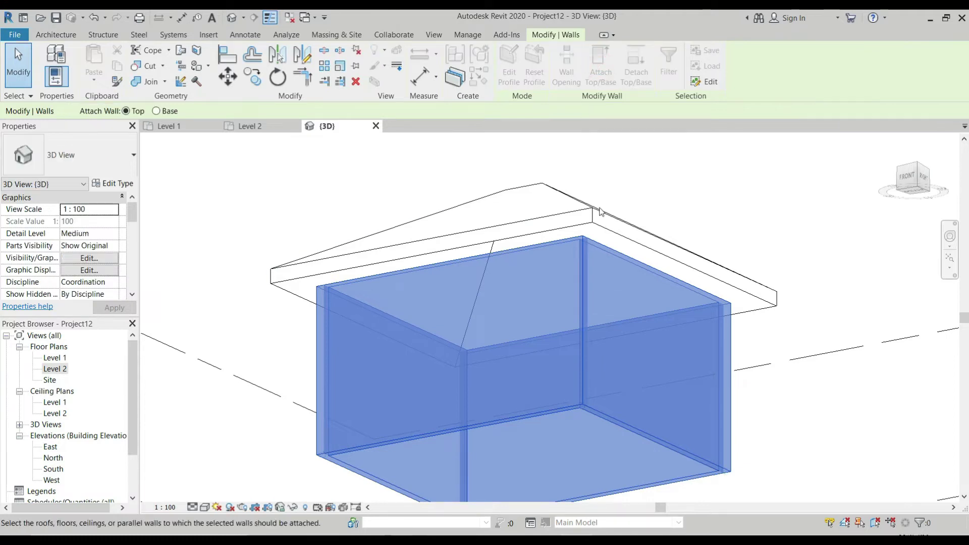
pyautogui.click(605, 232)
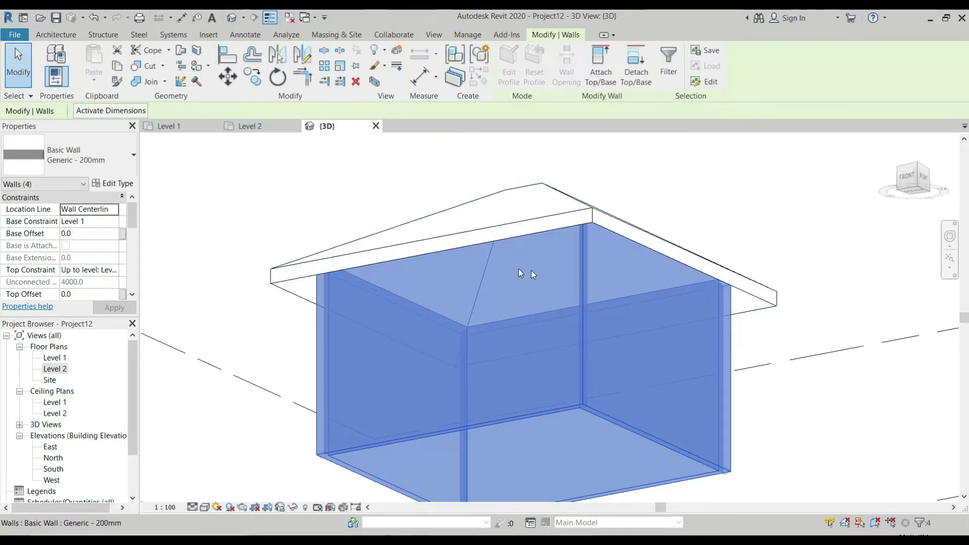
pyautogui.scroll(-2, 491, 268)
pyautogui.press('Escape')
pyautogui.scroll(-1, 493, 273)
pyautogui.keyDown('shift'); pyautogui.moveTo(459, 210); pyautogui.dragTo(433, 422, button='middle'); pyautogui.keyUp('shift')
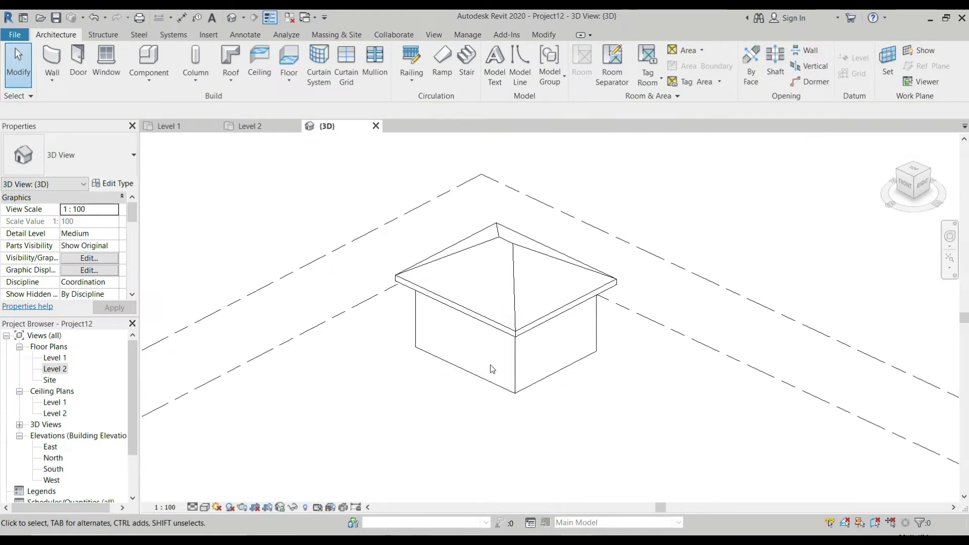
# - In the Level 1 plan, copy the building's four walls horizontally to the right and clear the selection
pyautogui.click(196, 128)
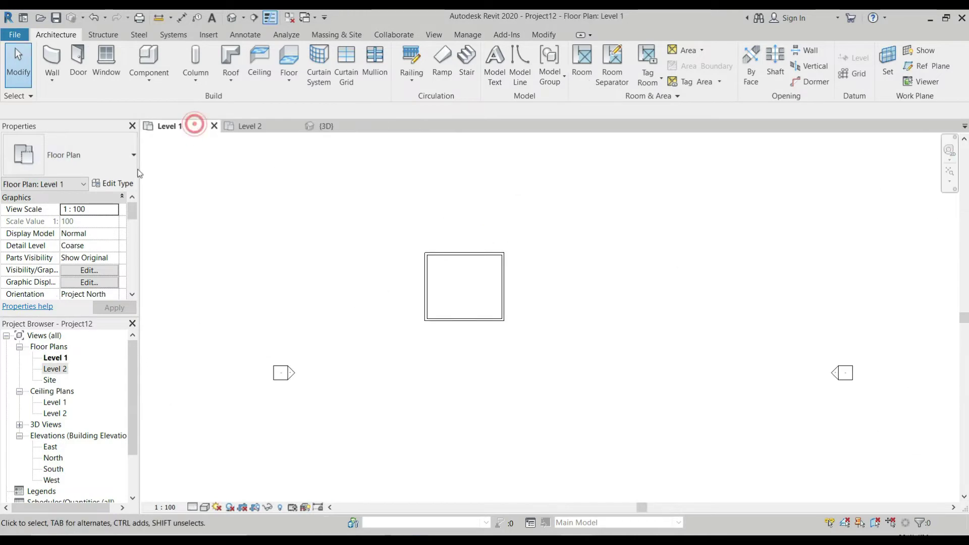
pyautogui.moveTo(270, 168); pyautogui.dragTo(744, 480)
pyautogui.scroll(-2, 340, 361)
pyautogui.scroll(1, 440, 359)
pyautogui.press('c')
pyautogui.press('o')
pyautogui.click(441, 344)
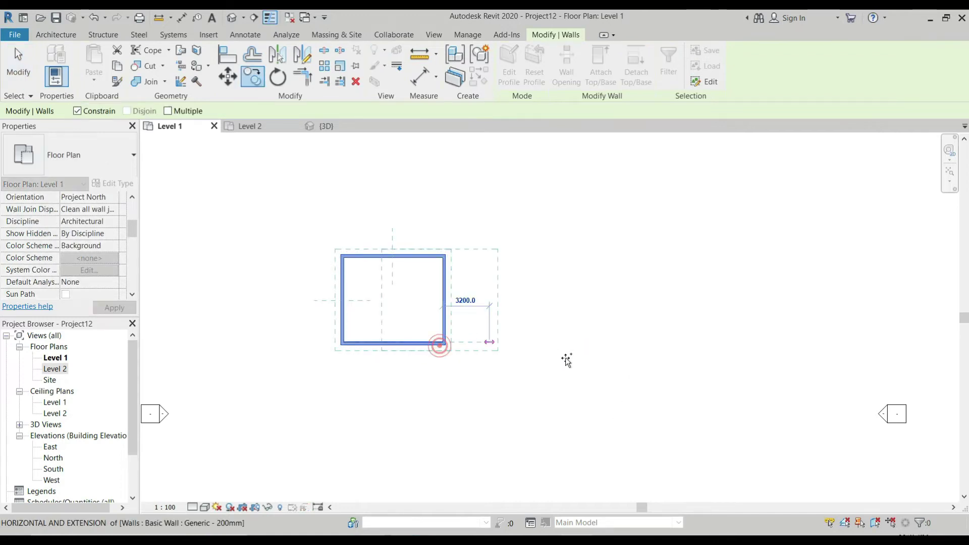
pyautogui.click(712, 348)
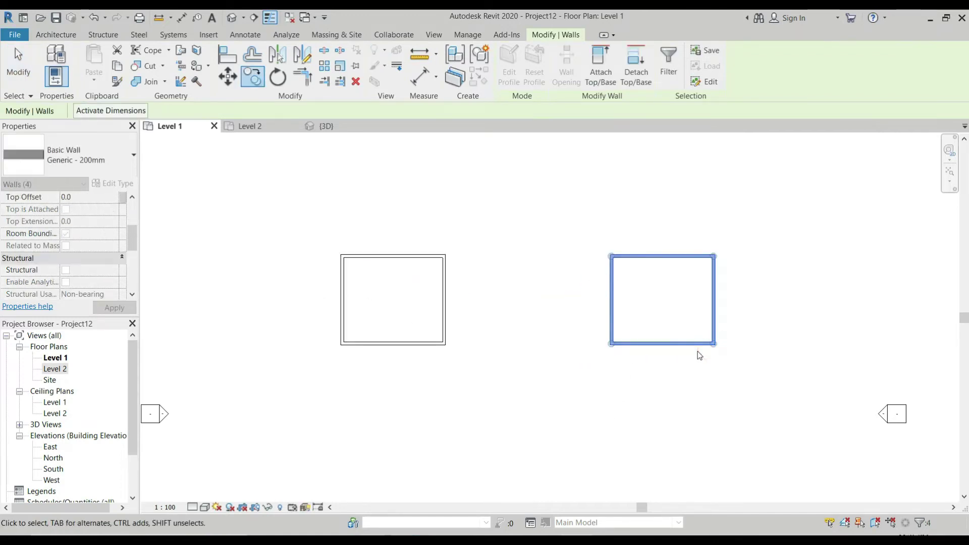
pyautogui.press('Escape')
pyautogui.press('Escape')
# - Move the copied building's right wall outward, lengthening the rectangle to about 10150 mm between its end-wall centerlines
pyautogui.scroll(-2, 281, 309)
pyautogui.scroll(3, 547, 272)
pyautogui.moveTo(501, 224); pyautogui.dragTo(417, 485)
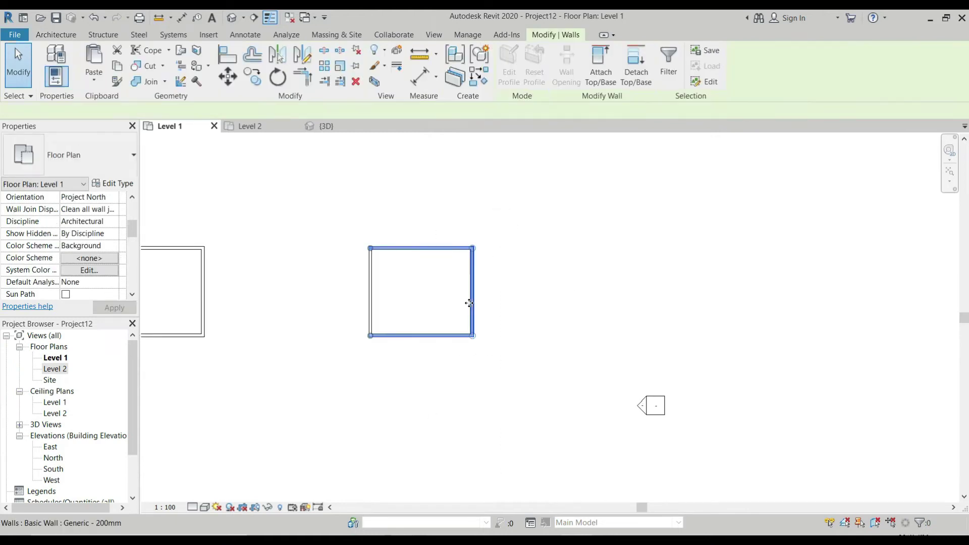
pyautogui.scroll(1, 474, 294)
pyautogui.scroll(1, 474, 294)
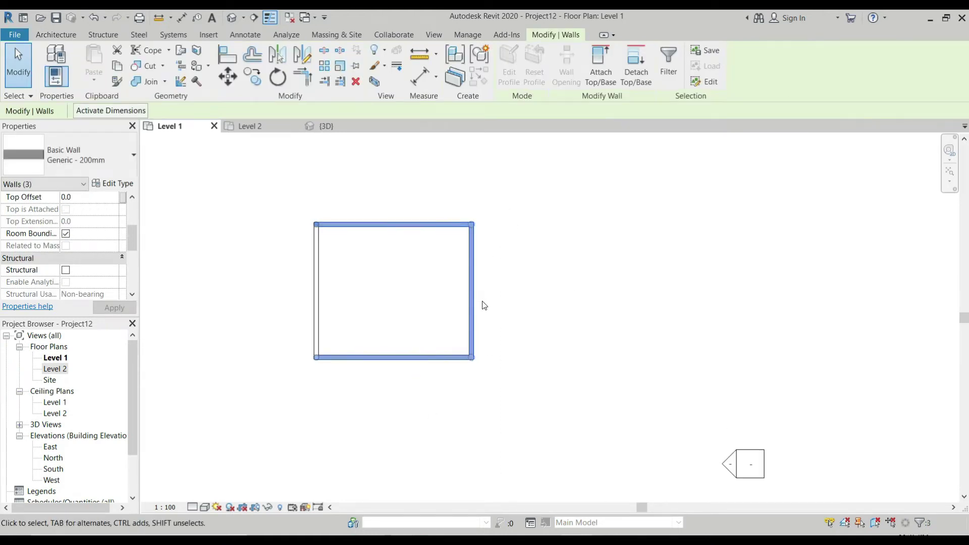
pyautogui.moveTo(476, 296); pyautogui.dragTo(543, 306)
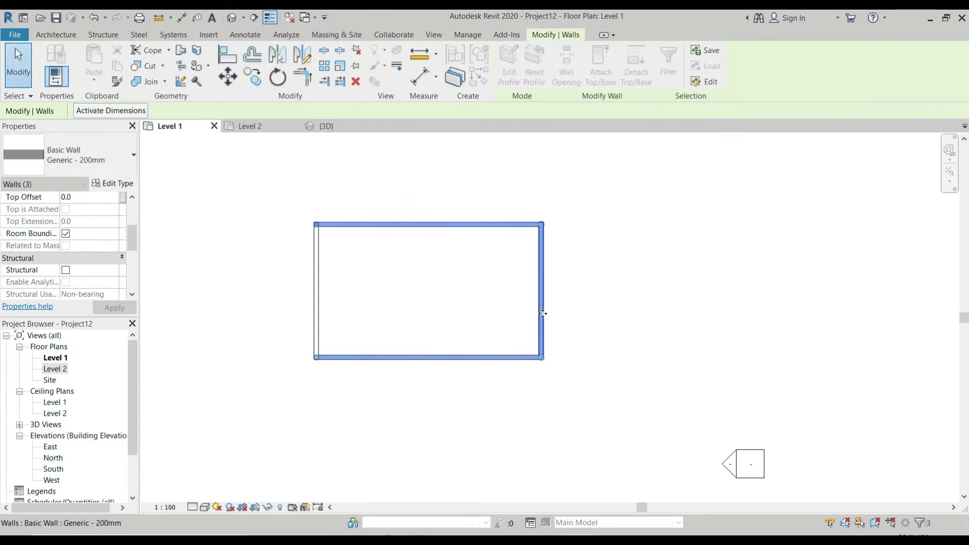
pyautogui.press('Escape')
pyautogui.press('Escape')
pyautogui.scroll(-2, 514, 349)
pyautogui.scroll(-1, 449, 373)
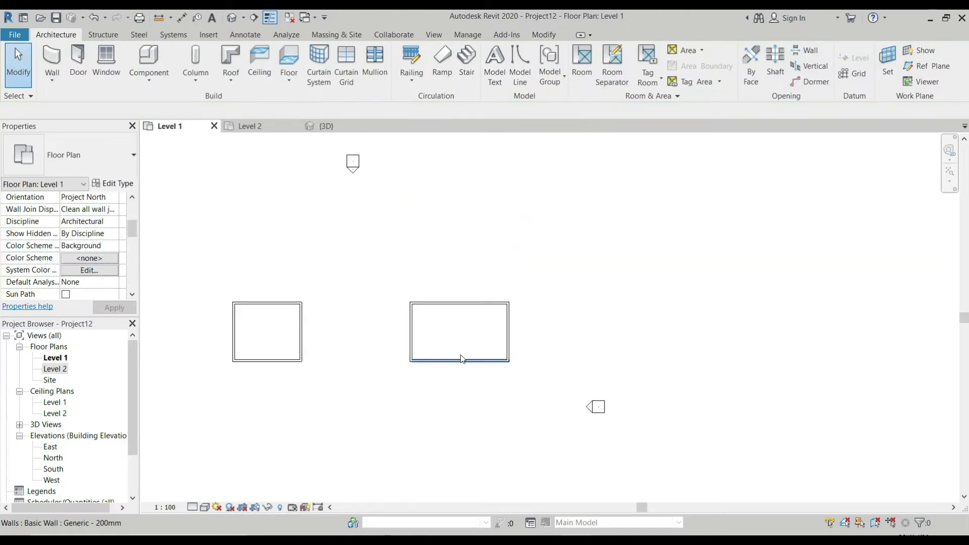
# - Start a footprint roof on Level 2 and sketch its rectangular boundary around the longer building with a 750 mm offset
pyautogui.scroll(1, 472, 348)
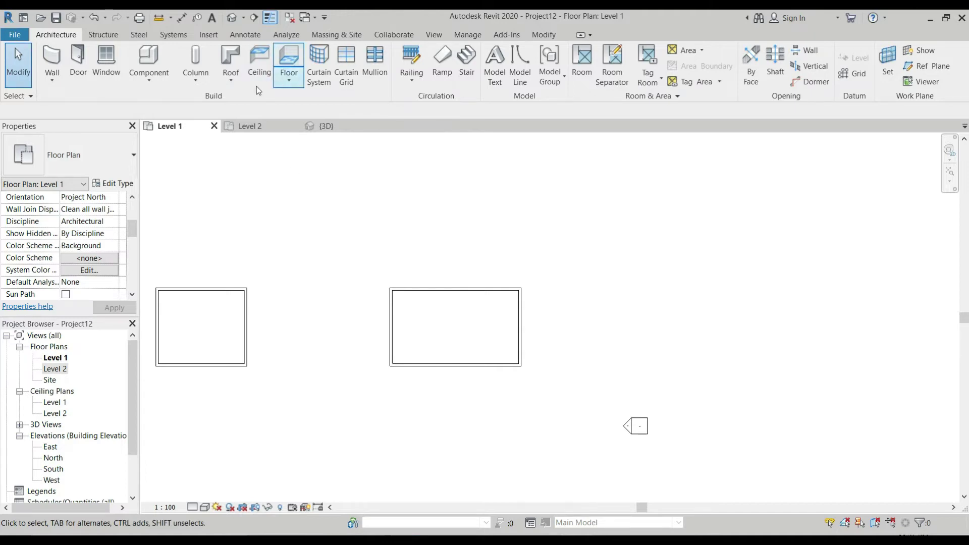
pyautogui.click(233, 65)
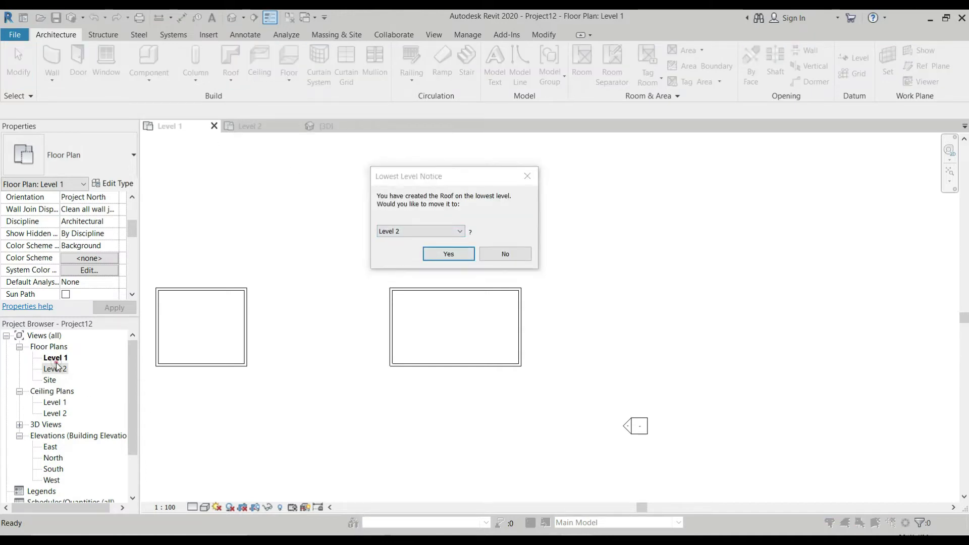
pyautogui.click(449, 254)
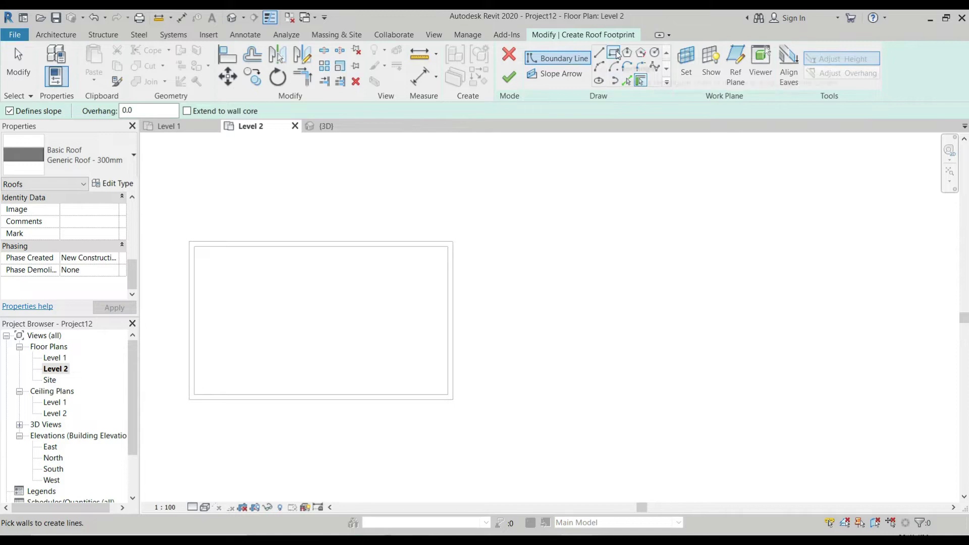
pyautogui.click(614, 52)
pyautogui.doubleClick(146, 111)
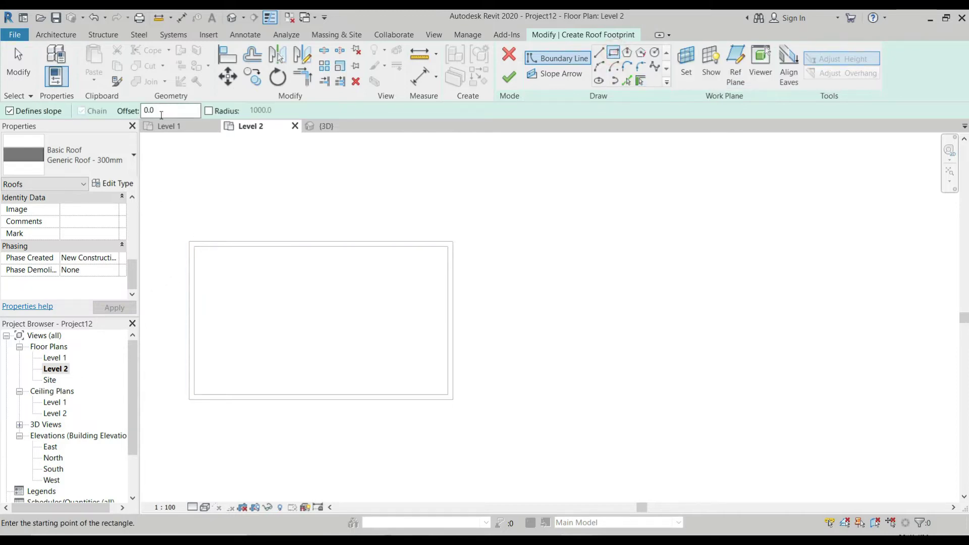
pyautogui.write('750')
pyautogui.click(191, 242)
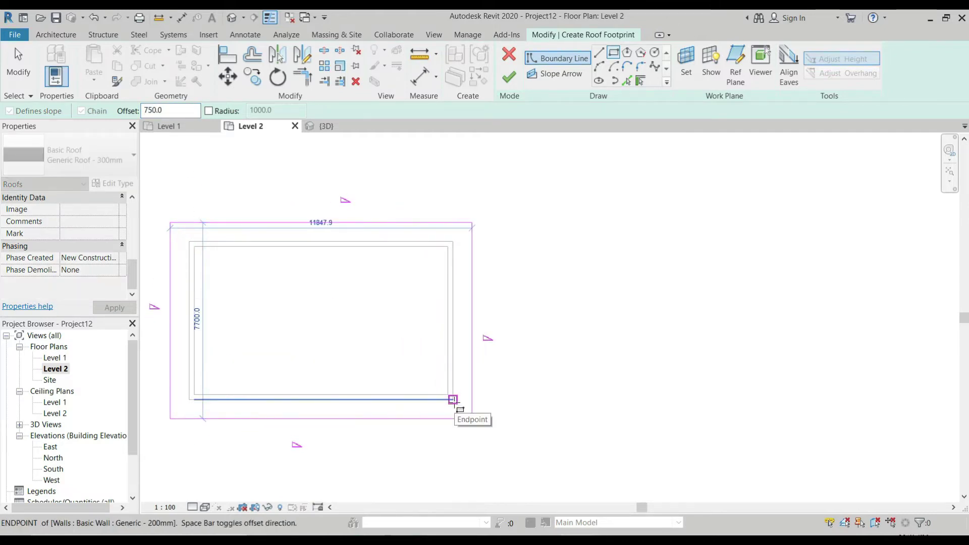
pyautogui.click(453, 399)
pyautogui.scroll(-2, 405, 283)
pyautogui.press('Escape')
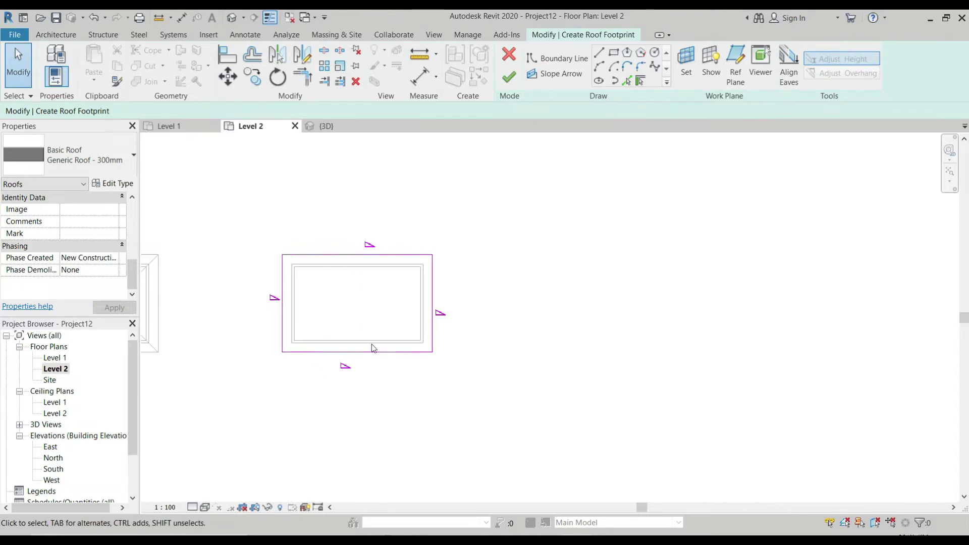
# - Remove the slope definition from the two short end boundary lines and finish the roof footprint
pyautogui.moveTo(485, 280); pyautogui.dragTo(227, 318)
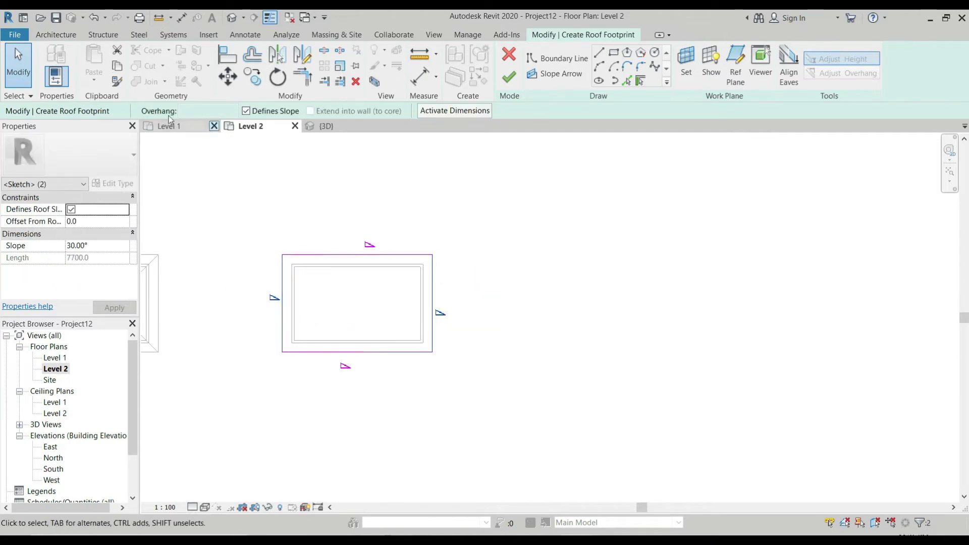
pyautogui.click(246, 111)
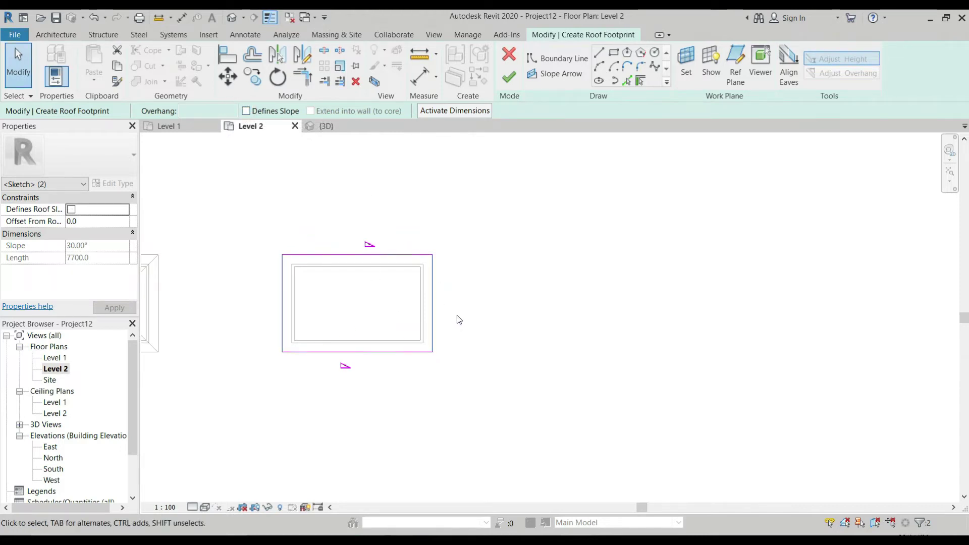
pyautogui.click(511, 78)
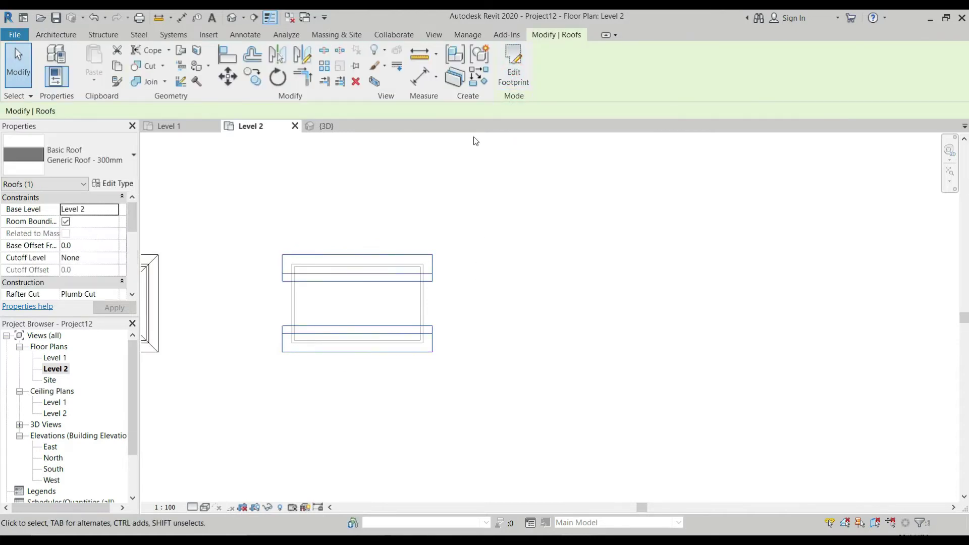
# - In the 3D view, attach the tops of the longer building's four walls to its gable roof and clear the selection
pyautogui.click(328, 125)
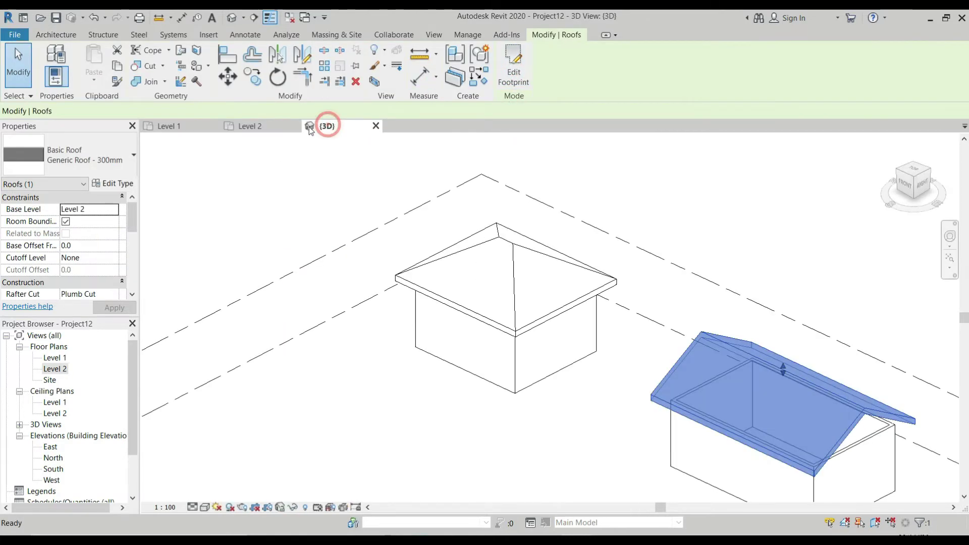
pyautogui.scroll(-4, 543, 348)
pyautogui.keyDown('shift'); pyautogui.moveTo(544, 348); pyautogui.dragTo(487, 346, button='middle'); pyautogui.keyUp('shift')
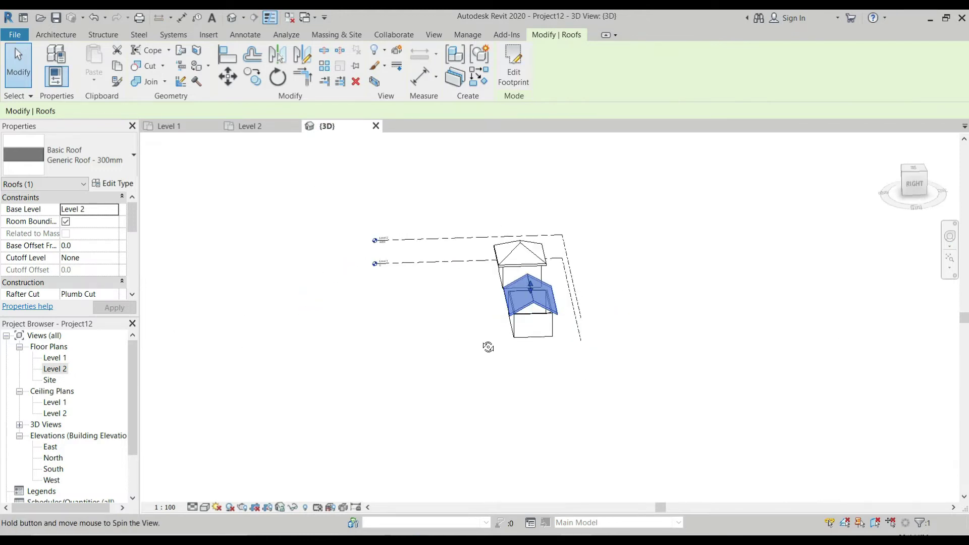
pyautogui.scroll(6, 530, 296)
pyautogui.scroll(-3, 550, 283)
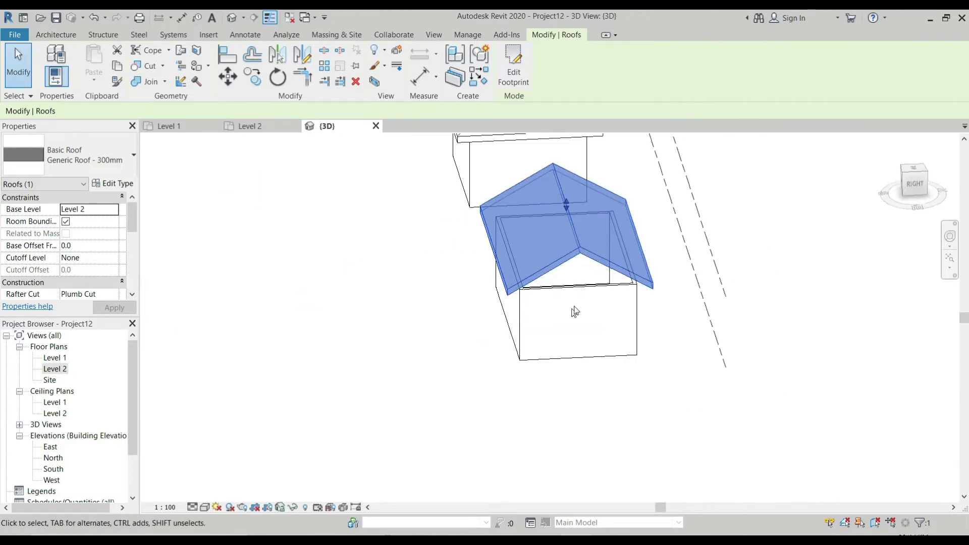
pyautogui.scroll(-1, 575, 298)
pyautogui.click(573, 296)
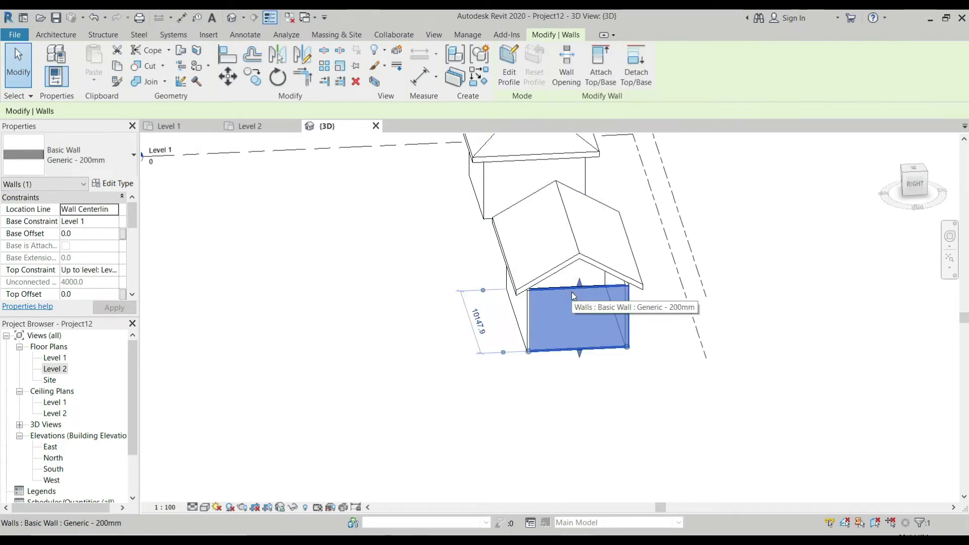
pyautogui.press('Tab')
pyautogui.click(573, 296)
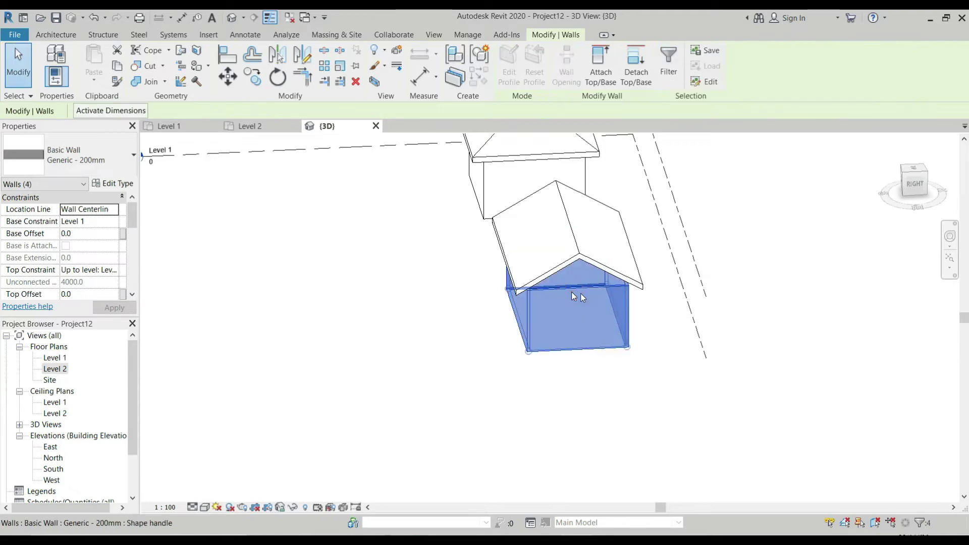
pyautogui.click(600, 66)
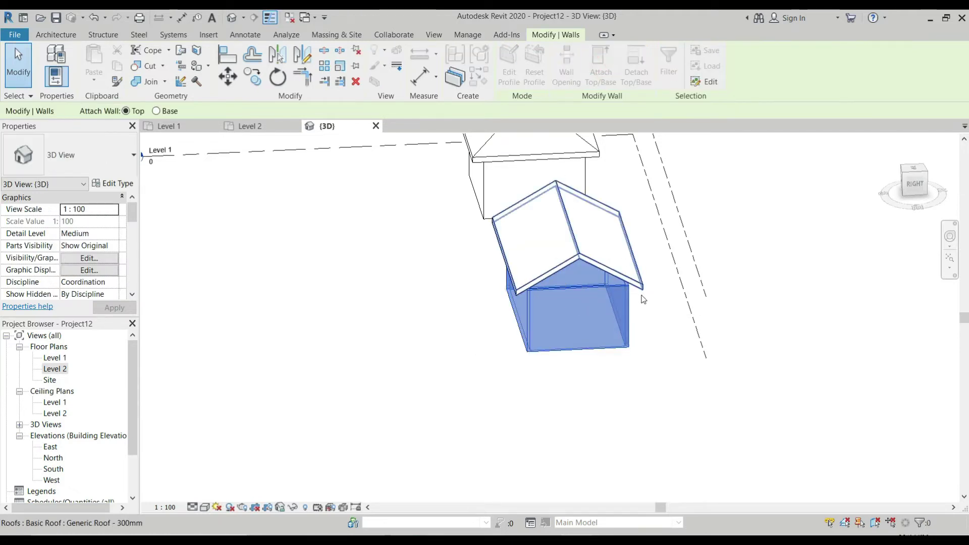
pyautogui.click(635, 285)
pyautogui.click(476, 281)
pyautogui.scroll(-3, 476, 281)
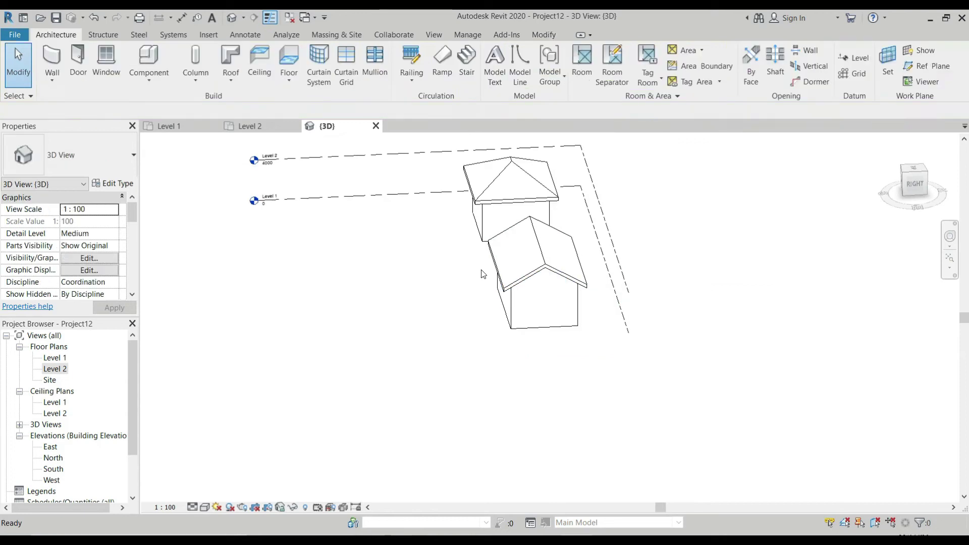
pyautogui.keyDown('shift'); pyautogui.moveTo(503, 271); pyautogui.dragTo(582, 271, button='middle'); pyautogui.keyUp('shift')
pyautogui.scroll(-4, 571, 274)
pyautogui.keyDown('shift'); pyautogui.moveTo(474, 264); pyautogui.dragTo(634, 369, button='middle'); pyautogui.keyUp('shift')
pyautogui.keyDown('shift'); pyautogui.moveTo(487, 288); pyautogui.dragTo(480, 307, button='middle'); pyautogui.keyUp('shift')
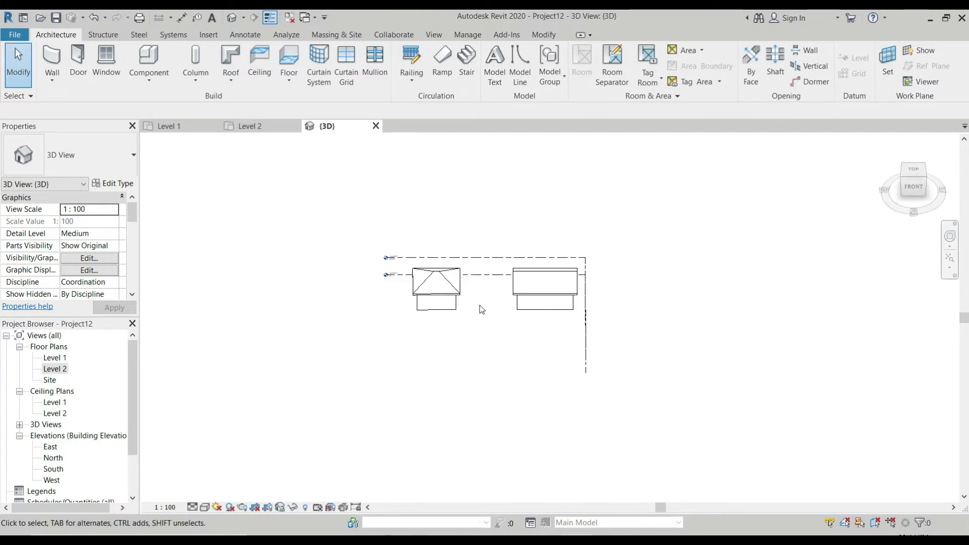
# - In the Level 1 plan, copy the longer building's four walls about 13000 mm straight down and clear the selection
pyautogui.click(178, 126)
pyautogui.moveTo(368, 275); pyautogui.dragTo(547, 410)
pyautogui.press('c')
pyautogui.press('o')
pyautogui.click(521, 366)
pyautogui.scroll(-2, 524, 308)
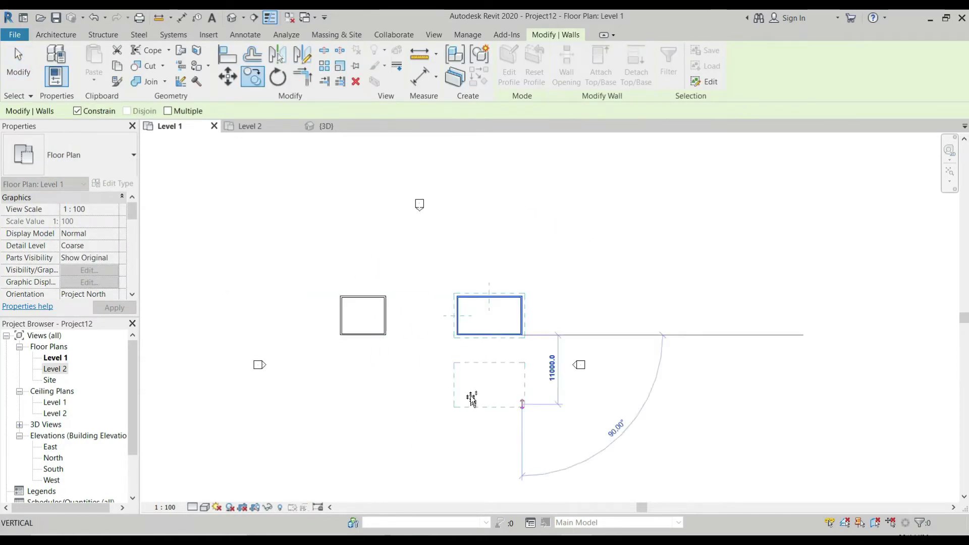
pyautogui.click(502, 416)
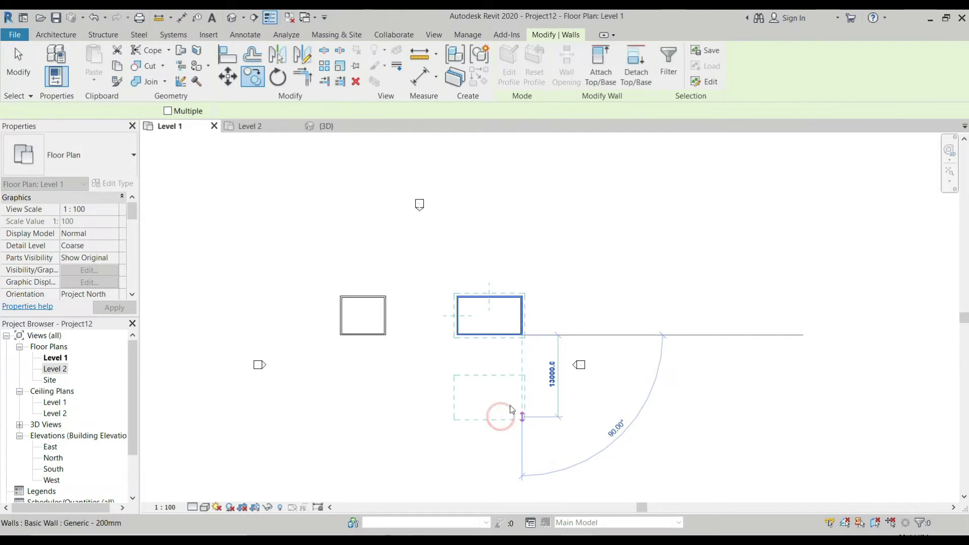
pyautogui.press('Escape')
pyautogui.scroll(2, 507, 404)
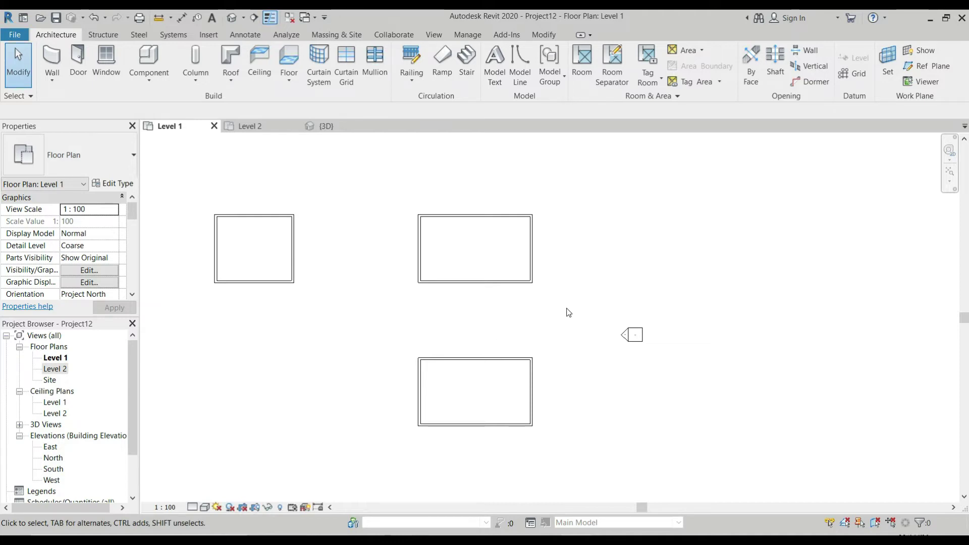
# - Draw a vertical reference plane about 1705 mm outside the right wall of the newly copied building
pyautogui.scroll(-1, 473, 220)
pyautogui.scroll(1, 473, 376)
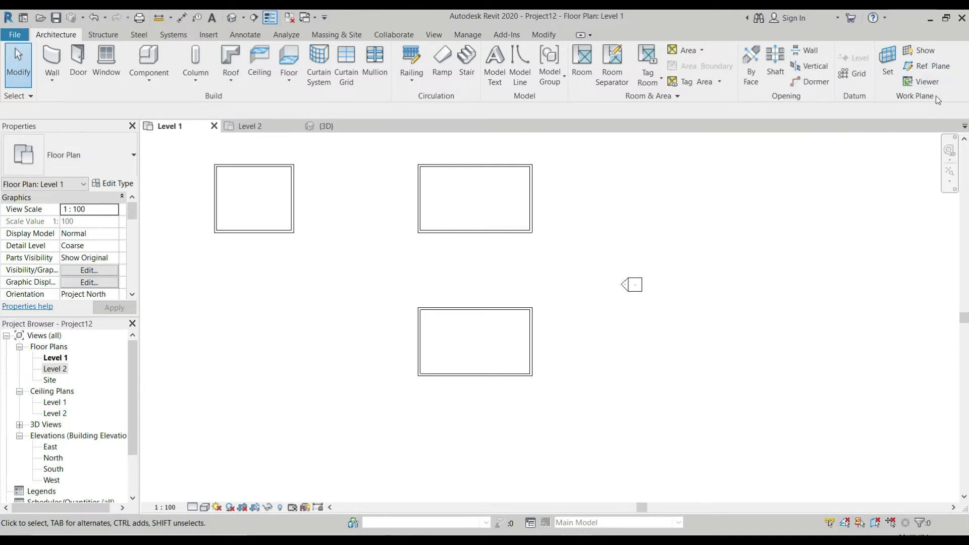
pyautogui.click(933, 66)
pyautogui.scroll(3, 530, 319)
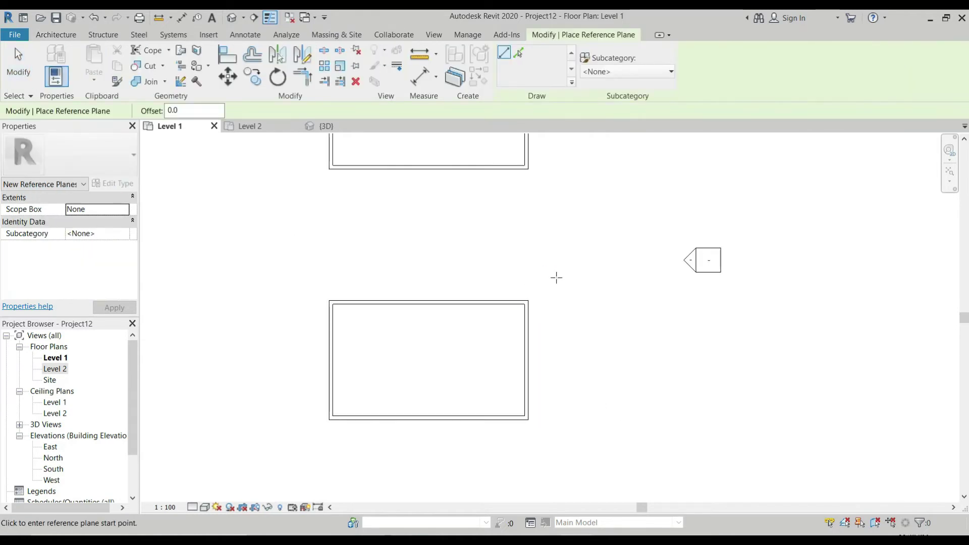
pyautogui.click(558, 252)
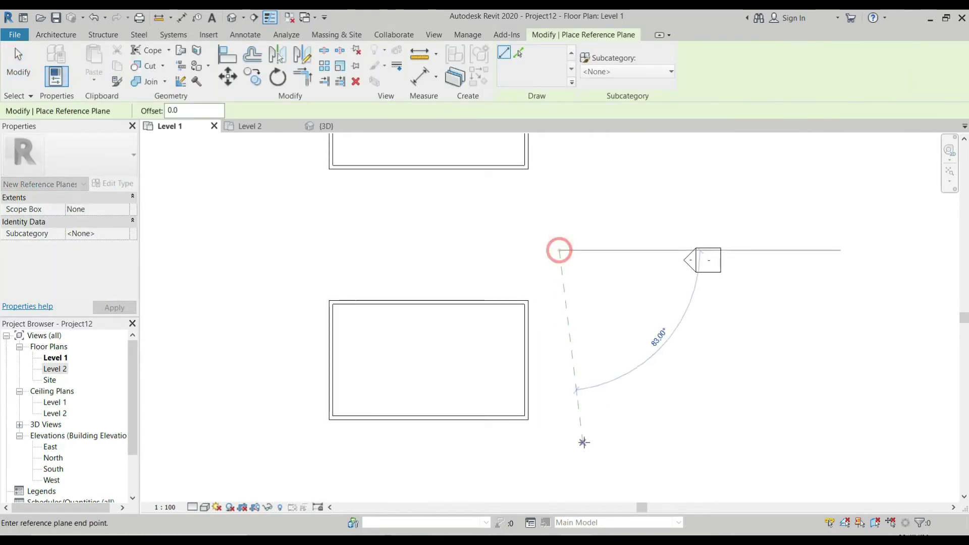
pyautogui.scroll(-1, 584, 441)
pyautogui.click(565, 469)
pyautogui.scroll(1, 656, 333)
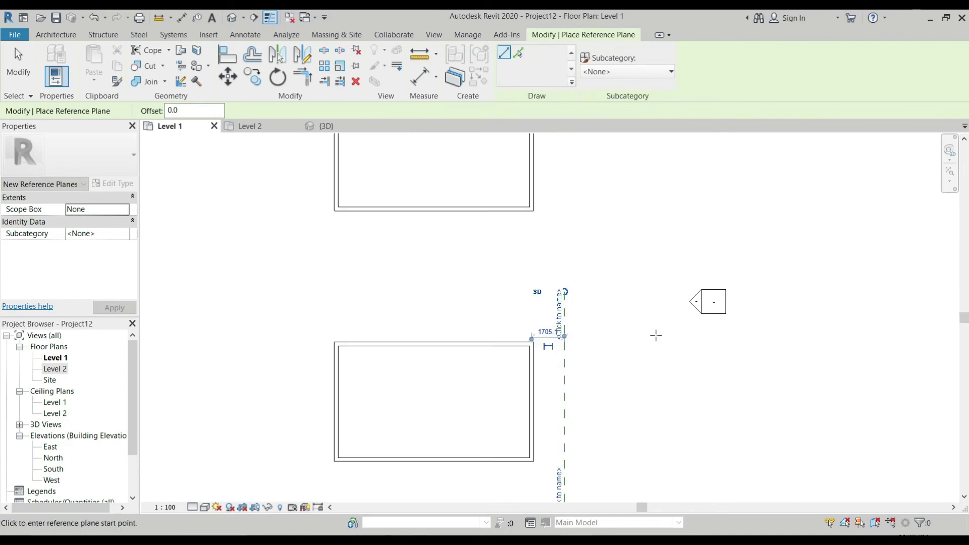
# - Name the new reference plane "Gambrel start"
pyautogui.scroll(-1, 621, 446)
pyautogui.scroll(2, 589, 475)
pyautogui.click(555, 453)
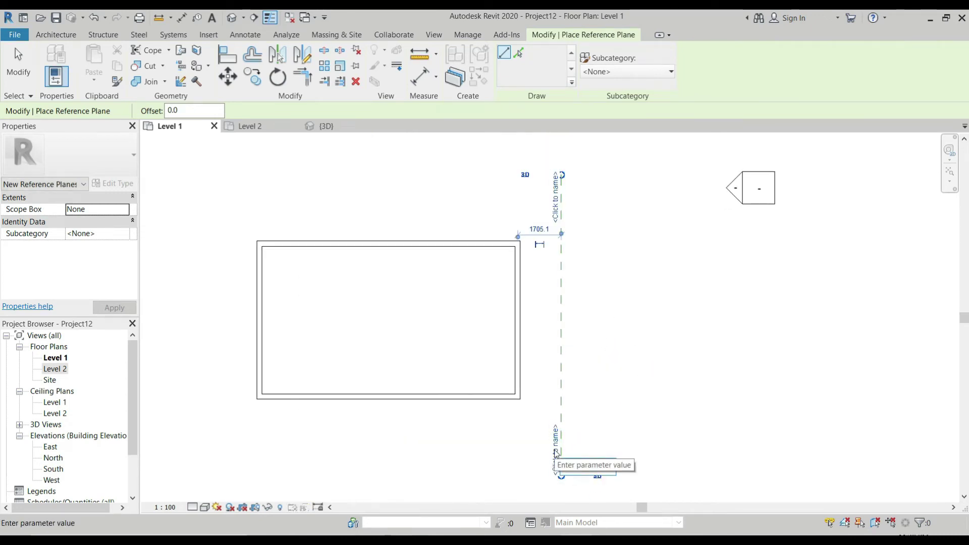
pyautogui.write('Gambrel')
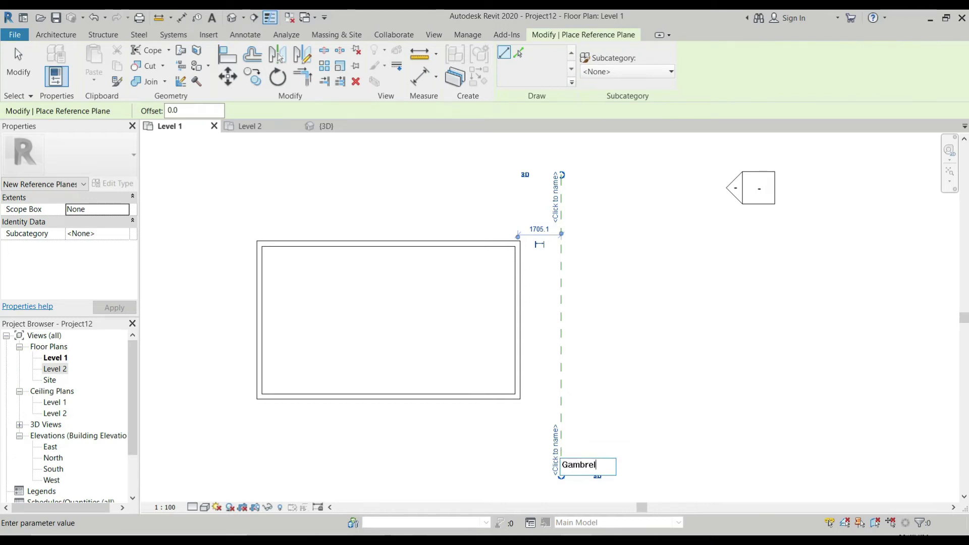
pyautogui.write(' start')
pyautogui.press('Return')
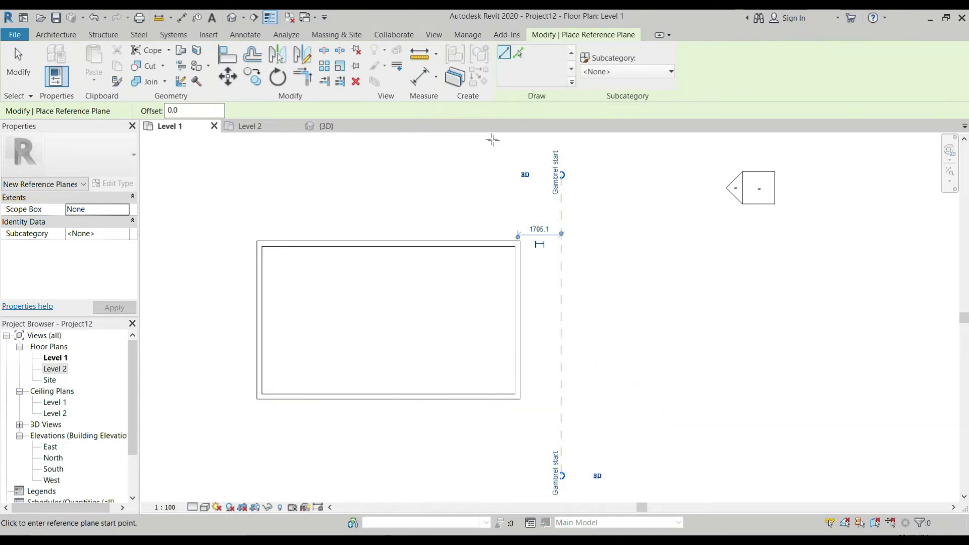
# - Set the distance between the Gambrel start reference plane and the building's right wall to 750 mm
pyautogui.click(535, 230)
pyautogui.write('750')
pyautogui.press('Return')
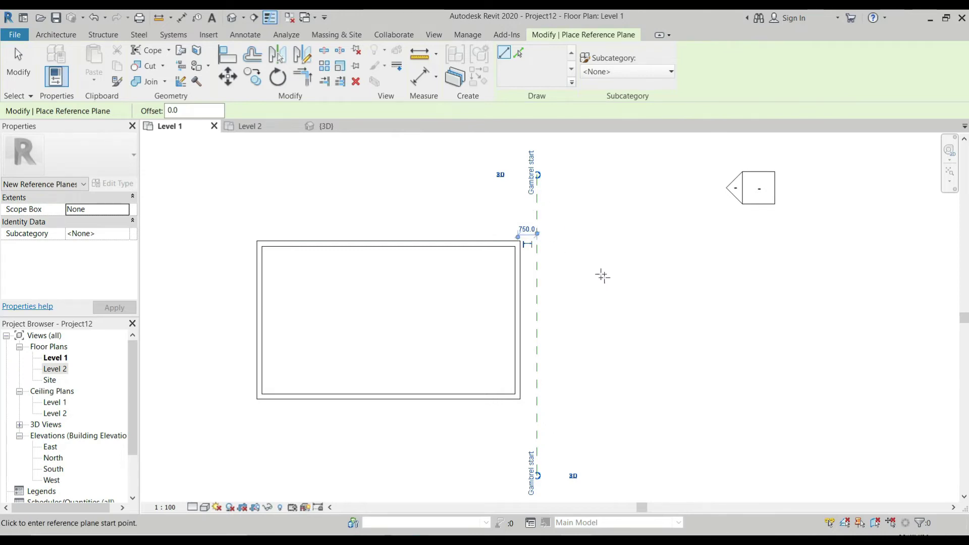
pyautogui.press('Escape')
pyautogui.press('Escape')
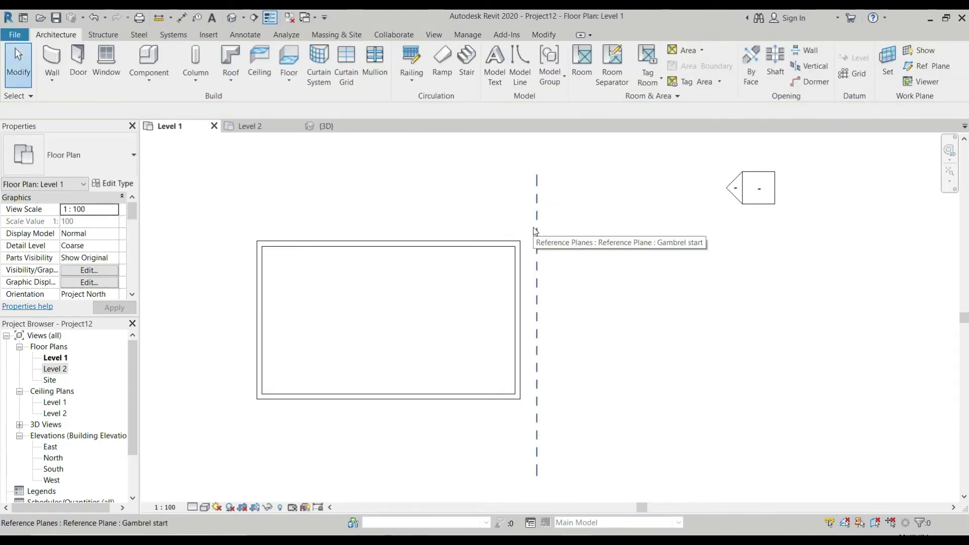
pyautogui.click(231, 58)
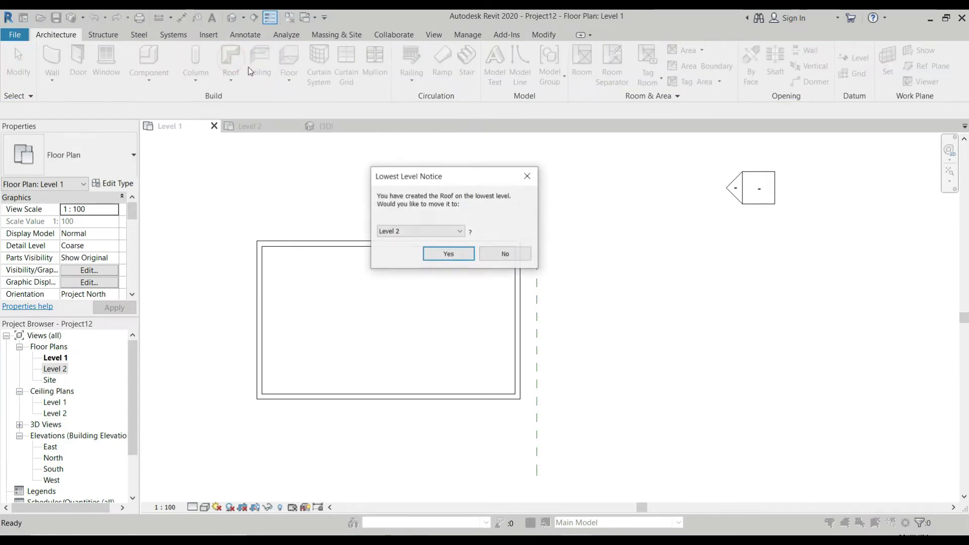
pyautogui.click(448, 254)
pyautogui.scroll(-2, 320, 212)
pyautogui.scroll(3, 394, 371)
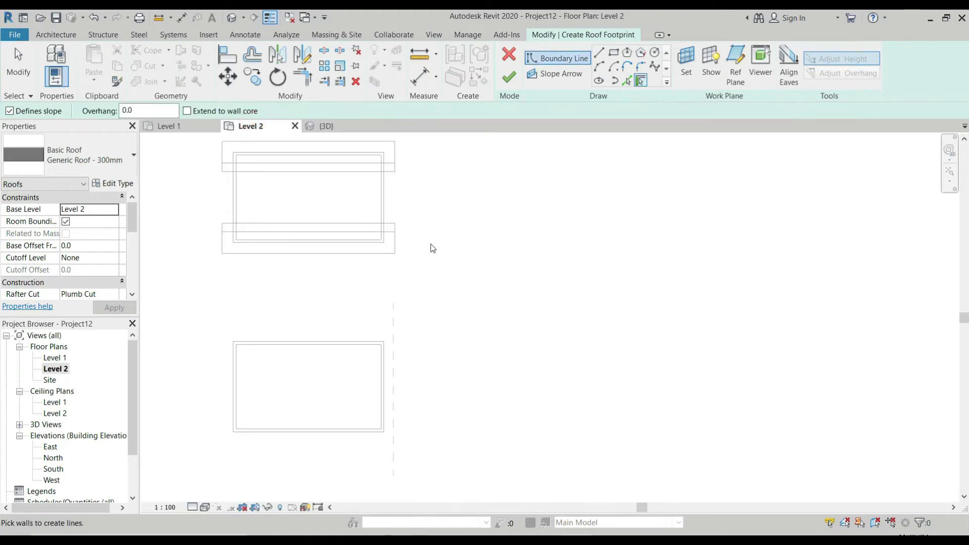
pyautogui.press('Escape')
pyautogui.click(509, 53)
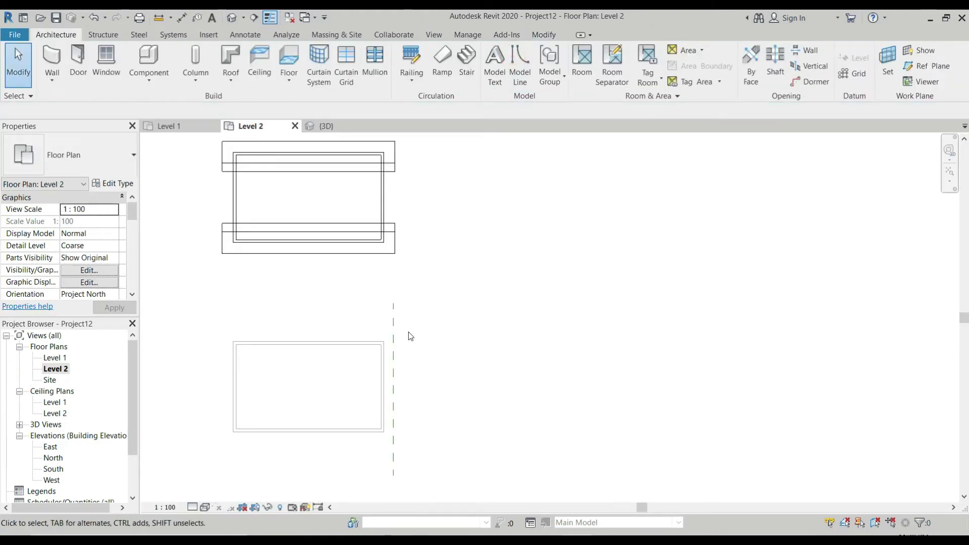
pyautogui.click(289, 60)
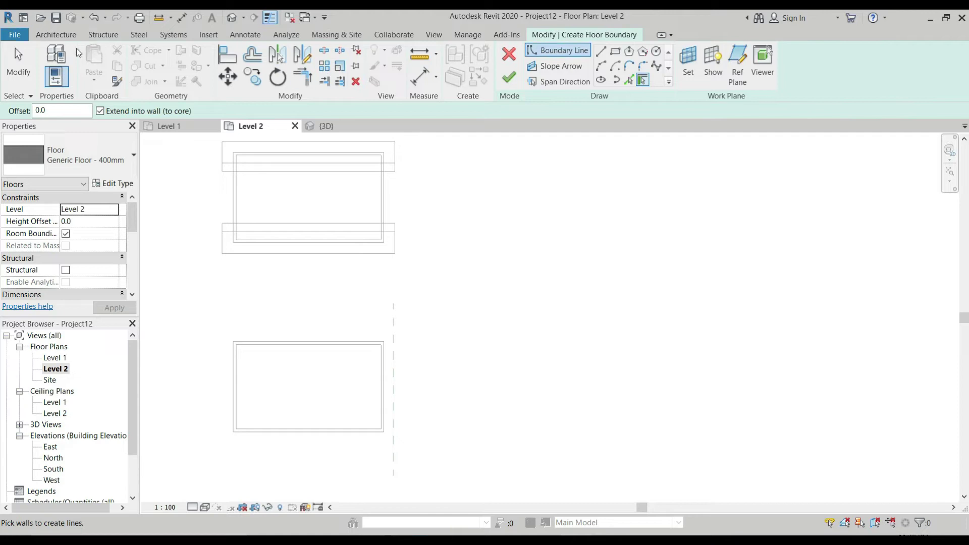
pyautogui.click(65, 34)
pyautogui.press('Escape')
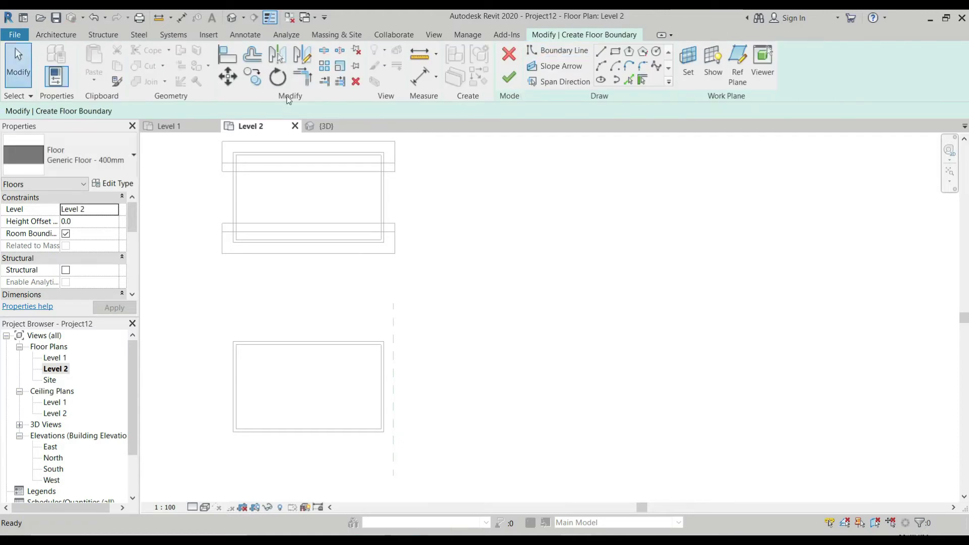
pyautogui.click(62, 32)
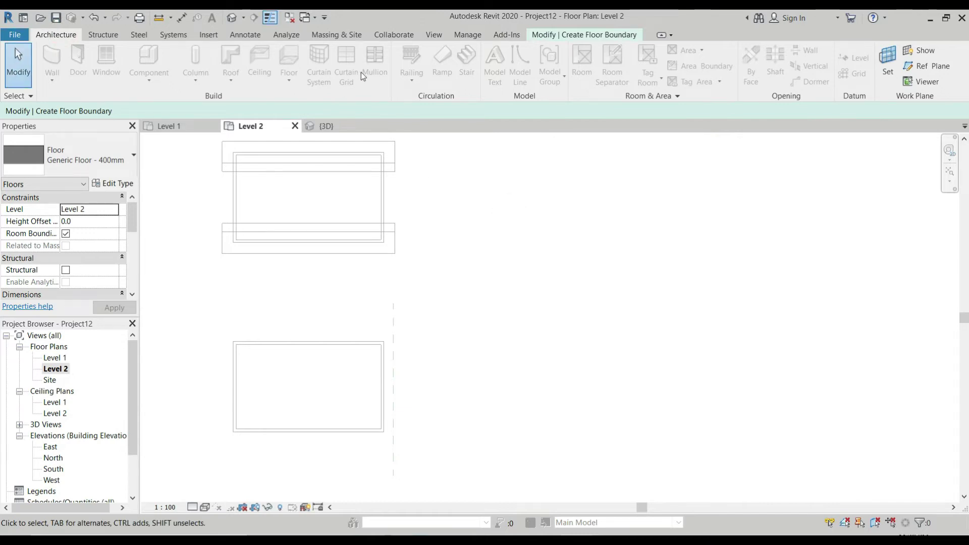
pyautogui.click(560, 38)
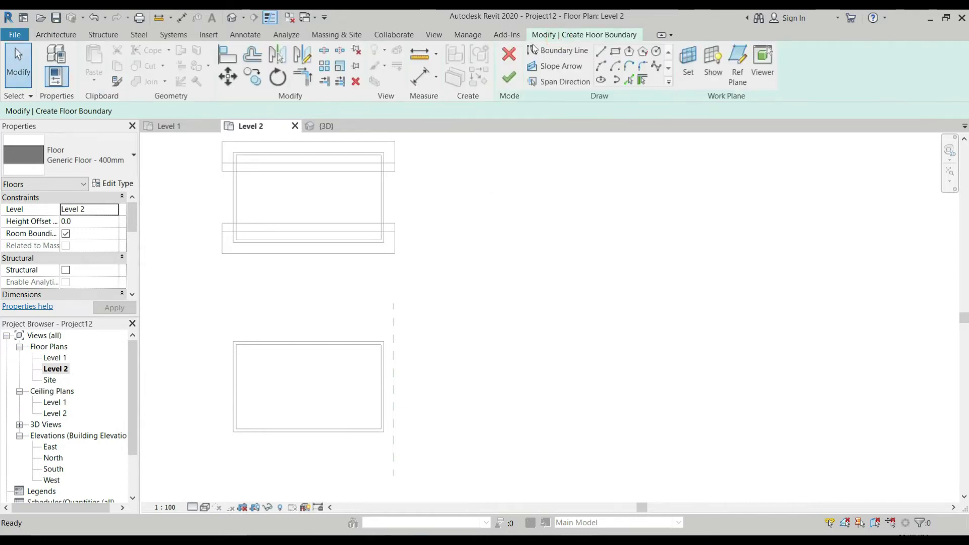
pyautogui.click(509, 54)
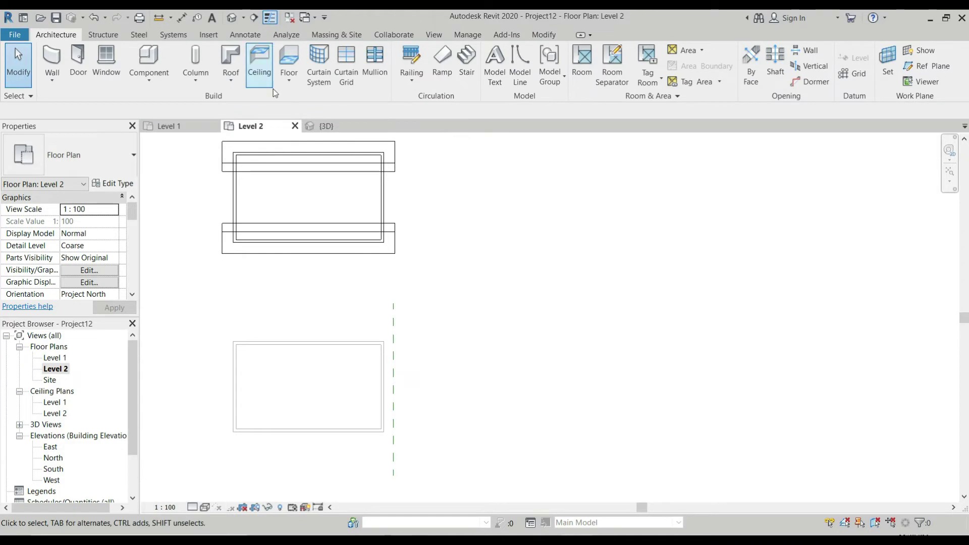
# - Start a roof by extrusion on the Gambrel start reference plane, sketching in the East elevation with reference level Level 2 and offset 0.0
pyautogui.click(230, 79)
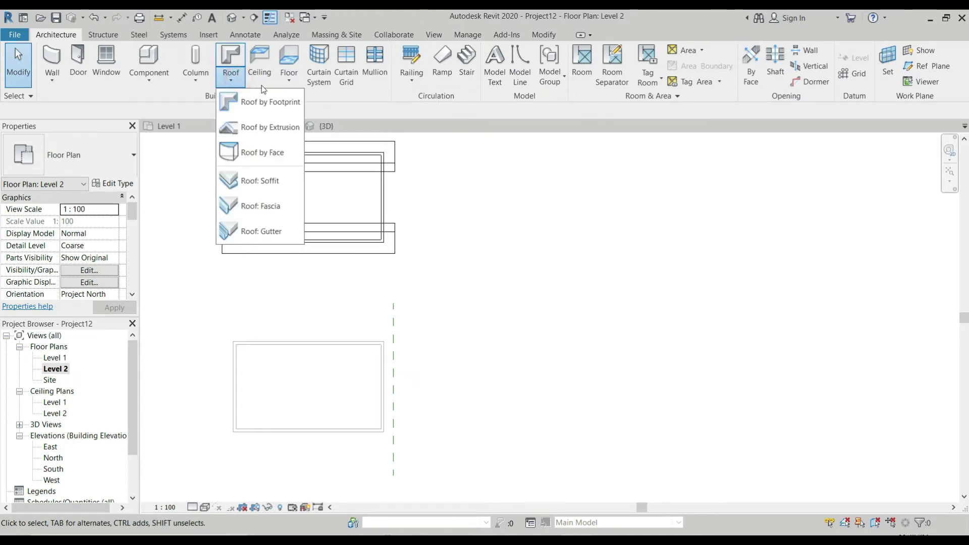
pyautogui.click(283, 132)
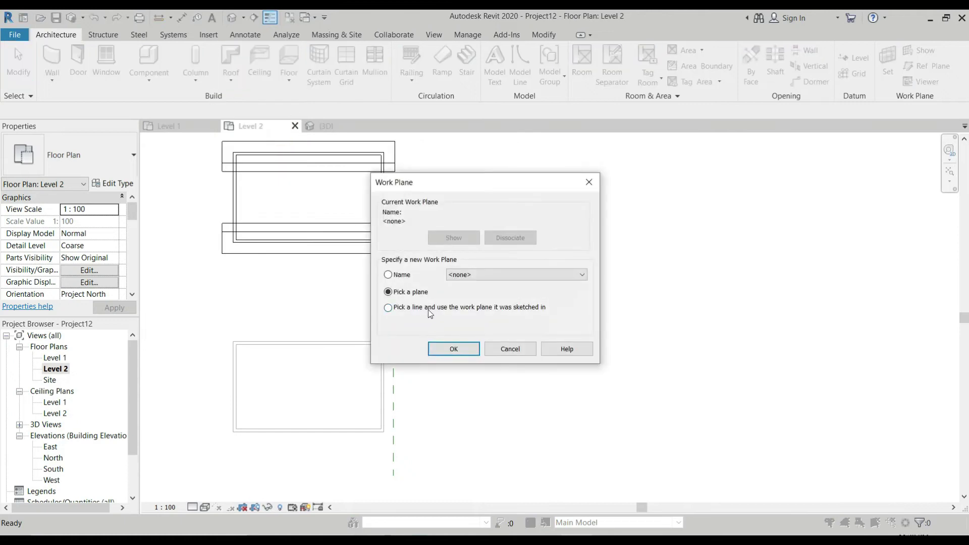
pyautogui.click(451, 344)
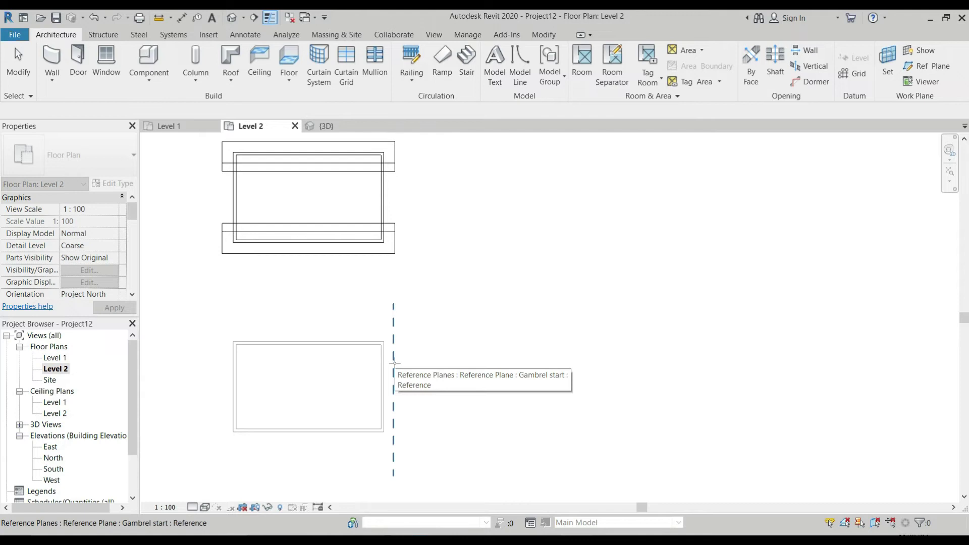
pyautogui.click(395, 362)
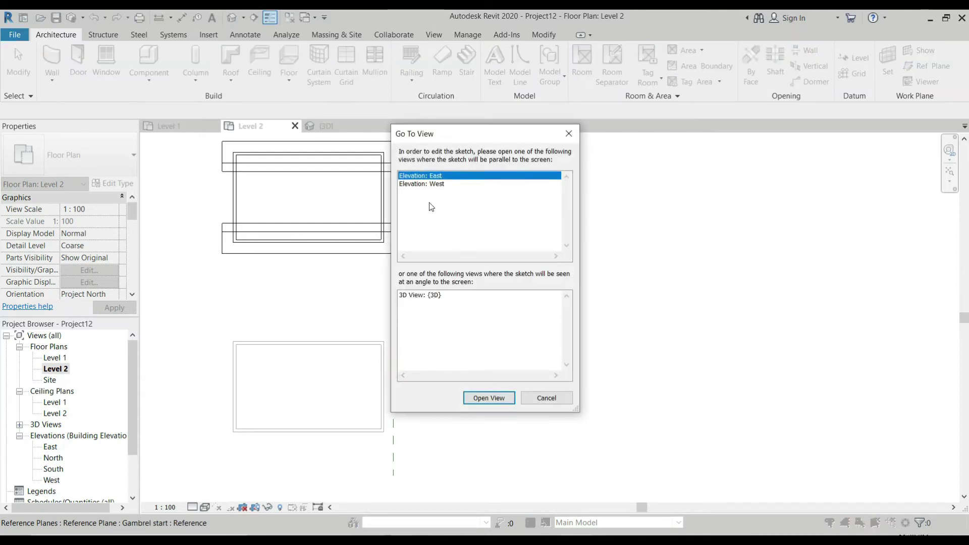
pyautogui.click(436, 177)
pyautogui.click(494, 400)
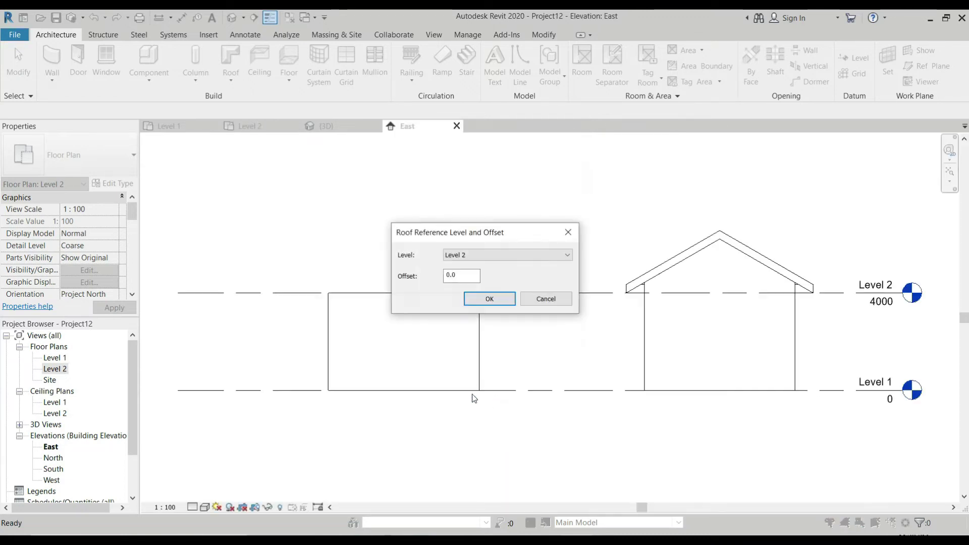
pyautogui.click(489, 300)
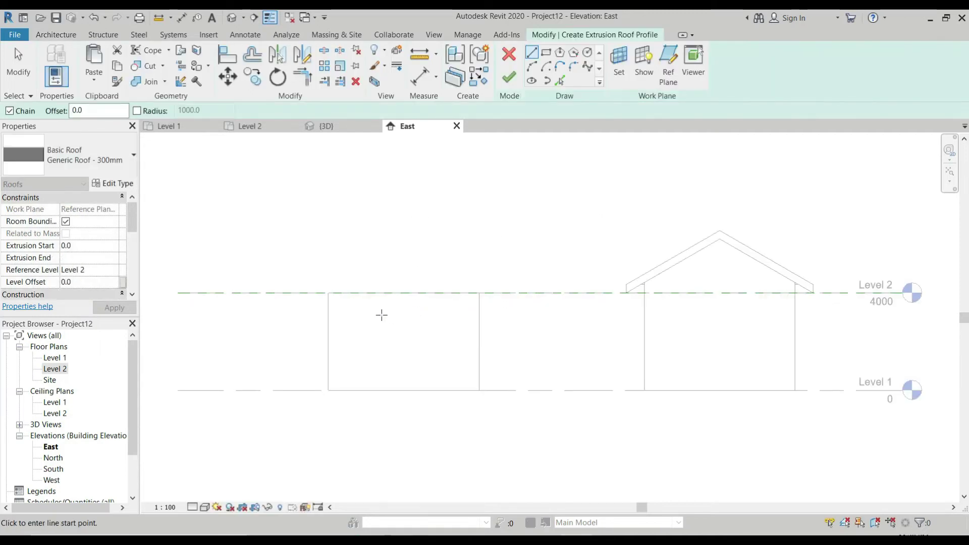
# - Sketch a horizontal guide line across the building's wall tops and an 1800 mm vertical guide line up from its midpoint
pyautogui.scroll(3, 372, 323)
pyautogui.scroll(1, 346, 310)
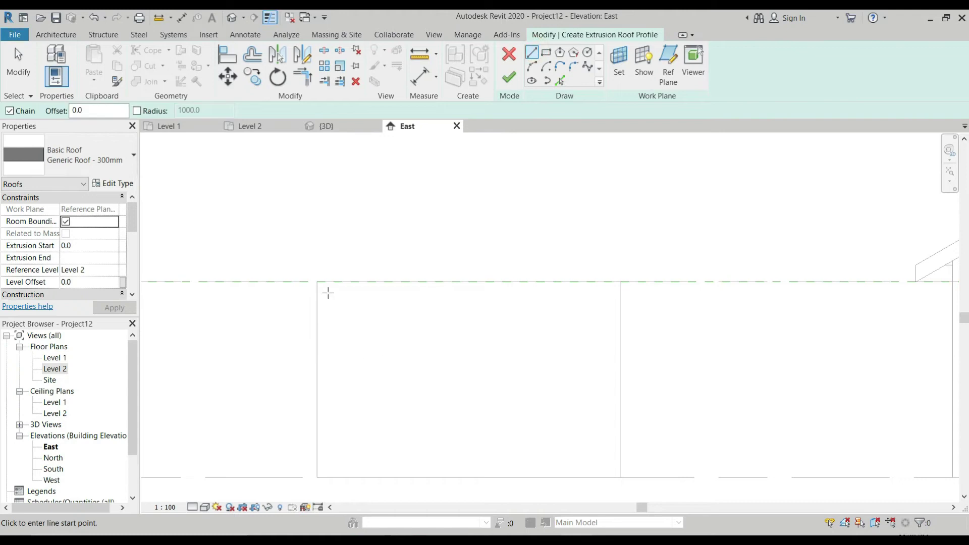
pyautogui.click(317, 281)
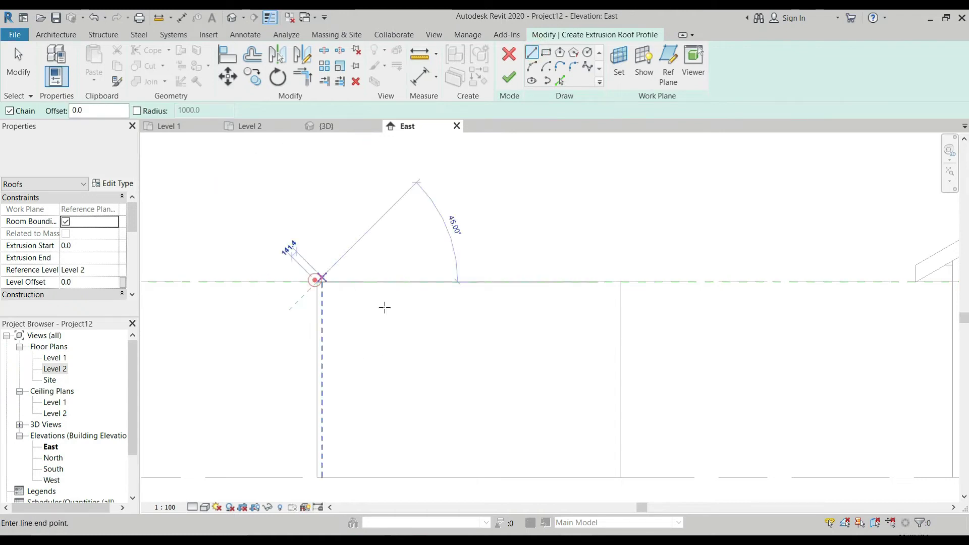
pyautogui.click(619, 281)
pyautogui.press('Escape')
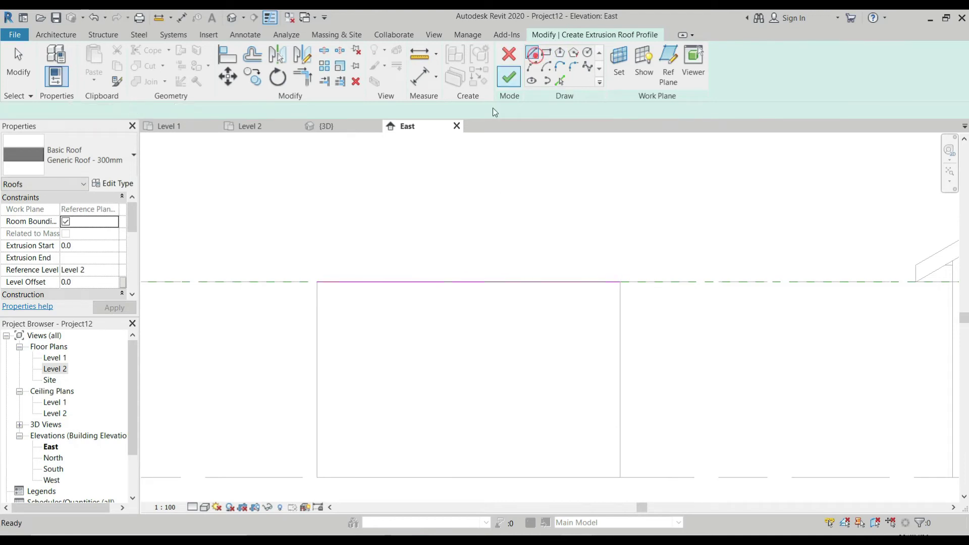
pyautogui.click(468, 282)
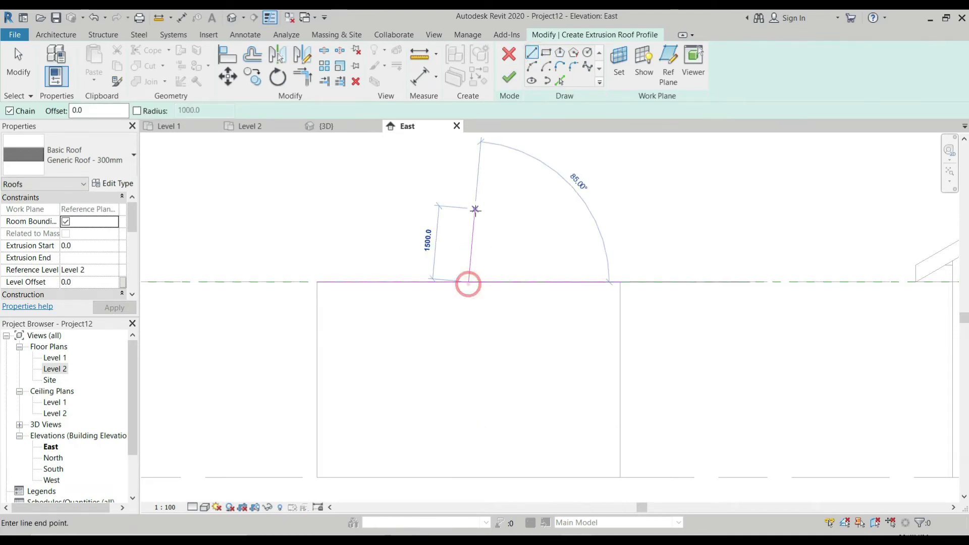
pyautogui.write('1800')
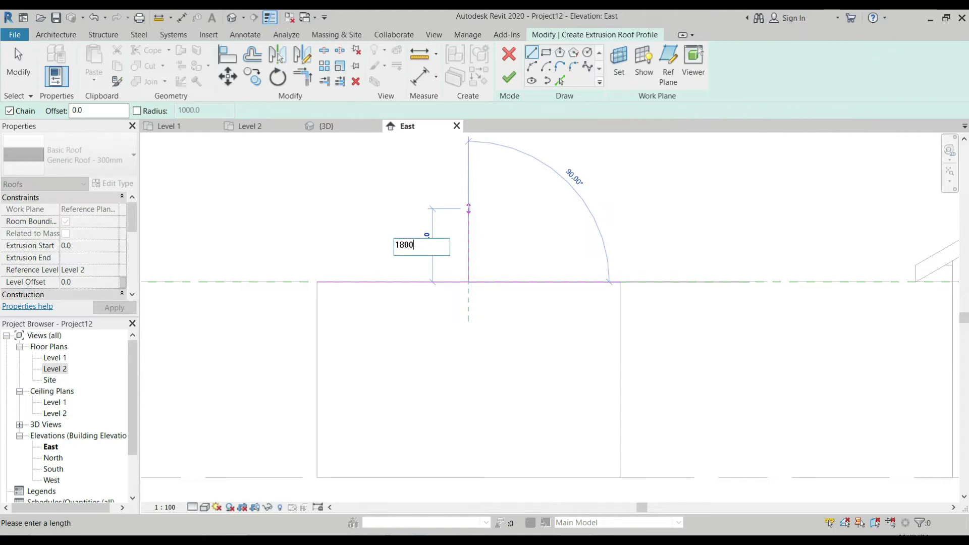
pyautogui.press('Return')
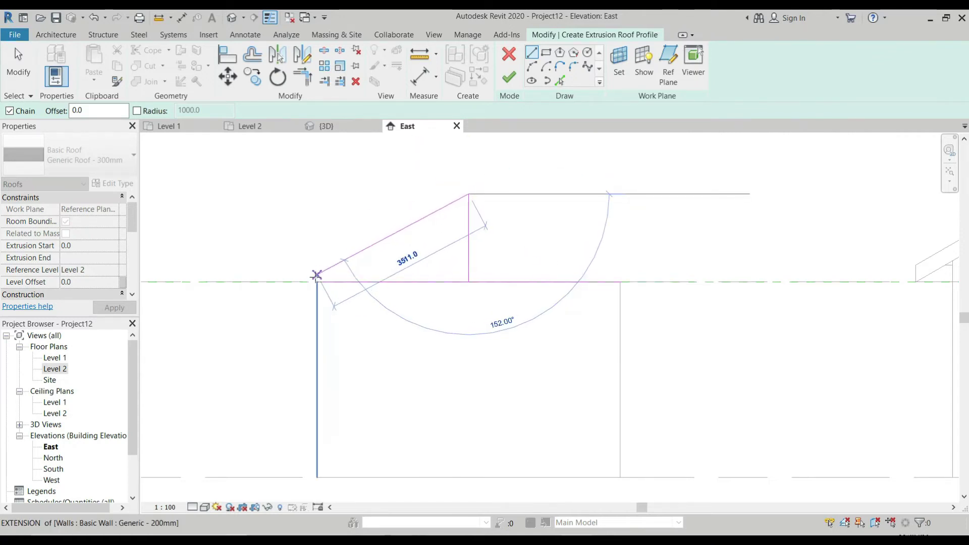
# - Draw the left roof slope from the apex to the wall's top corner and steeply down outside the wall, and delete the horizontal guide line
pyautogui.click(309, 294)
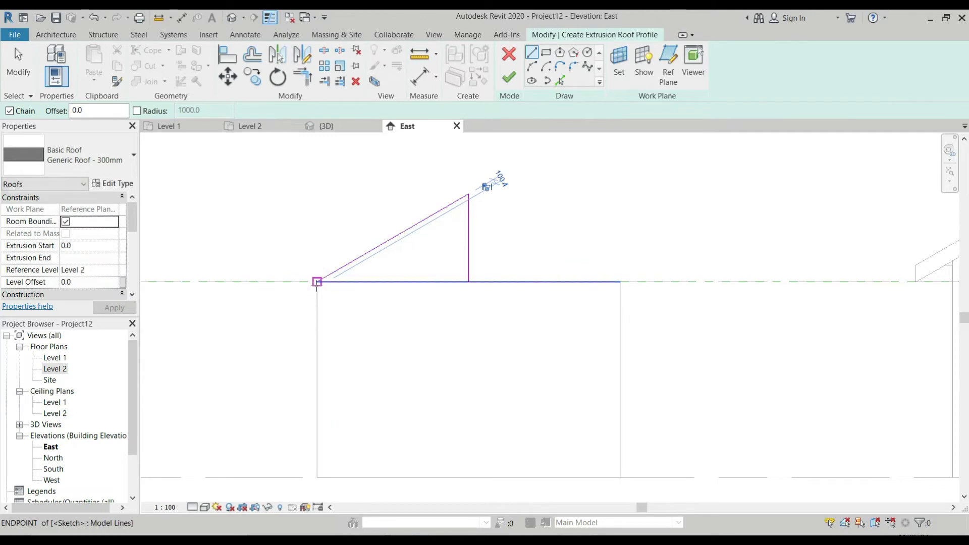
pyautogui.click(280, 361)
pyautogui.press('Escape')
pyautogui.press('Escape')
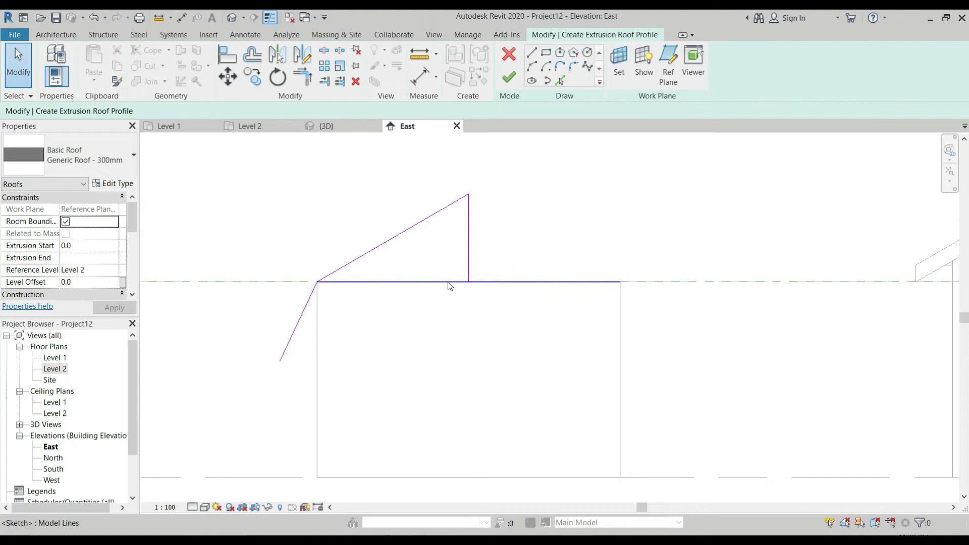
pyautogui.click(447, 282)
pyautogui.press('Delete')
# - Mirror the two left slope lines about the vertical guide line to complete the right half of the gambrel profile
pyautogui.moveTo(427, 203); pyautogui.dragTo(383, 254)
pyautogui.moveTo(301, 364); pyautogui.dragTo(247, 298)
pyautogui.moveTo(370, 270); pyautogui.dragTo(304, 209)
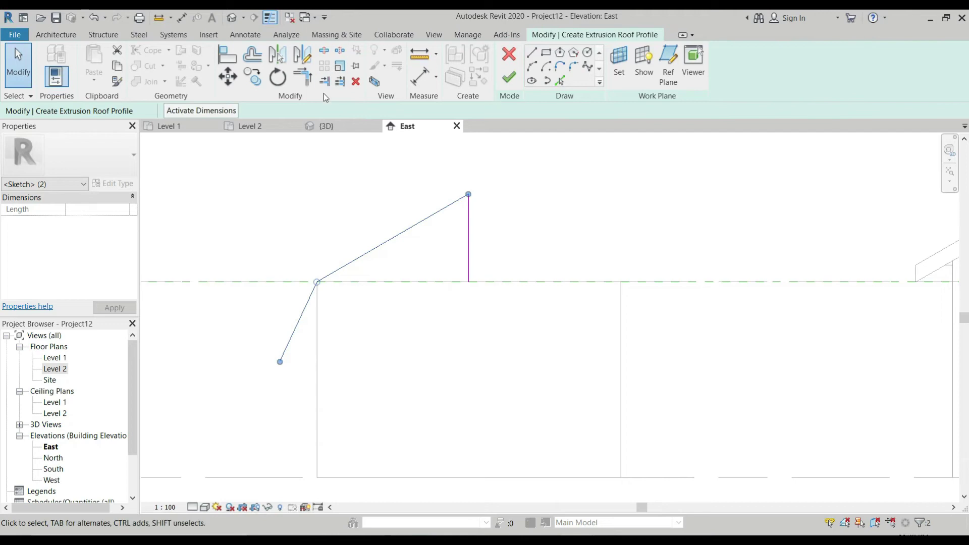
pyautogui.click(277, 54)
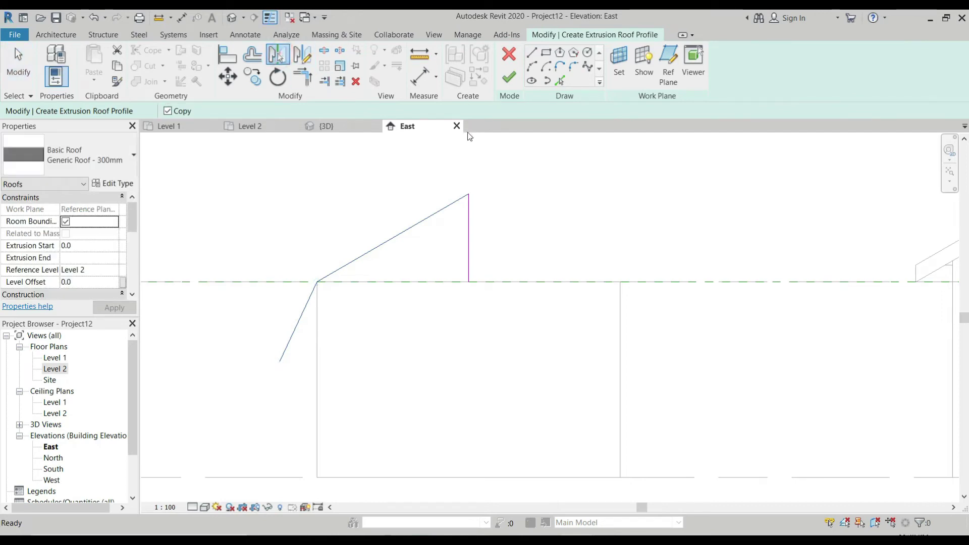
pyautogui.click(469, 265)
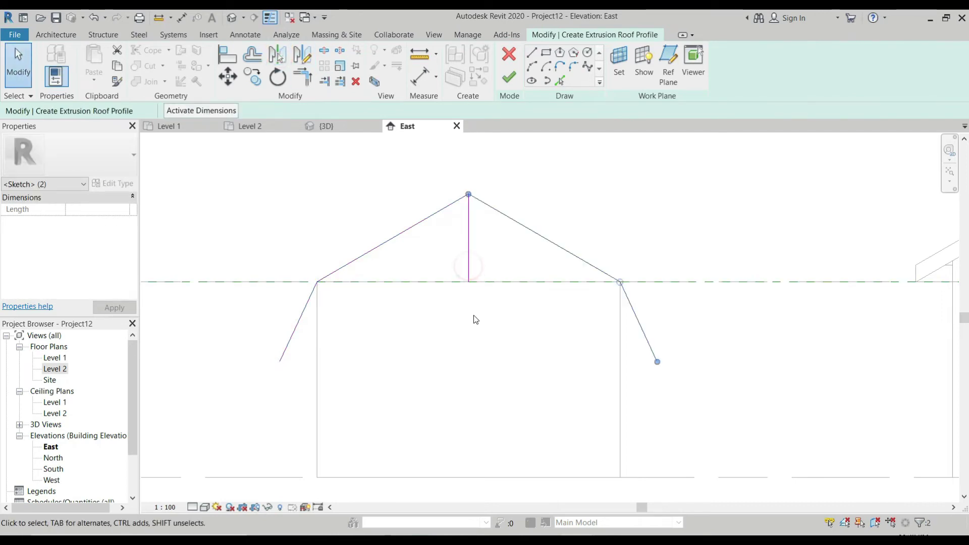
# - Delete the vertical guide line and finish the extrusion roof profile
pyautogui.click(469, 264)
pyautogui.press('Delete')
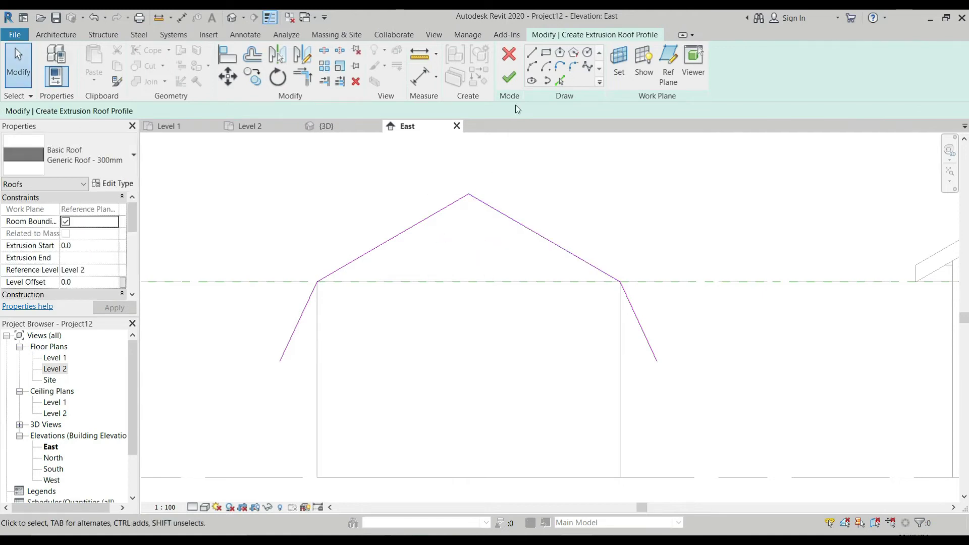
pyautogui.click(508, 77)
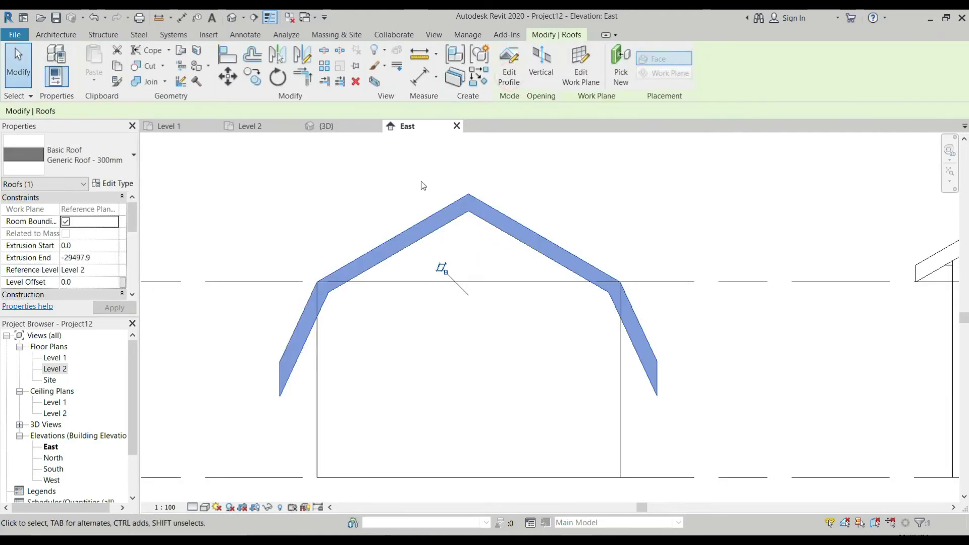
# - Inspect the gambrel roof's extrusion in the 3D view and check the building's wall-to-wall length in the Level 1 plan
pyautogui.click(321, 127)
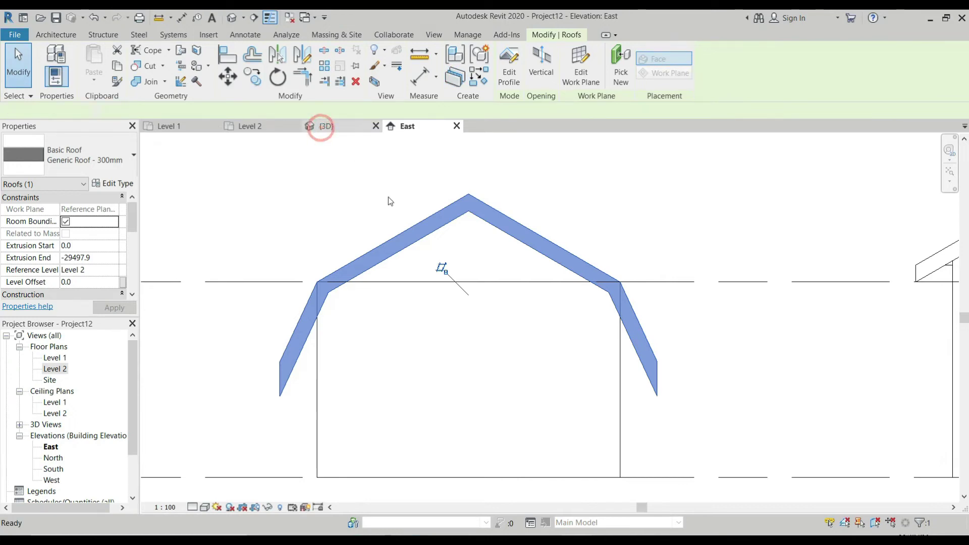
pyautogui.scroll(5, 505, 313)
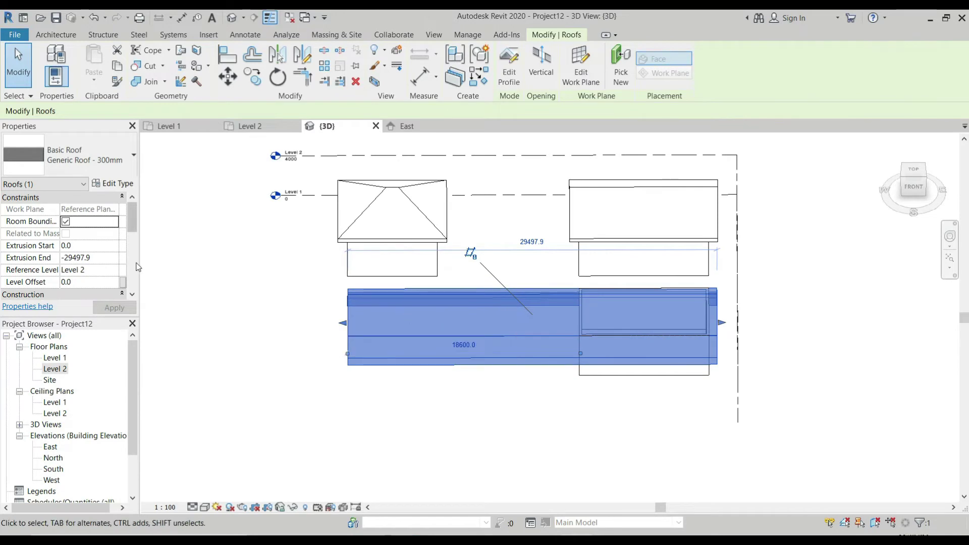
pyautogui.click(100, 257)
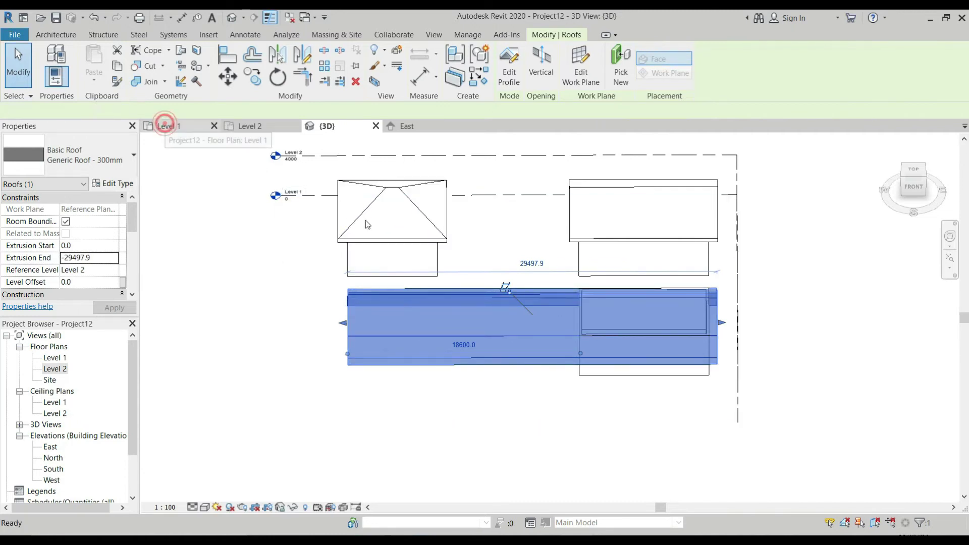
pyautogui.click(164, 126)
pyautogui.click(256, 319)
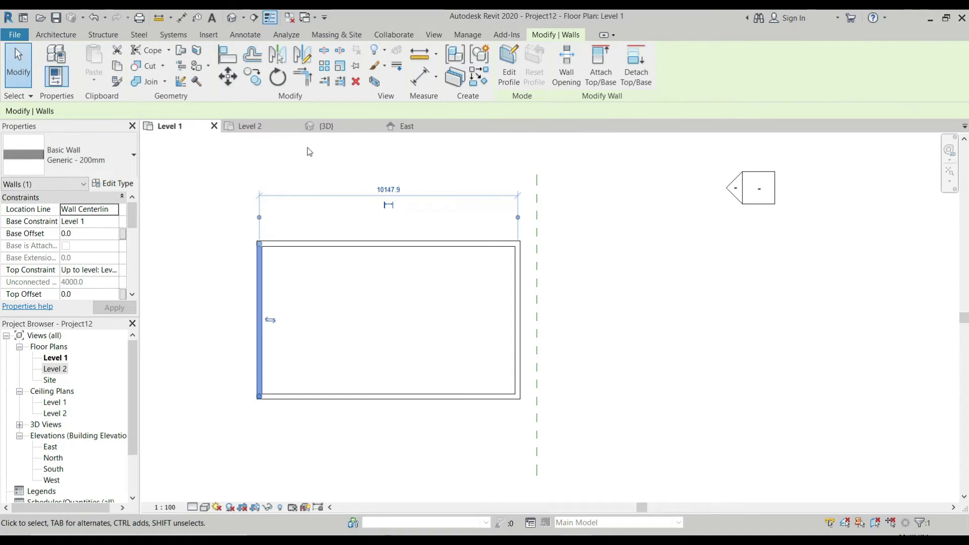
# - In the 3D view, set the gambrel roof's extrusion end to 10898
pyautogui.click(333, 127)
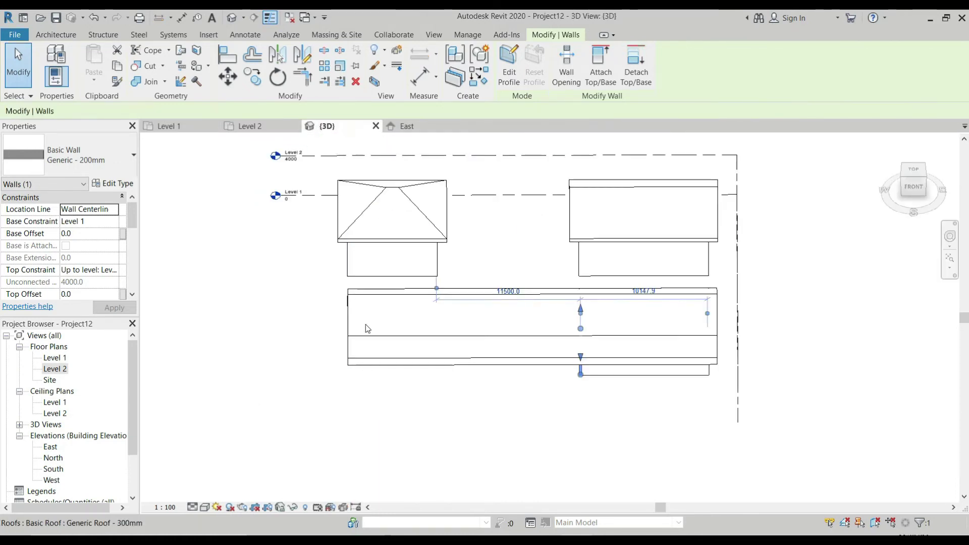
pyautogui.click(351, 328)
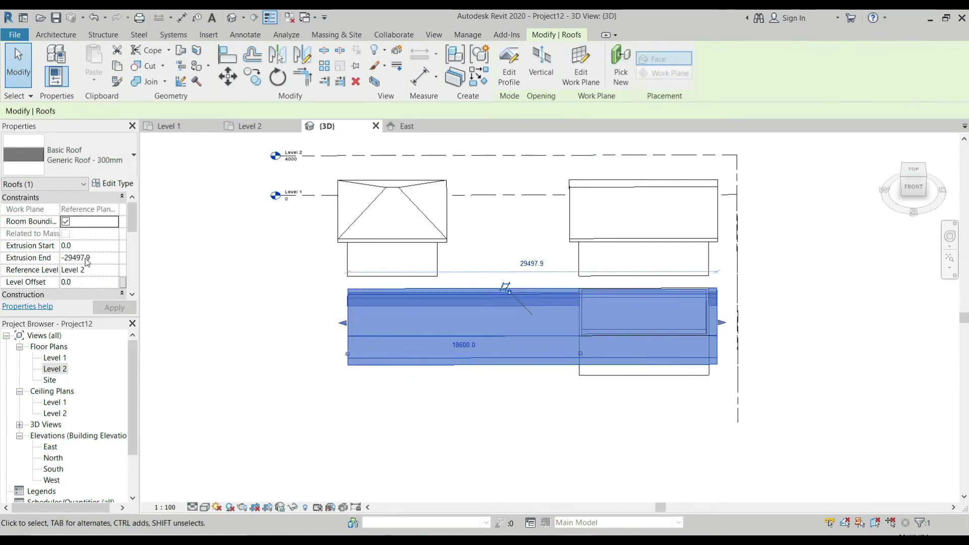
pyautogui.click(105, 259)
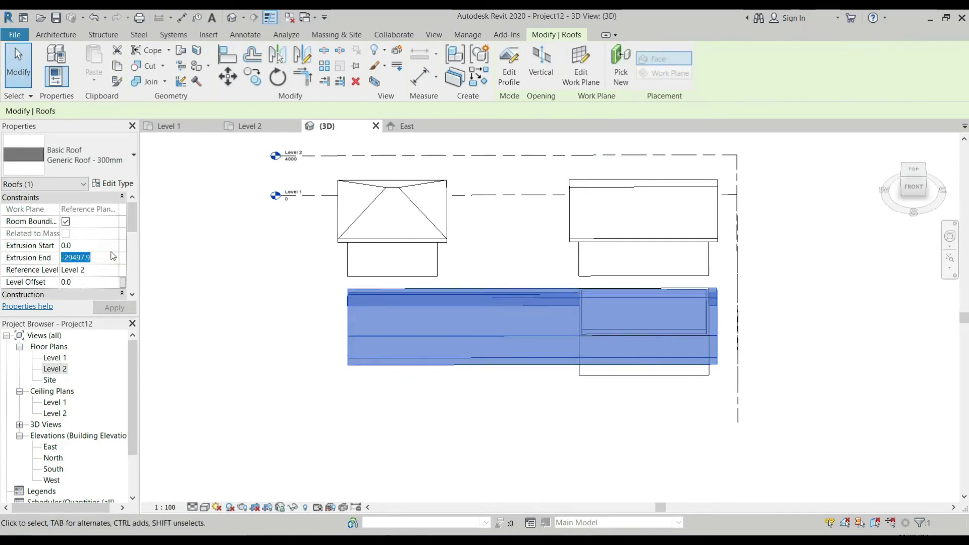
pyautogui.write('1089')
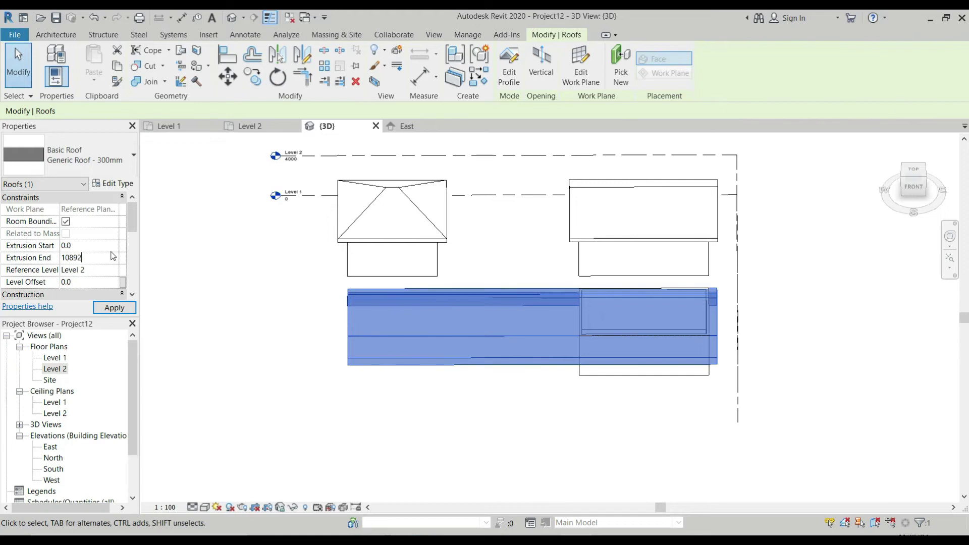
pyautogui.write('8')
pyautogui.press('Return')
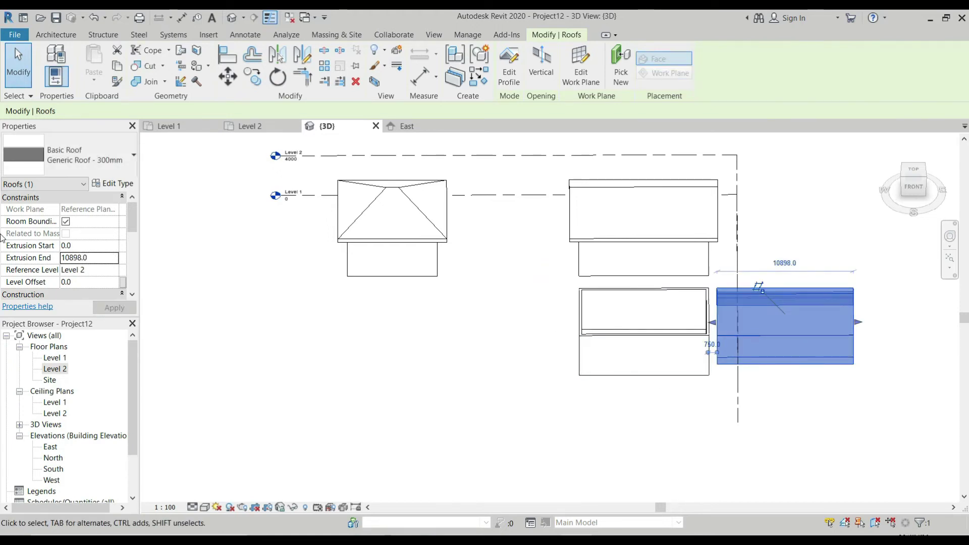
# - Reverse the gambrel roof's extrusion over its building by making the extrusion end -10898
pyautogui.click(90, 260)
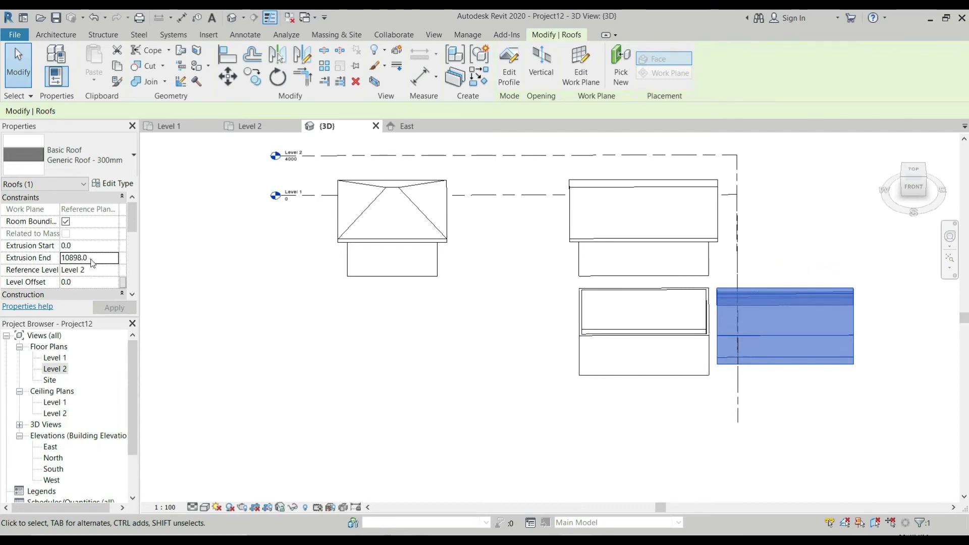
pyautogui.click(62, 258)
pyautogui.write('-')
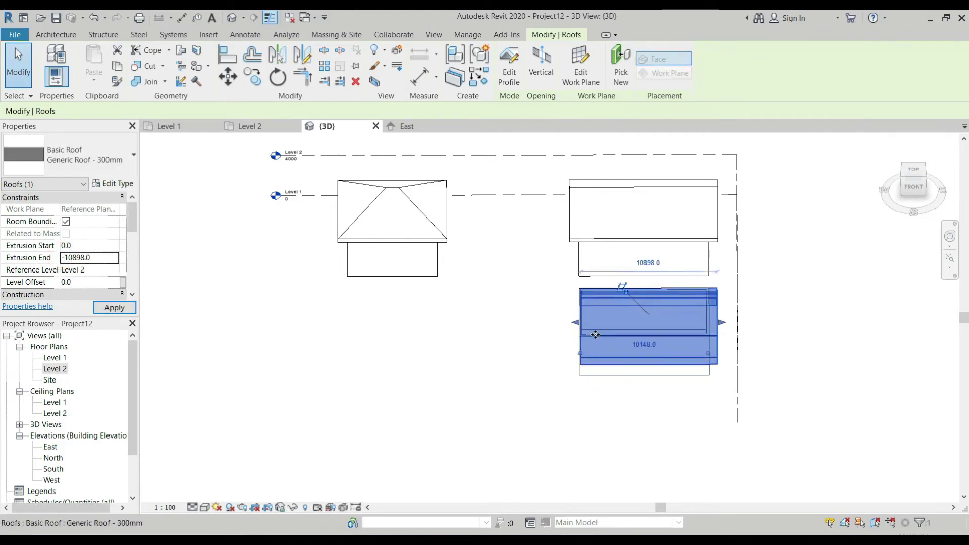
pyautogui.scroll(5, 588, 329)
pyautogui.moveTo(533, 291); pyautogui.dragTo(494, 295)
pyautogui.scroll(-3, 391, 266)
pyautogui.press('Escape')
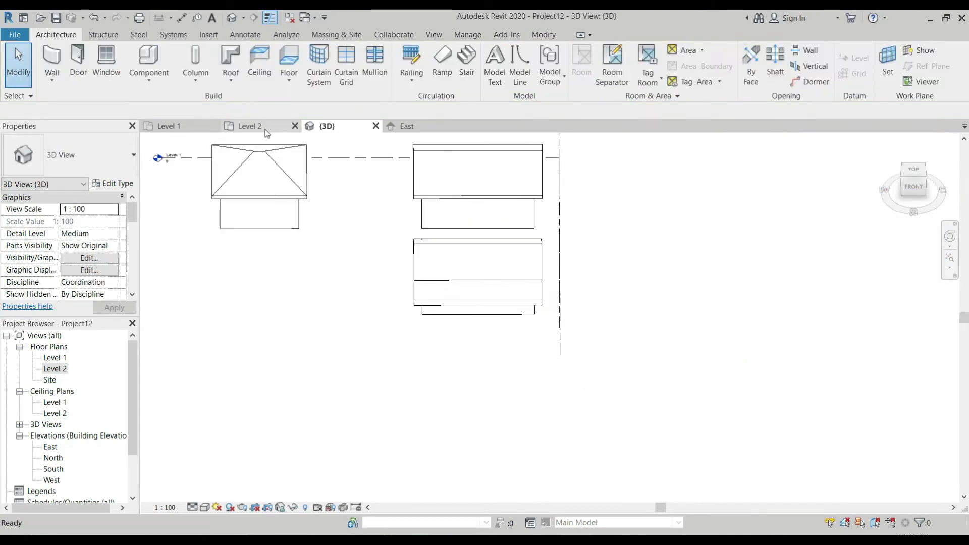
# - Attach the tops of all four walls of the gambrel building to the gambrel roof
pyautogui.scroll(-1, 452, 270)
pyautogui.scroll(1, 475, 292)
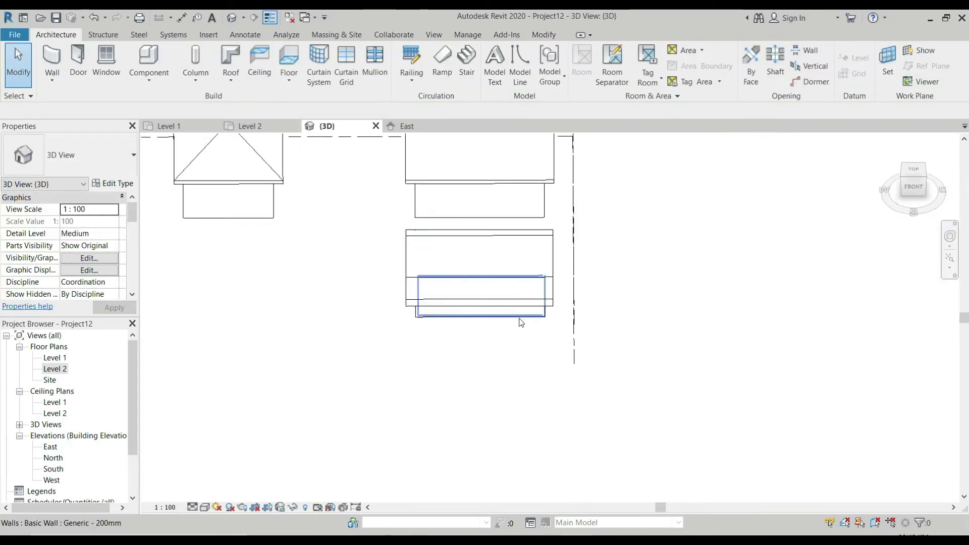
pyautogui.keyDown('shift'); pyautogui.moveTo(521, 346); pyautogui.dragTo(452, 358, button='middle'); pyautogui.keyUp('shift')
pyautogui.scroll(3, 392, 277)
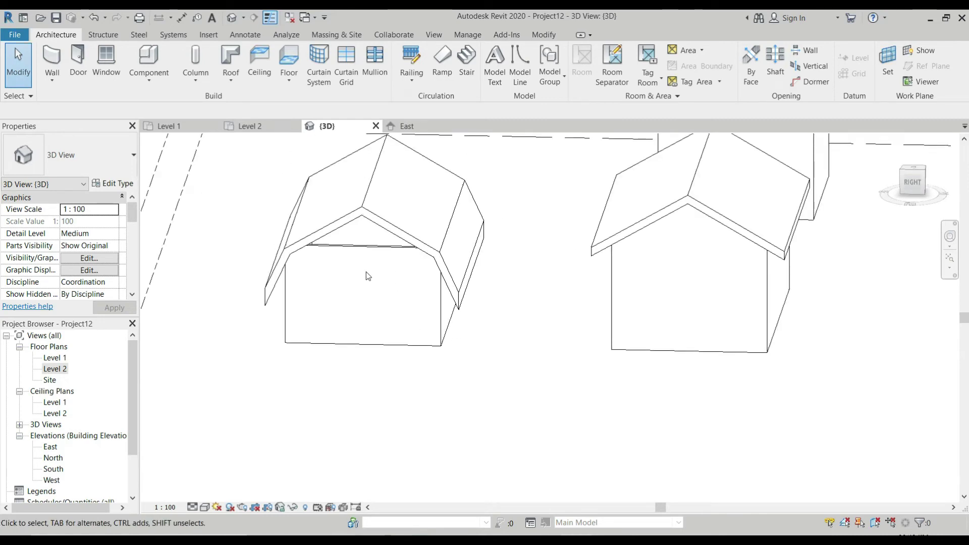
pyautogui.click(355, 249)
pyautogui.press('Tab')
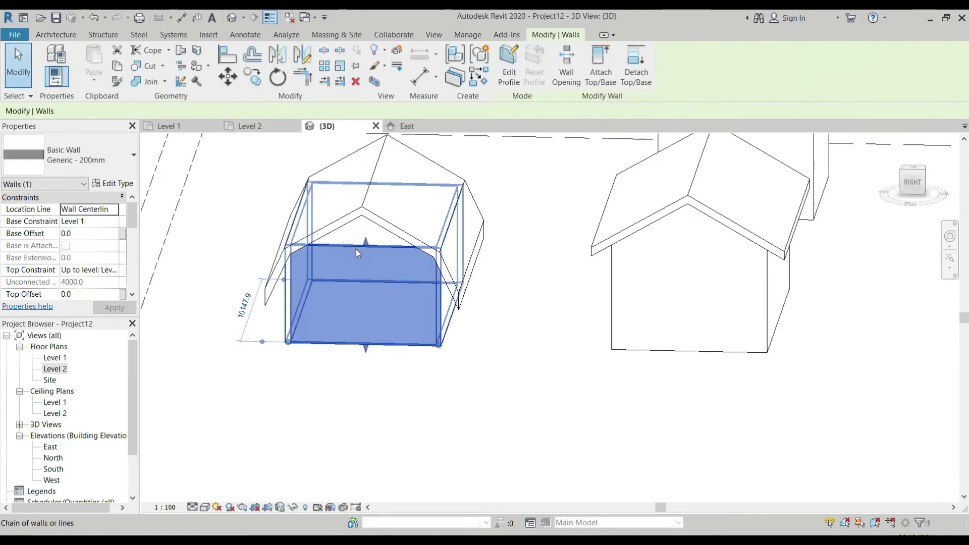
pyautogui.click(356, 250)
pyautogui.click(612, 54)
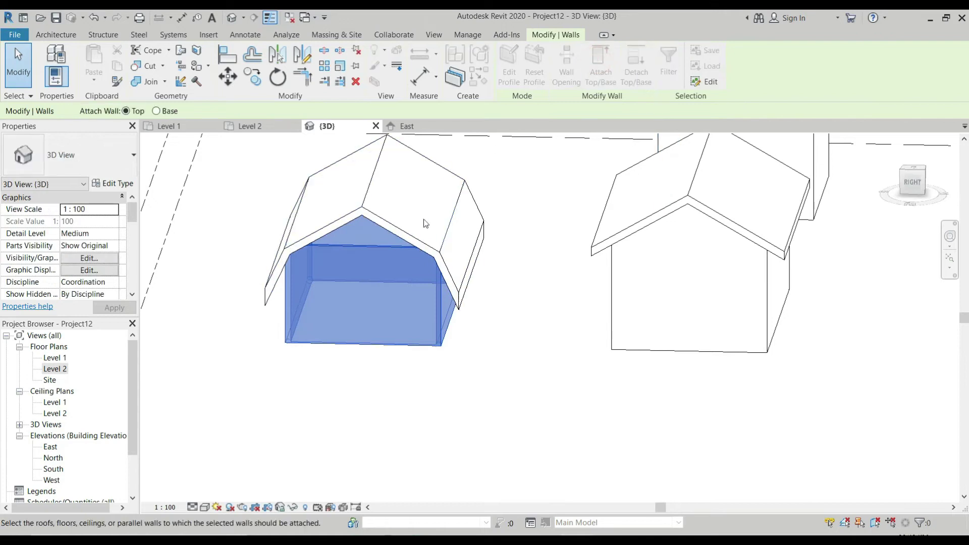
pyautogui.click(400, 234)
pyautogui.scroll(-6, 438, 259)
pyautogui.press('Escape')
# - Duplicate the hip roof's Generic Roof - 300mm type as a new type named Hipped Roof
pyautogui.scroll(4, 421, 273)
pyautogui.keyDown('shift'); pyautogui.moveTo(411, 282); pyautogui.dragTo(573, 441, button='middle'); pyautogui.keyUp('shift')
pyautogui.scroll(-3, 491, 297)
pyautogui.scroll(2, 556, 356)
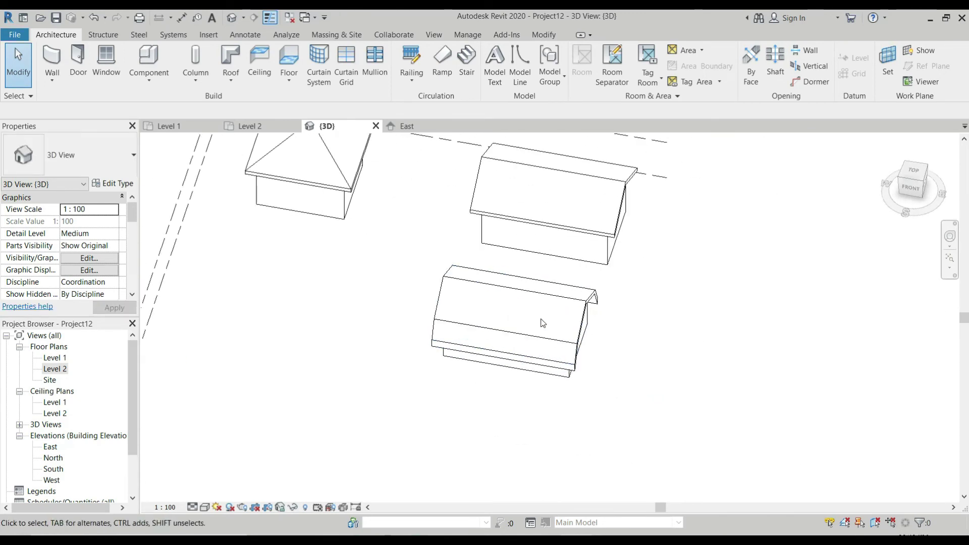
pyautogui.scroll(-2, 543, 323)
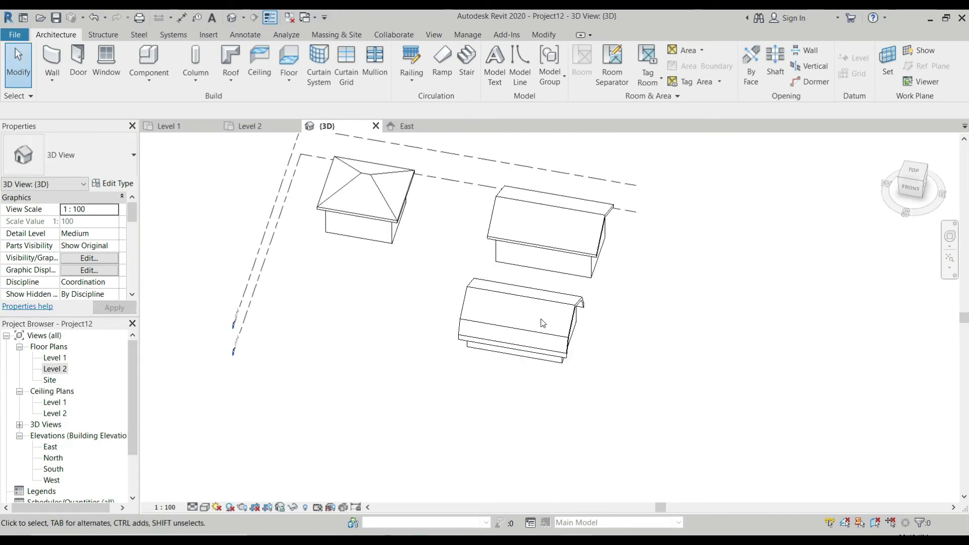
pyautogui.click(380, 205)
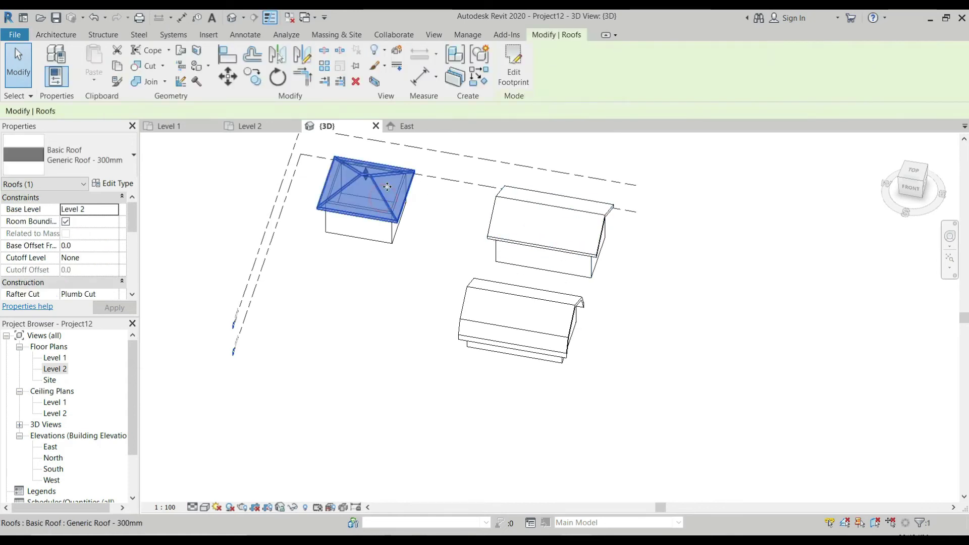
pyautogui.click(106, 184)
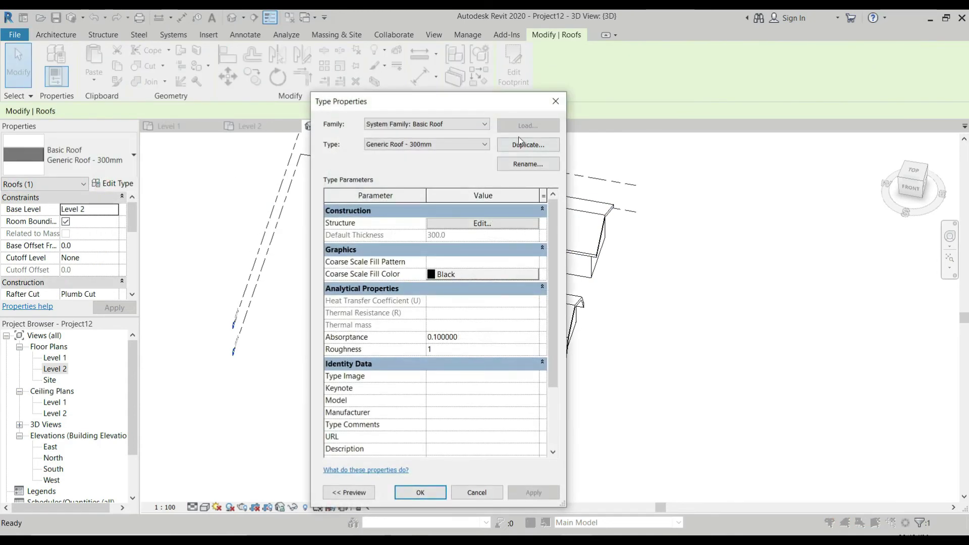
pyautogui.click(522, 146)
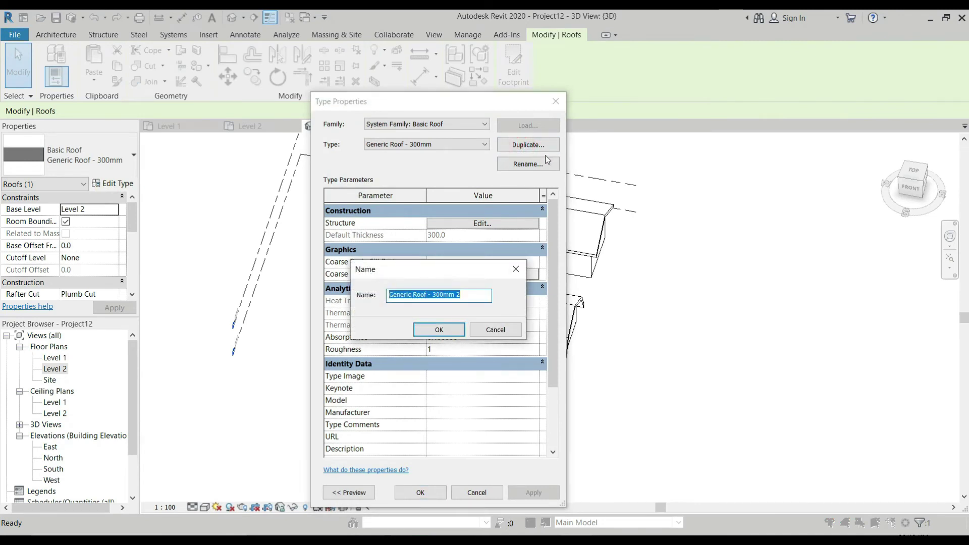
pyautogui.write('Hipp')
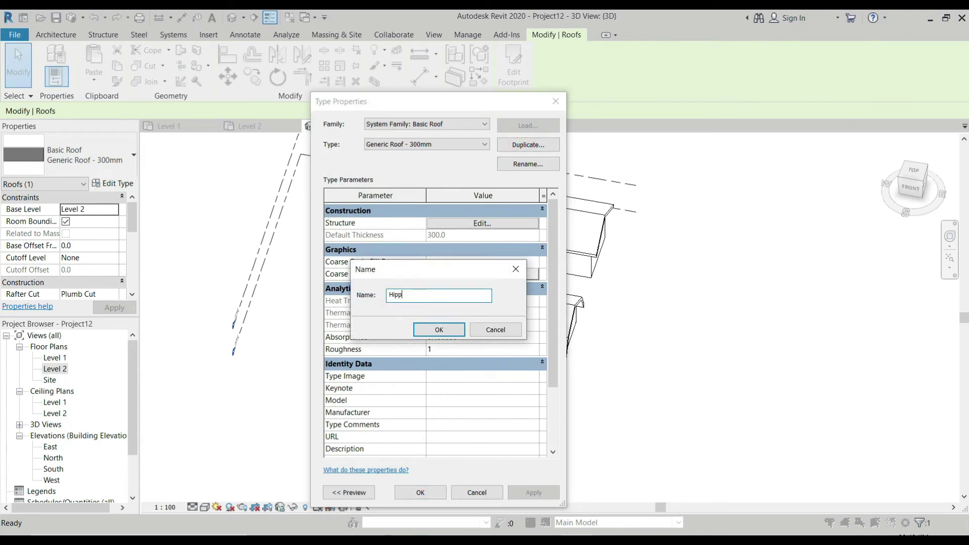
pyautogui.write('ed Roof')
pyautogui.click(433, 333)
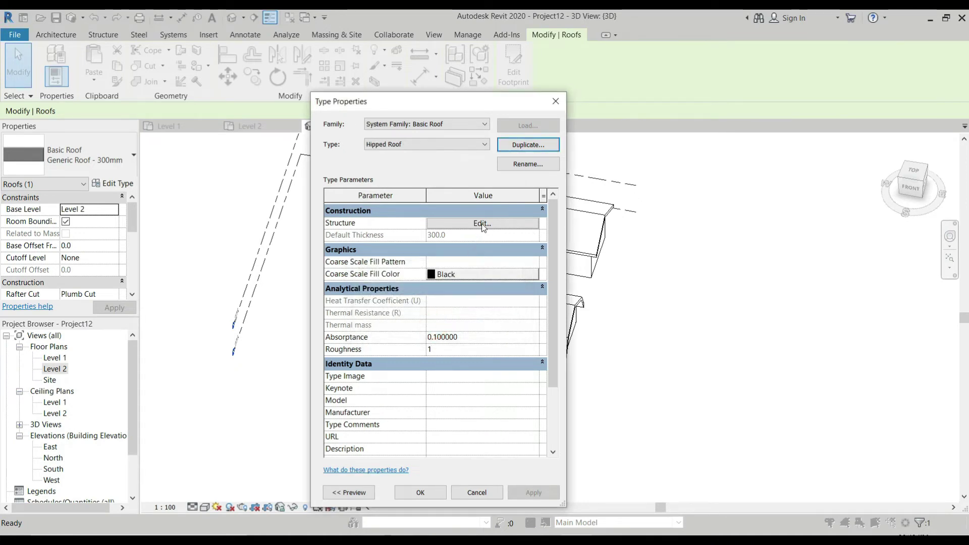
# - Insert two new layers above the upper core boundary in the Hipped Roof structure
pyautogui.click(483, 223)
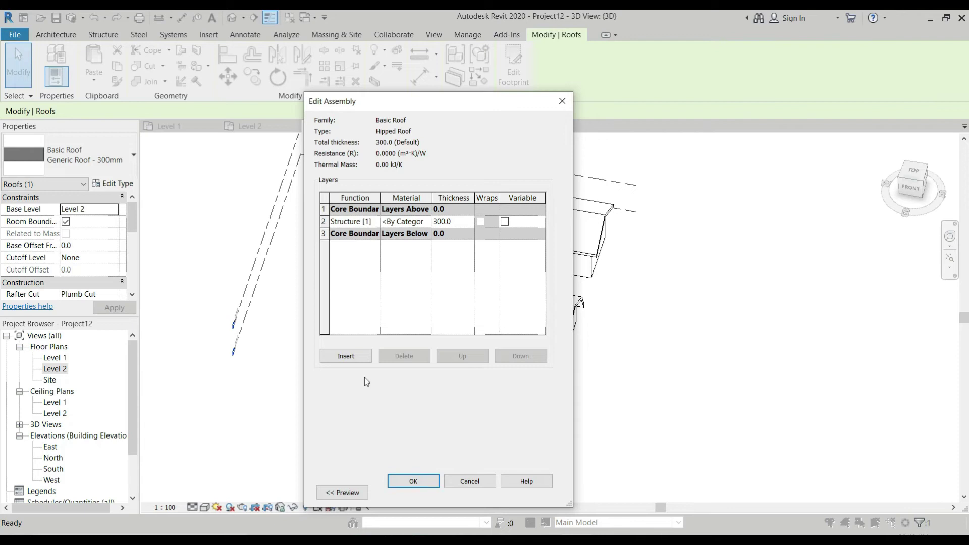
pyautogui.click(346, 357)
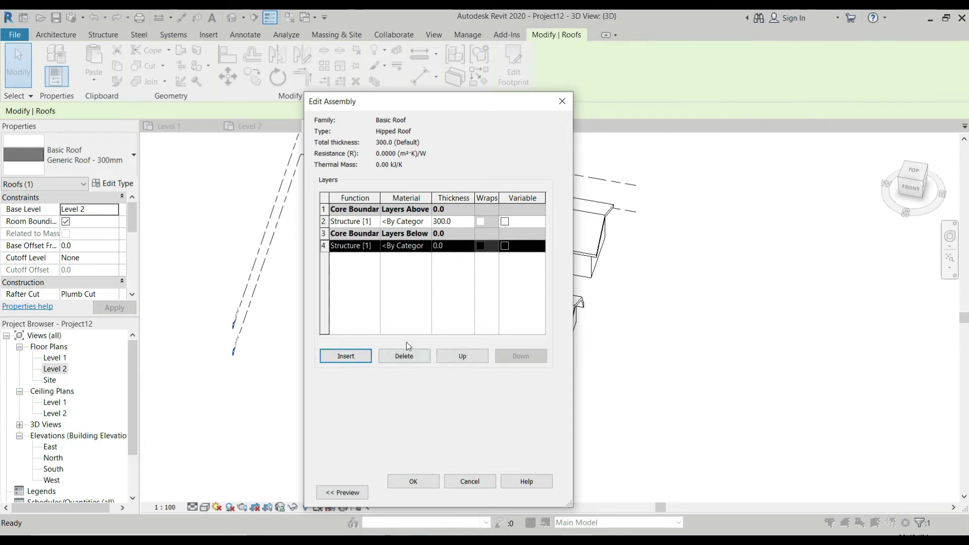
pyautogui.click(463, 357)
pyautogui.click(462, 356)
pyautogui.click(462, 357)
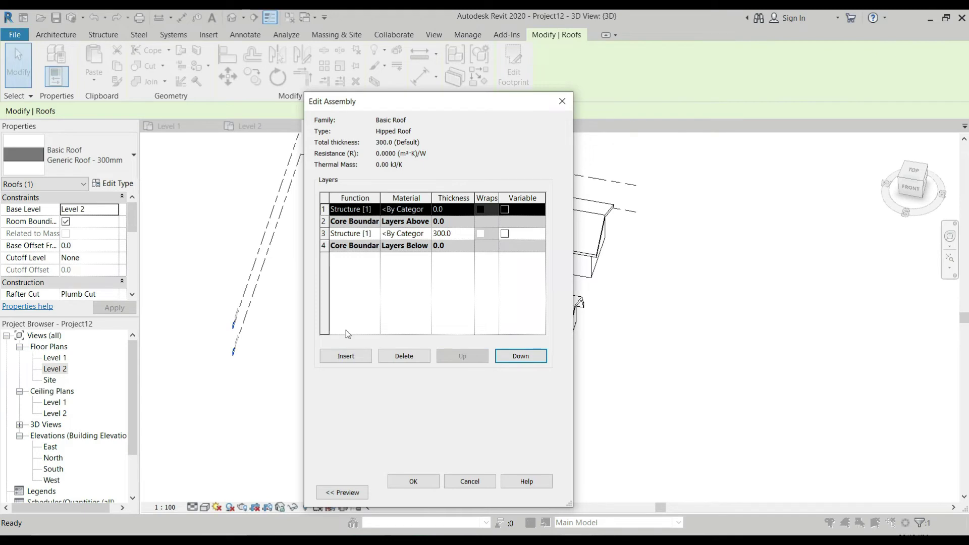
pyautogui.click(344, 356)
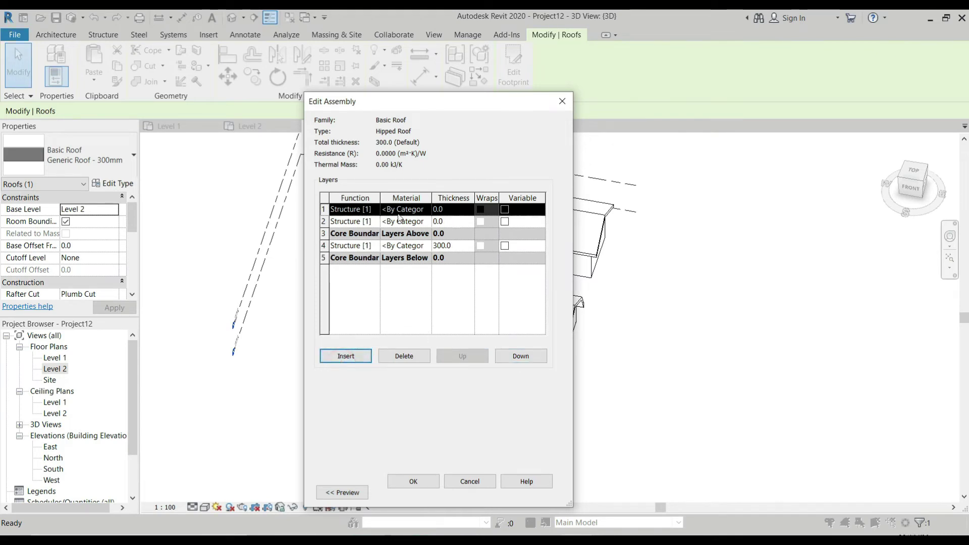
# - Set the outermost layer's function to Finish 1 [4] and the second layer's function to Thermal/Air Layer [3]
pyautogui.click(354, 209)
pyautogui.click(374, 208)
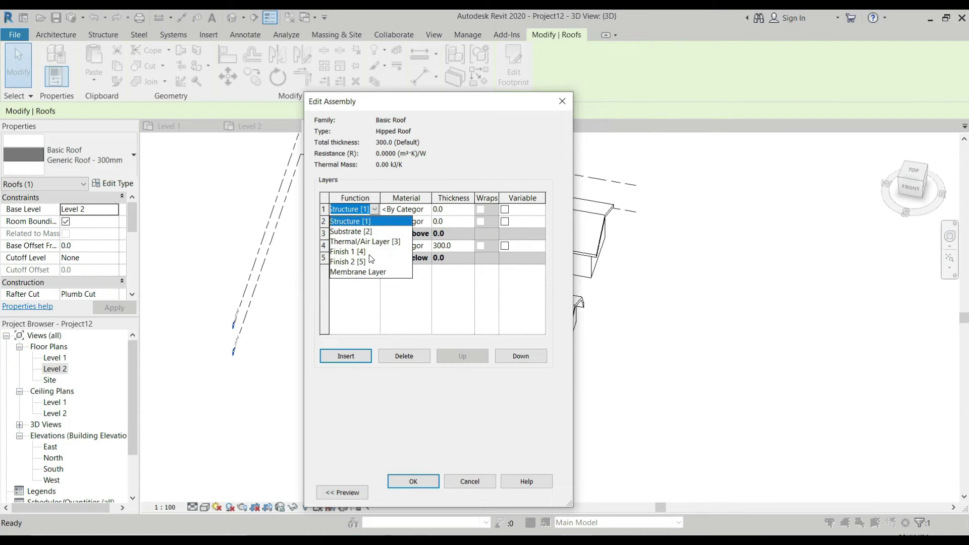
pyautogui.click(353, 252)
pyautogui.click(353, 221)
pyautogui.click(374, 221)
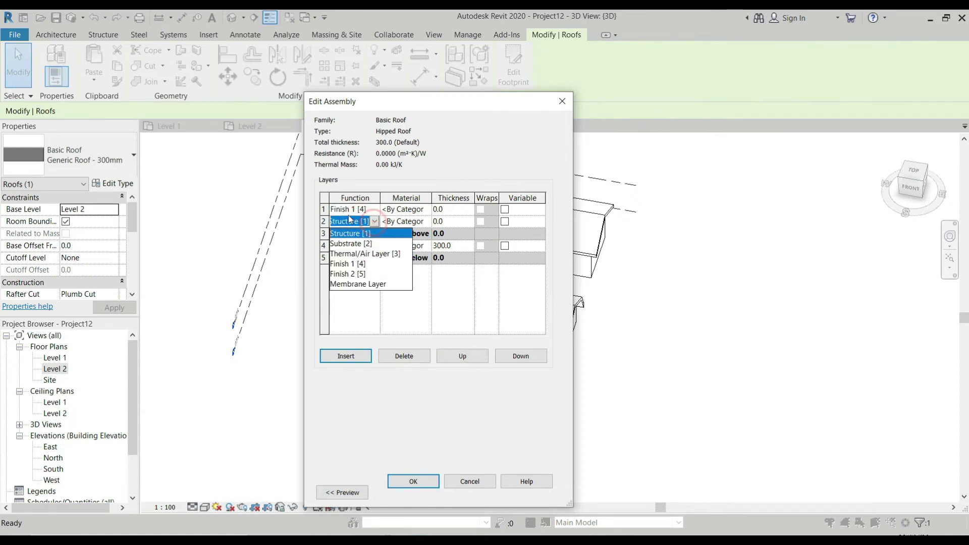
pyautogui.click(366, 255)
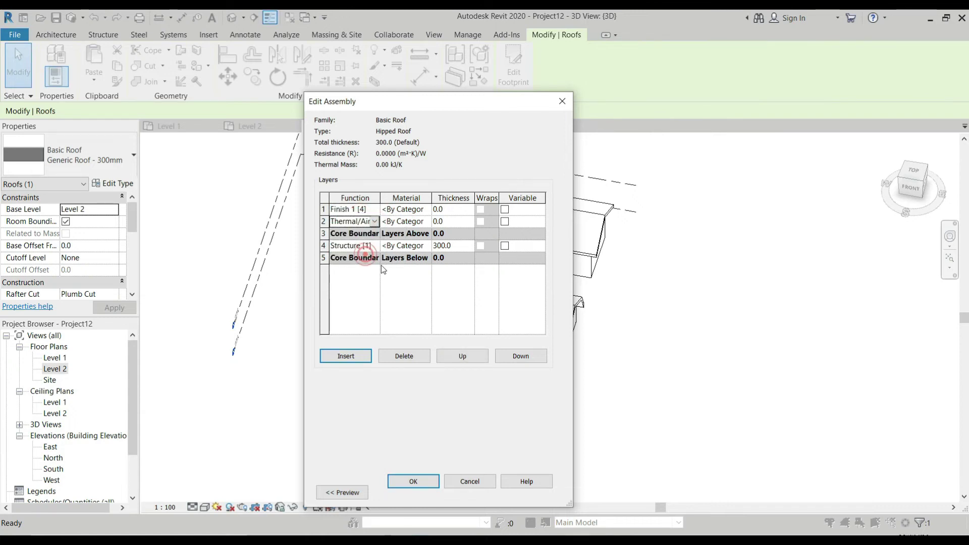
# - Find Asphalt Shingle by searching for Roof, assign it to the Finish 1 layer and set that layer's thickness to 10
pyautogui.click(427, 209)
pyautogui.click(426, 209)
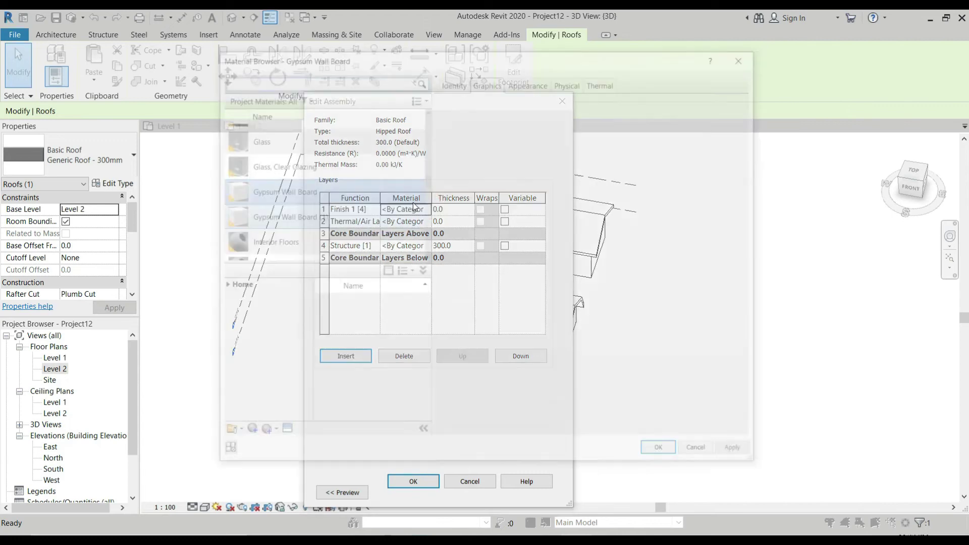
pyautogui.click(293, 79)
pyautogui.write('Roof')
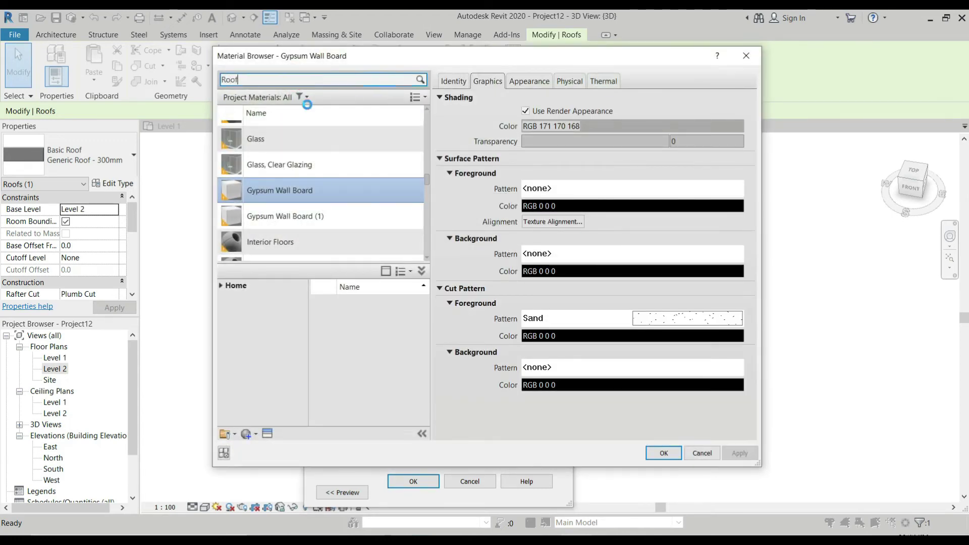
pyautogui.press('Return')
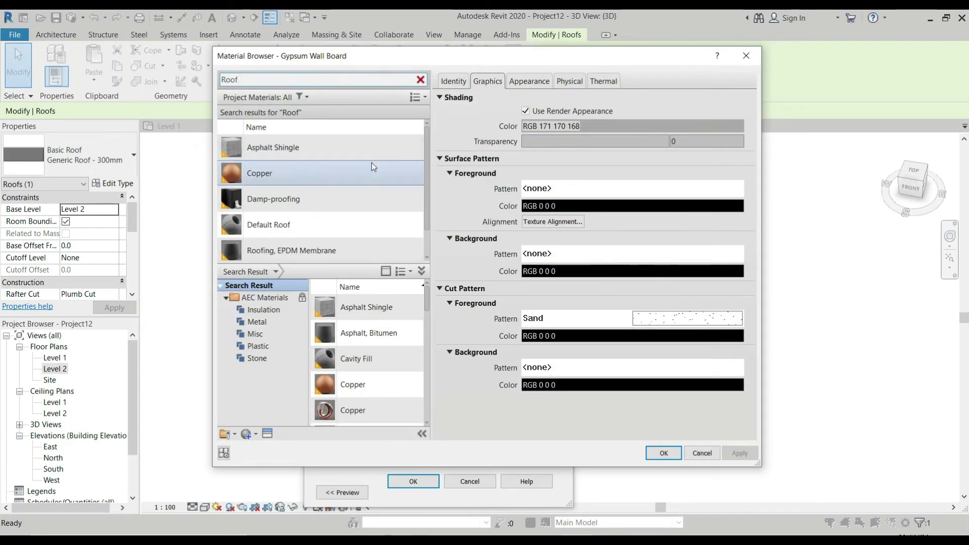
pyautogui.click(308, 144)
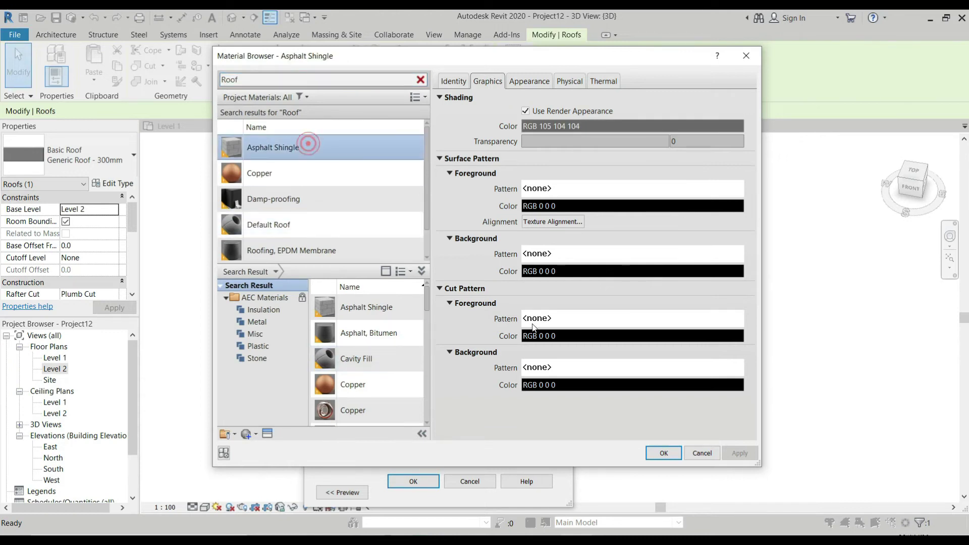
pyautogui.click(658, 453)
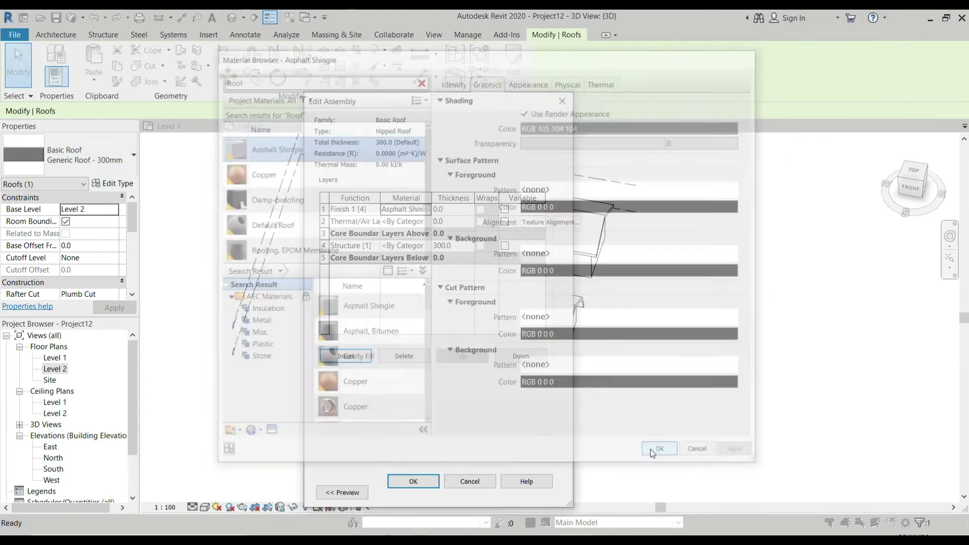
pyautogui.click(458, 212)
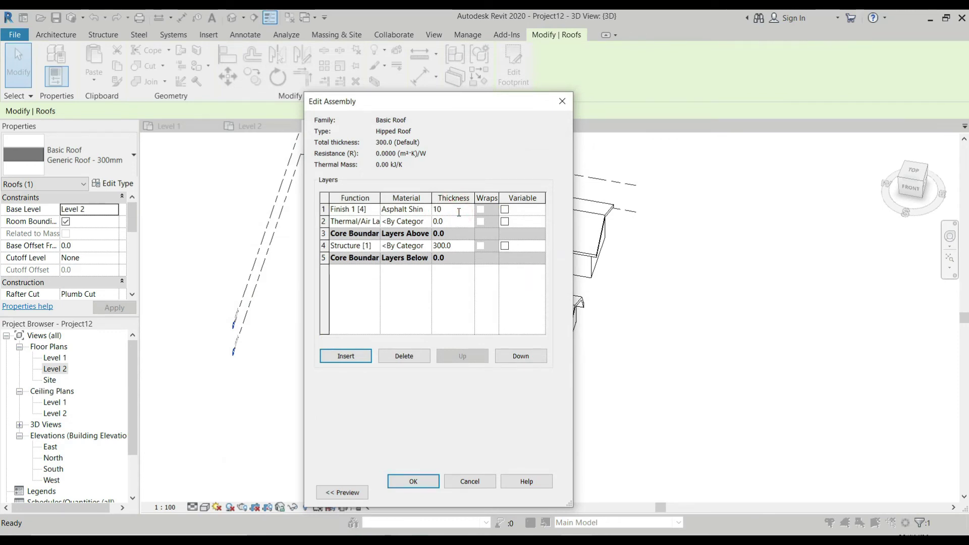
# - Search the materials for insulation for the Thermal/Air Layer of the Hipped Roof type
pyautogui.click(426, 209)
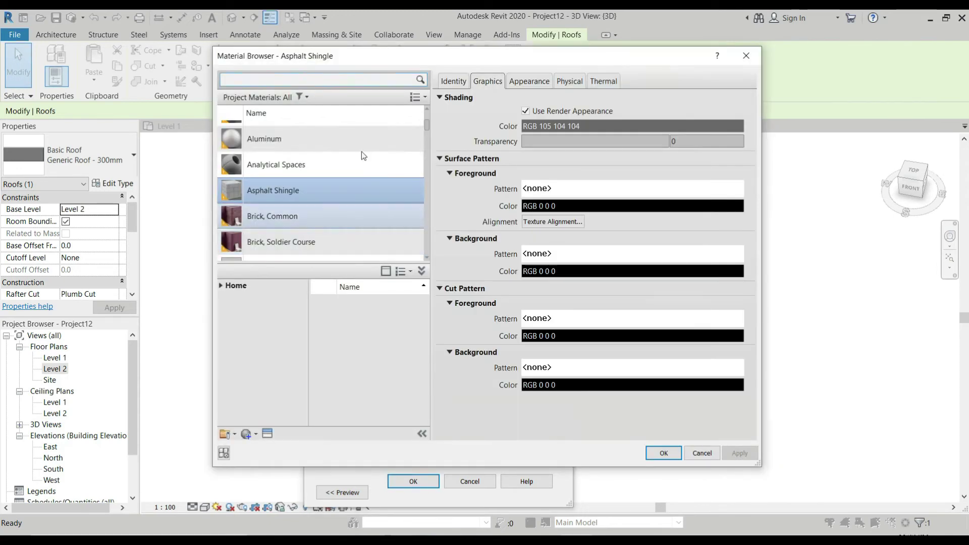
pyautogui.click(310, 80)
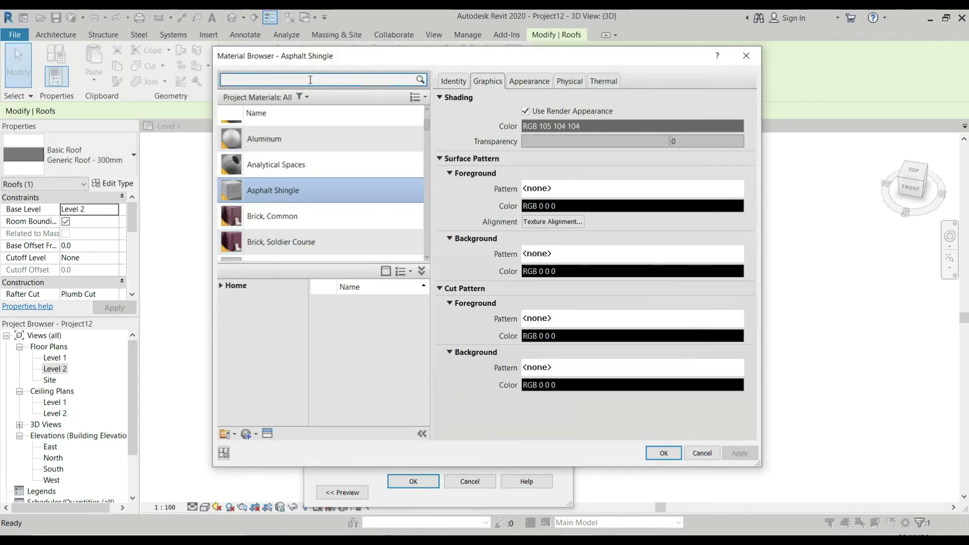
pyautogui.write('insuka')
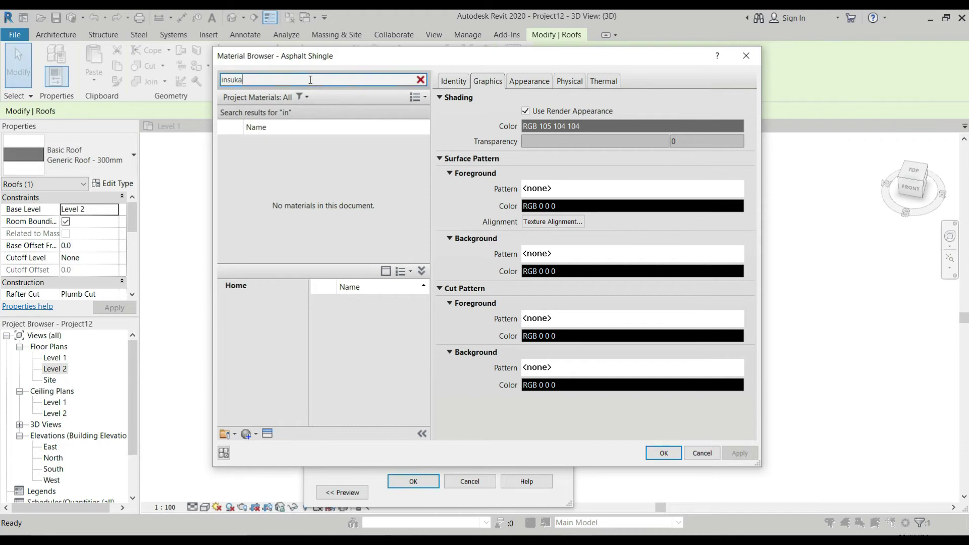
pyautogui.press('BackSpace')
pyautogui.press('BackSpace')
pyautogui.write('lation')
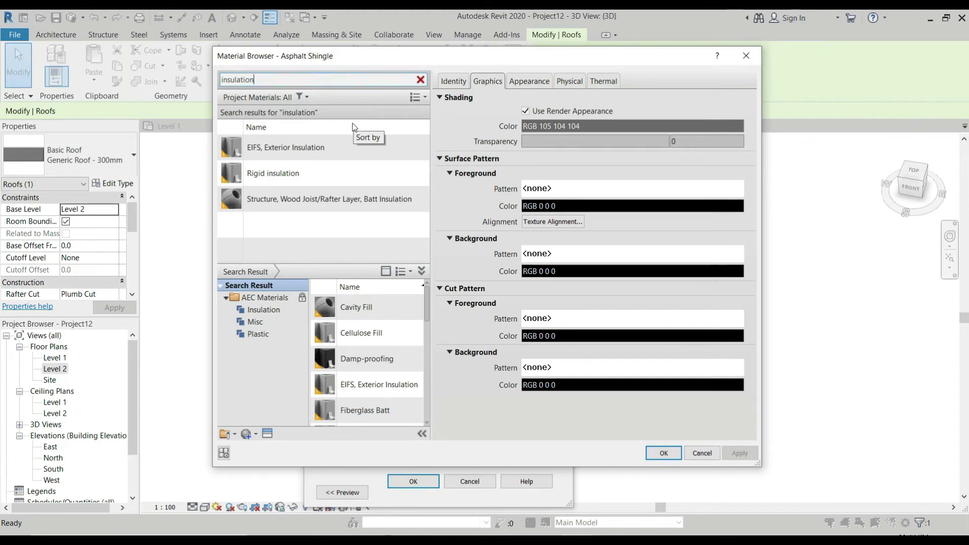
# - Add Reflective Heat Barrier from the AEC Materials library, assign it to the Thermal/Air Layer and set that layer's thickness to 6
pyautogui.click(329, 205)
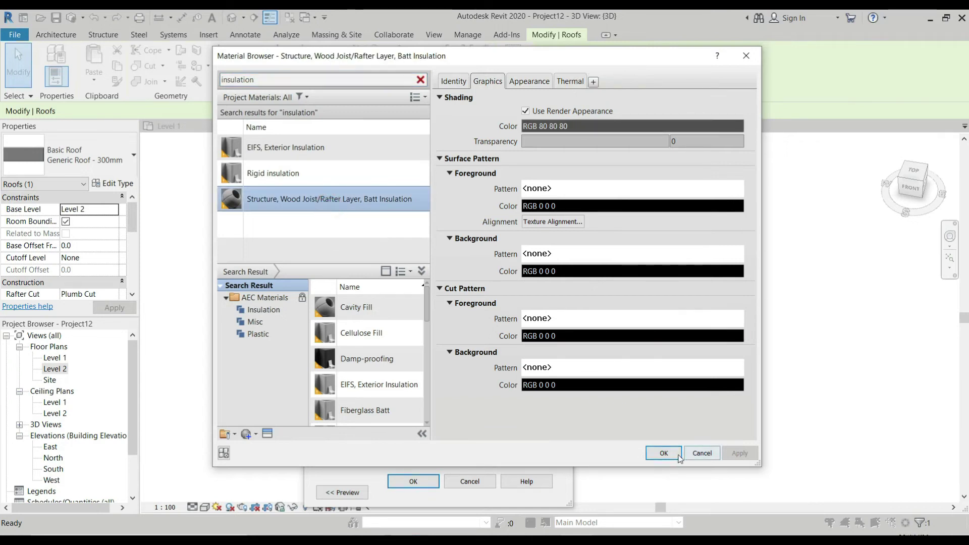
pyautogui.scroll(-3, 373, 398)
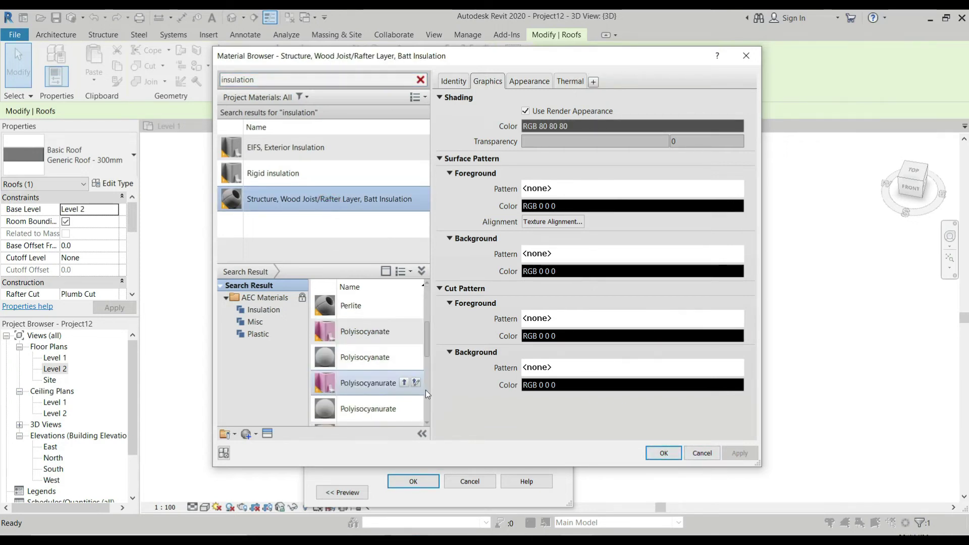
pyautogui.scroll(-3, 403, 404)
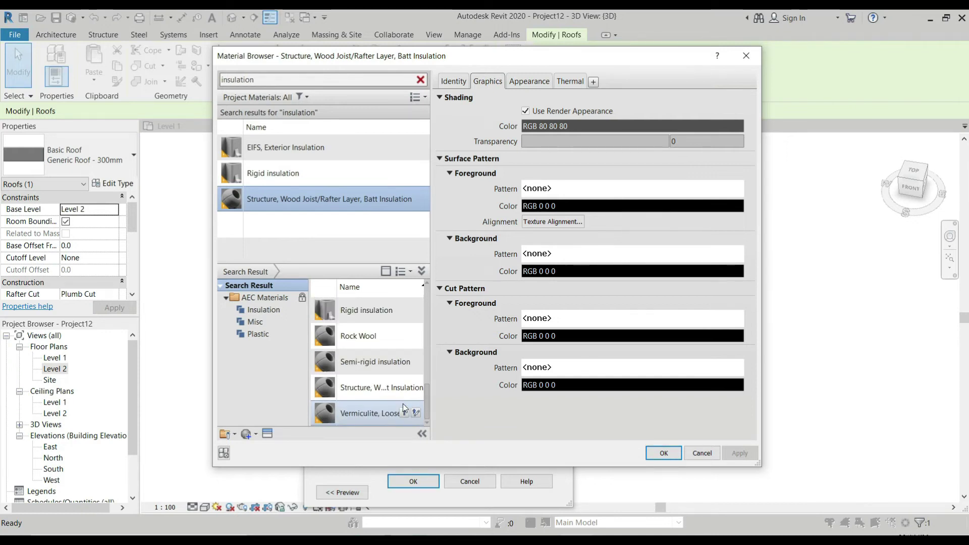
pyautogui.scroll(2, 395, 363)
pyautogui.scroll(2, 394, 365)
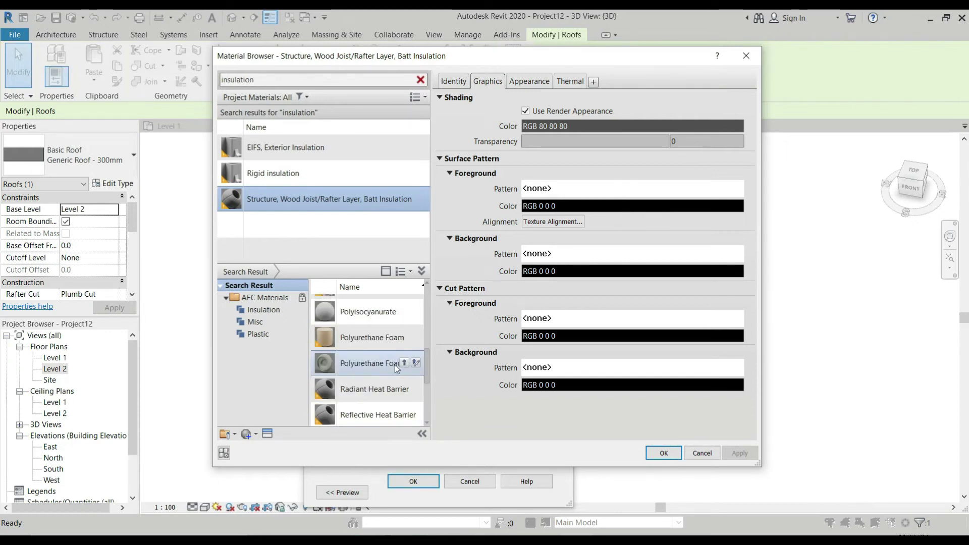
pyautogui.scroll(-2, 395, 363)
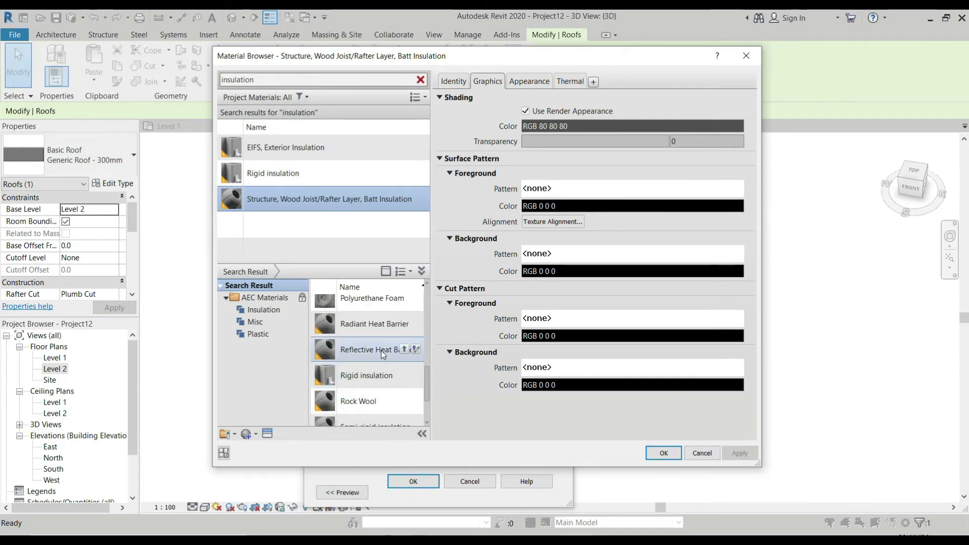
pyautogui.click(380, 350)
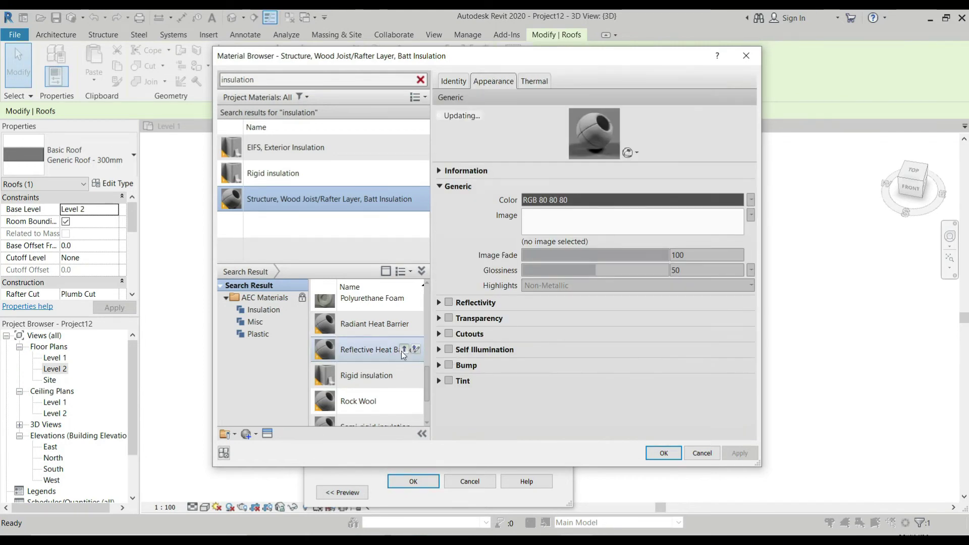
pyautogui.click(404, 349)
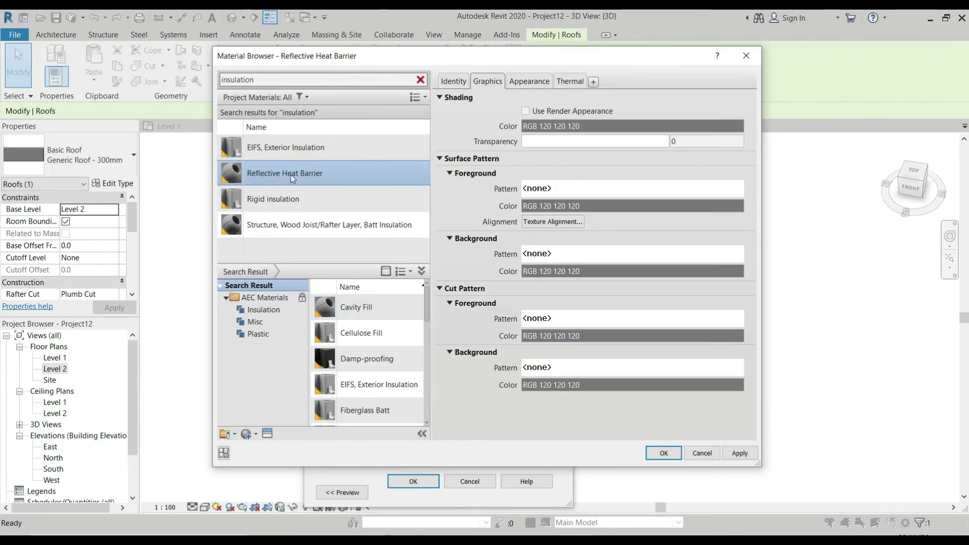
pyautogui.click(664, 453)
pyautogui.click(444, 221)
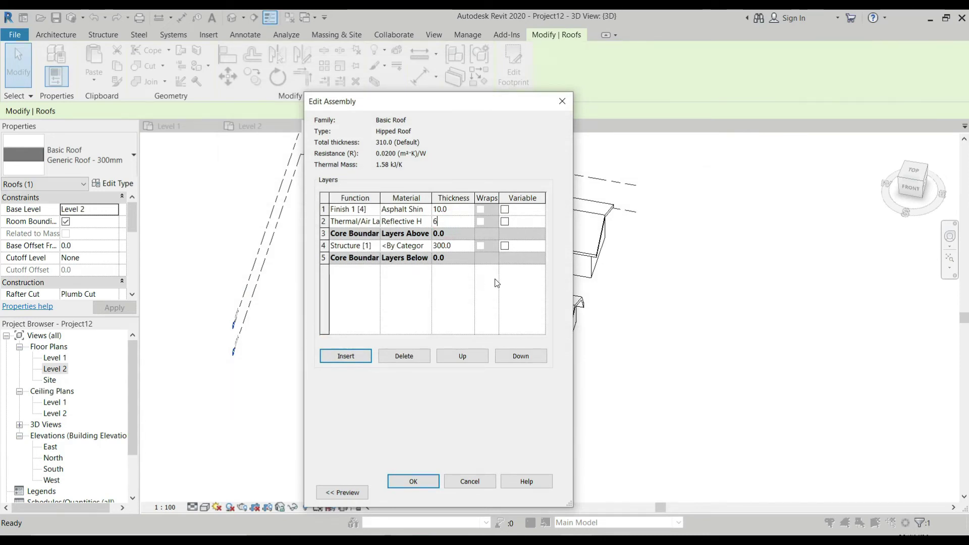
# - Set the Structure [1] layer's thickness to 50 and apply the finished Hipped Roof type to the hip roof
pyautogui.click(457, 245)
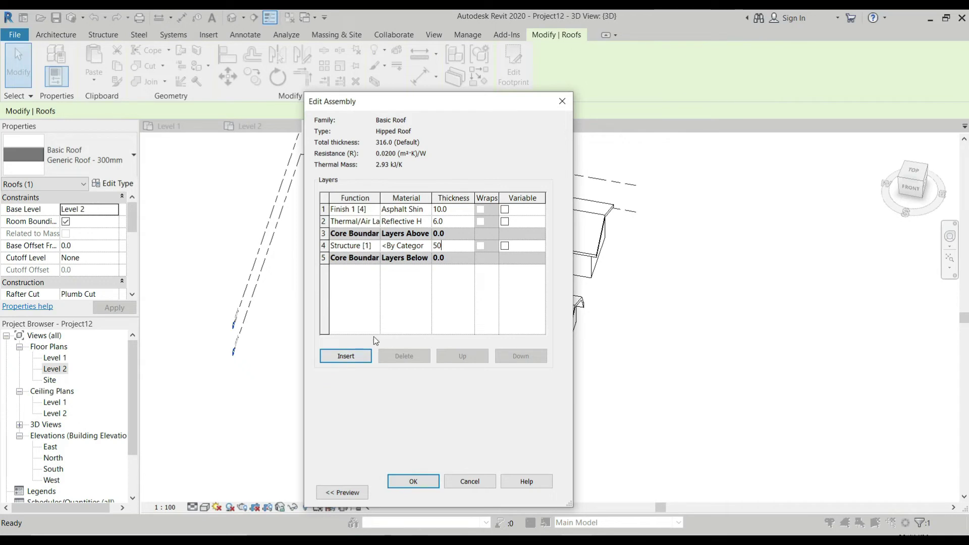
pyautogui.click(345, 356)
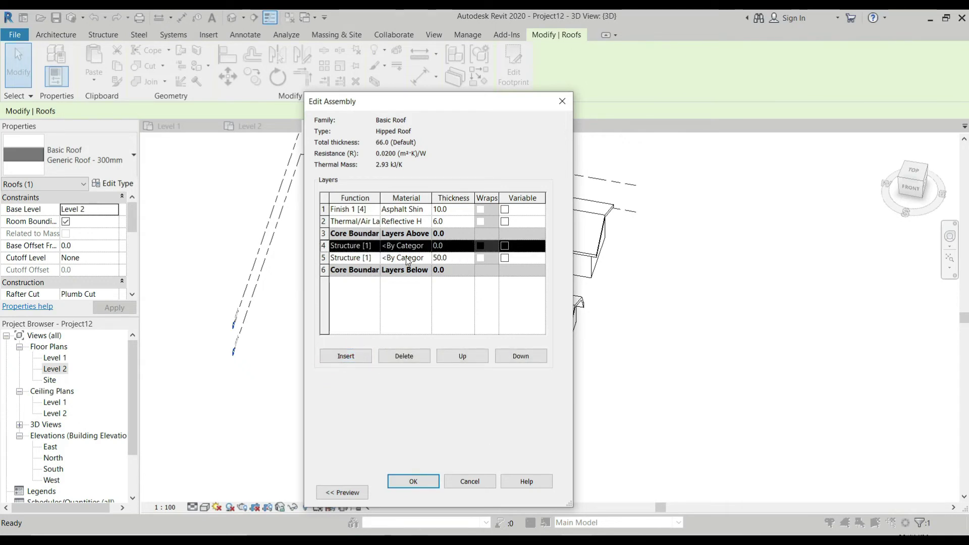
pyautogui.click(406, 356)
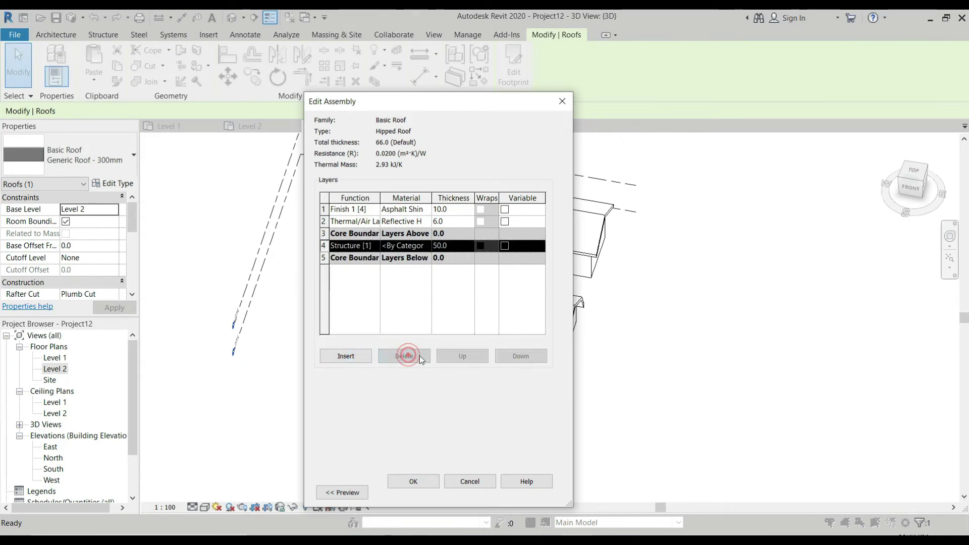
pyautogui.click(413, 481)
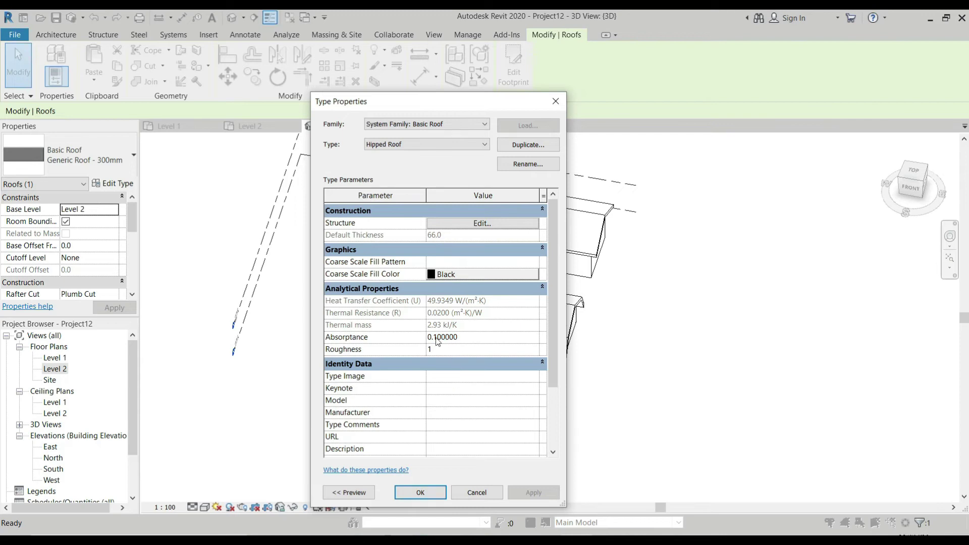
pyautogui.click(407, 492)
# - Set the 3D view's detail level to Fine and its visual style to Realistic
pyautogui.scroll(5, 374, 195)
pyautogui.scroll(-3, 372, 196)
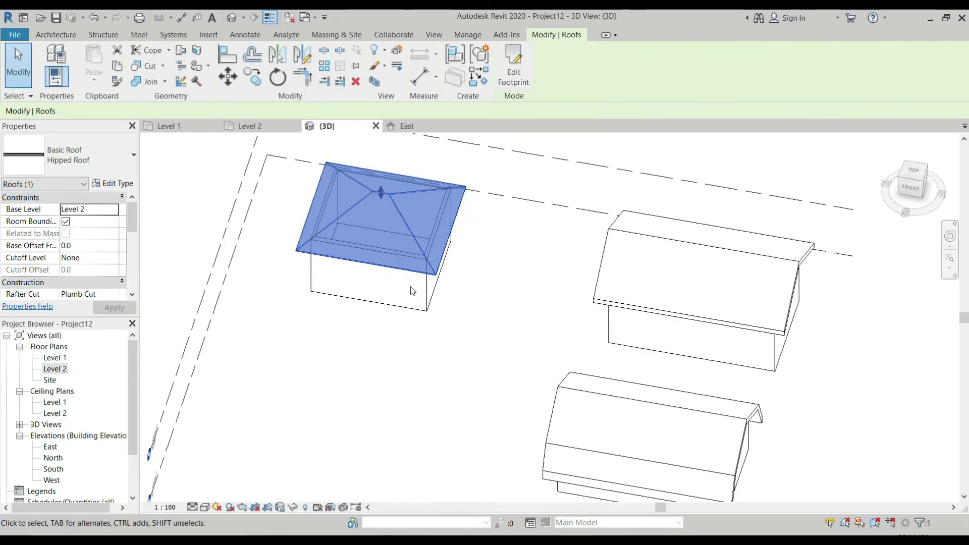
pyautogui.click(204, 507)
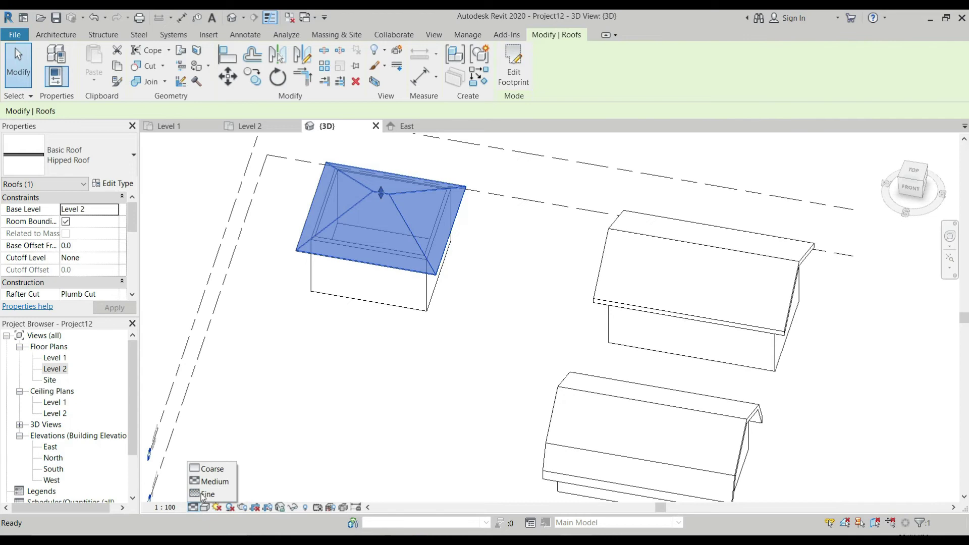
pyautogui.click(215, 497)
pyautogui.click(206, 507)
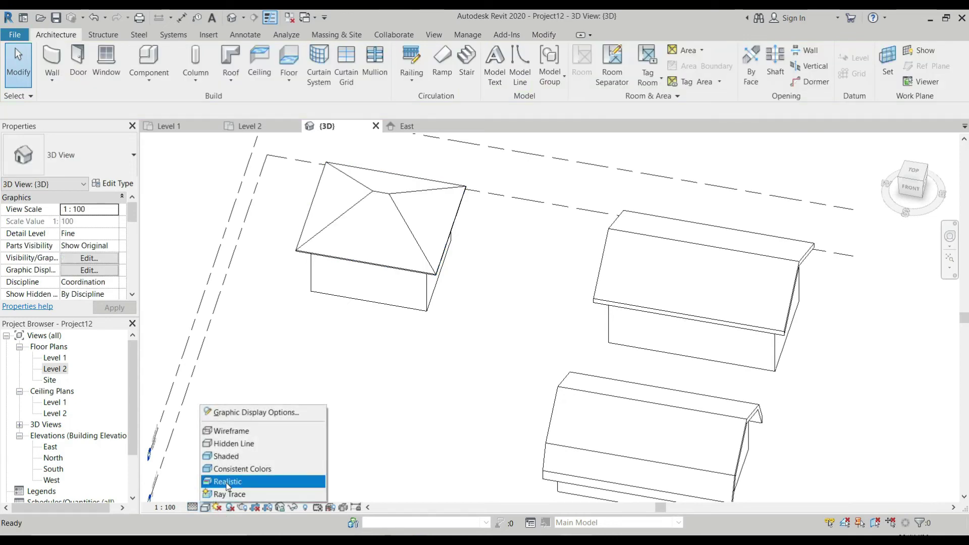
pyautogui.click(238, 465)
# - Examine the hip roof's shingle finish and eave edges up close and from several angles beside the other buildings
pyautogui.scroll(5, 382, 210)
pyautogui.scroll(-2, 368, 302)
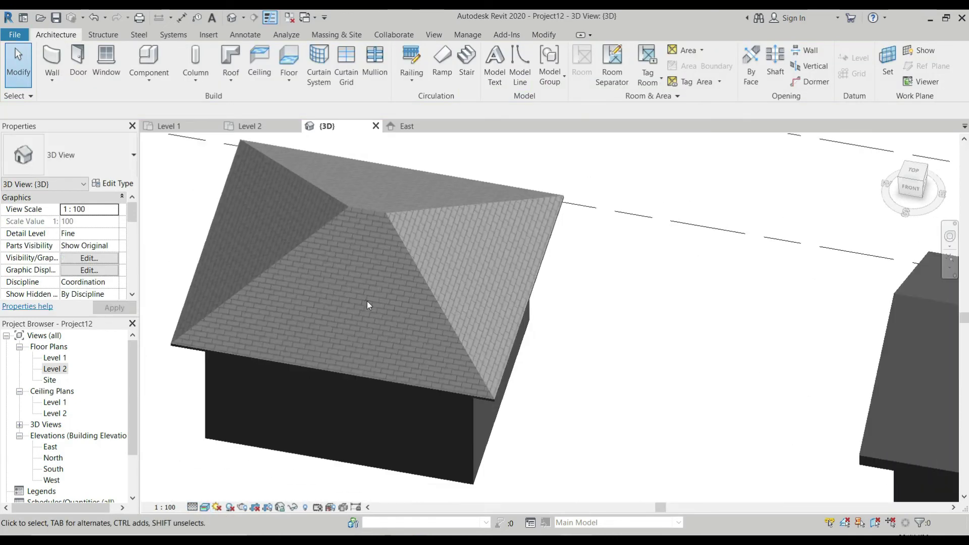
pyautogui.keyDown('shift'); pyautogui.moveTo(457, 388); pyautogui.dragTo(407, 410, button='middle'); pyautogui.keyUp('shift')
pyautogui.scroll(-3, 407, 411)
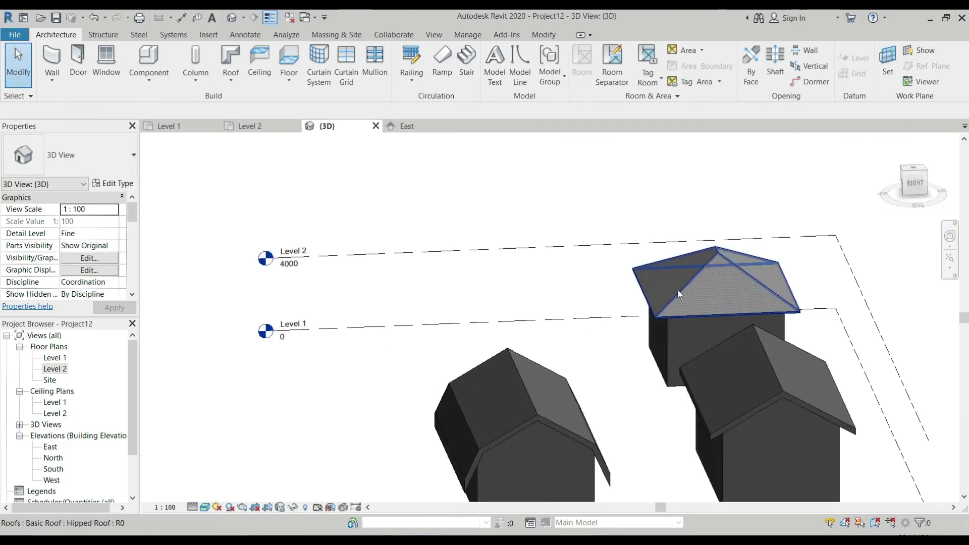
pyautogui.scroll(6, 634, 337)
pyautogui.keyDown('shift'); pyautogui.moveTo(634, 337); pyautogui.dragTo(595, 298, button='middle'); pyautogui.keyUp('shift')
pyautogui.scroll(4, 636, 466)
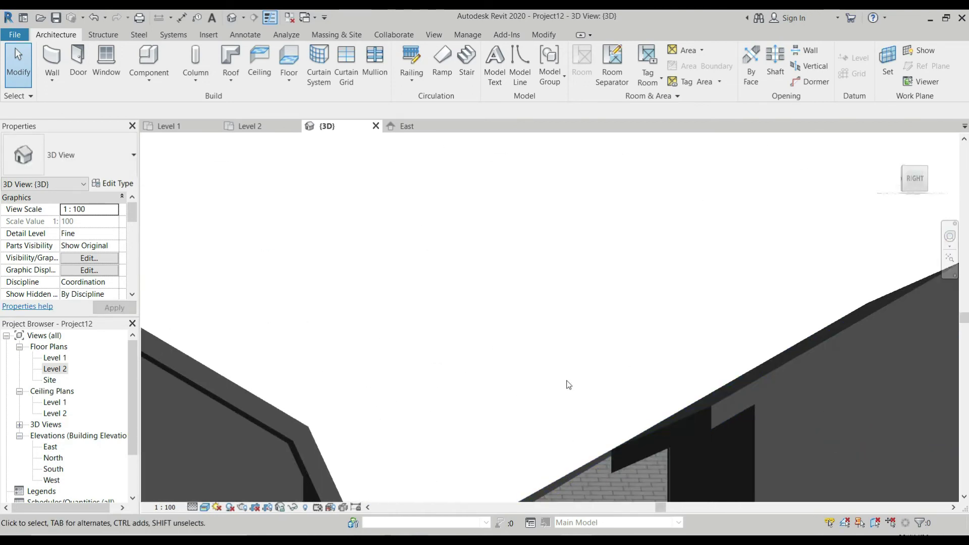
pyautogui.scroll(-3, 566, 386)
pyautogui.scroll(6, 564, 443)
pyautogui.scroll(-2, 545, 451)
pyautogui.moveTo(548, 442)
pyautogui.keyDown('shift'); pyautogui.mouseDown(button='middle')
pyautogui.moveTo(547, 450)
pyautogui.moveTo(546, 433)
pyautogui.mouseUp(button='middle'); pyautogui.keyUp('shift')
pyautogui.scroll(-2, 552, 433)
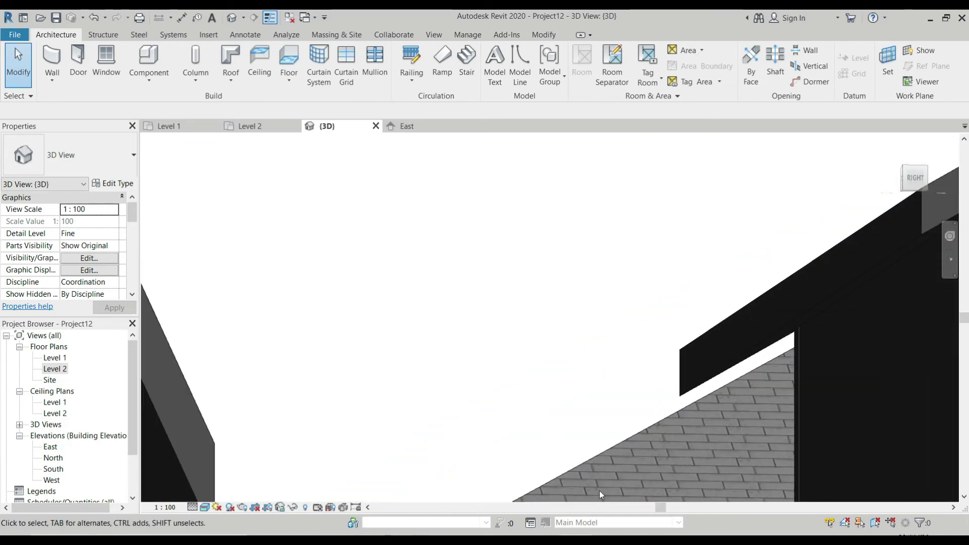
pyautogui.scroll(-4, 598, 490)
pyautogui.keyDown('shift'); pyautogui.moveTo(497, 325); pyautogui.dragTo(499, 252, button='middle'); pyautogui.keyUp('shift')
pyautogui.scroll(-4, 498, 247)
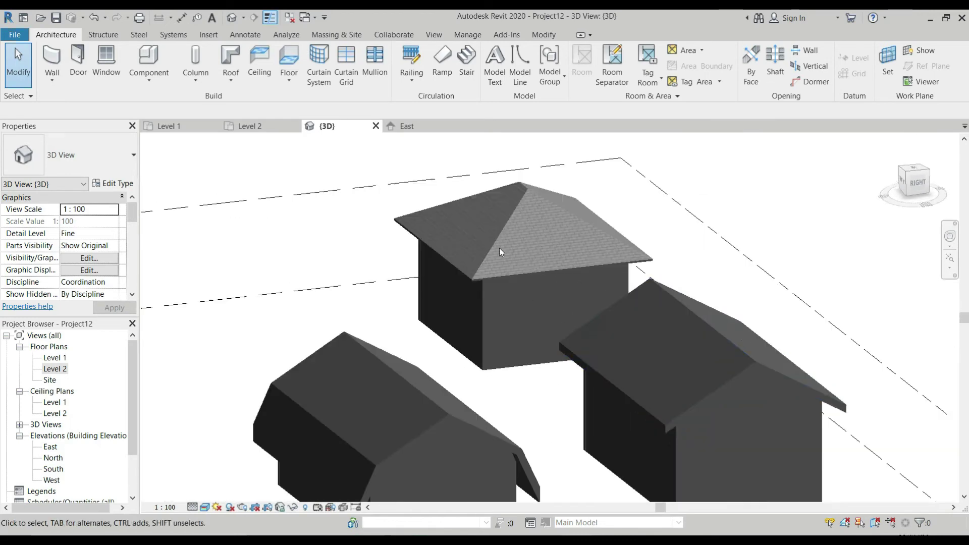
pyautogui.scroll(-3, 452, 280)
pyautogui.keyDown('shift'); pyautogui.moveTo(452, 280); pyautogui.dragTo(578, 373, button='middle'); pyautogui.keyUp('shift')
pyautogui.scroll(3, 577, 373)
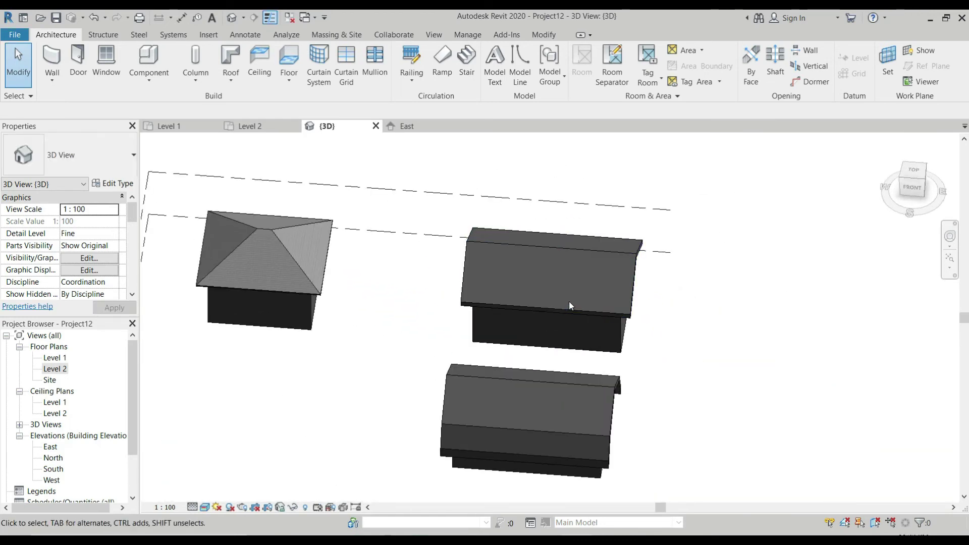
pyautogui.scroll(-2, 497, 286)
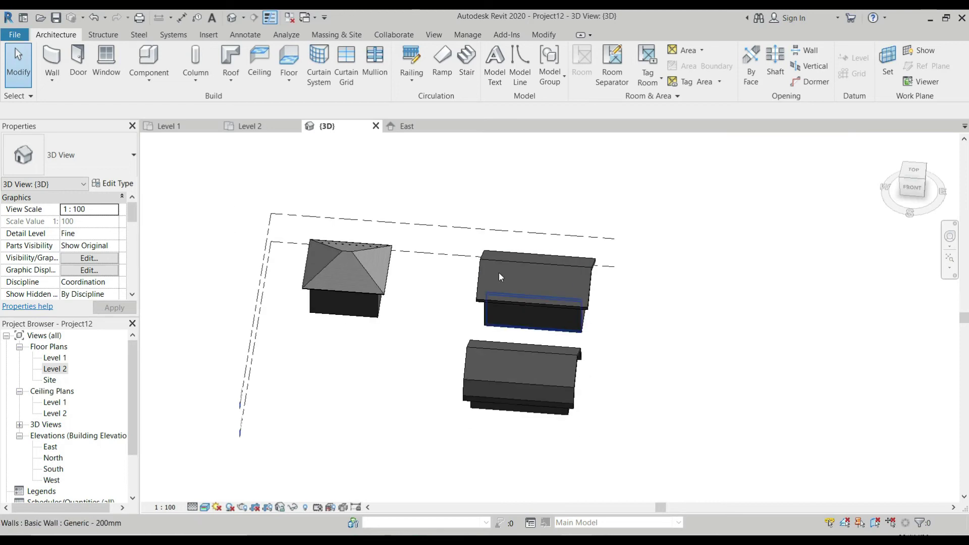
# - Use Match Type to apply the hip roof's Hipped Roof type to the gable roof
pyautogui.keyDown('shift'); pyautogui.moveTo(498, 277); pyautogui.dragTo(462, 278, button='middle'); pyautogui.keyUp('shift')
pyautogui.scroll(3, 507, 266)
pyautogui.scroll(3, 489, 274)
pyautogui.click(464, 301)
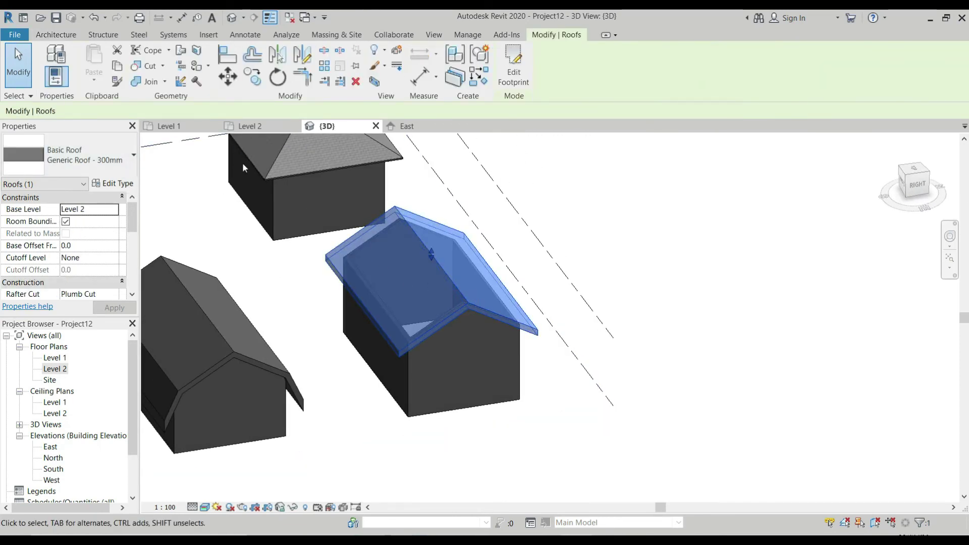
pyautogui.press('Escape')
pyautogui.press('m')
pyautogui.press('a')
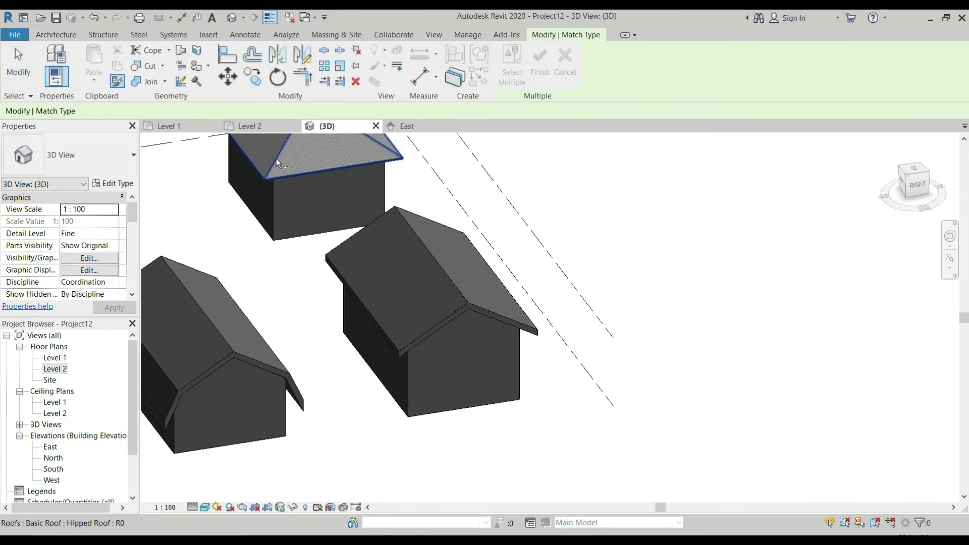
pyautogui.click(277, 159)
pyautogui.click(454, 287)
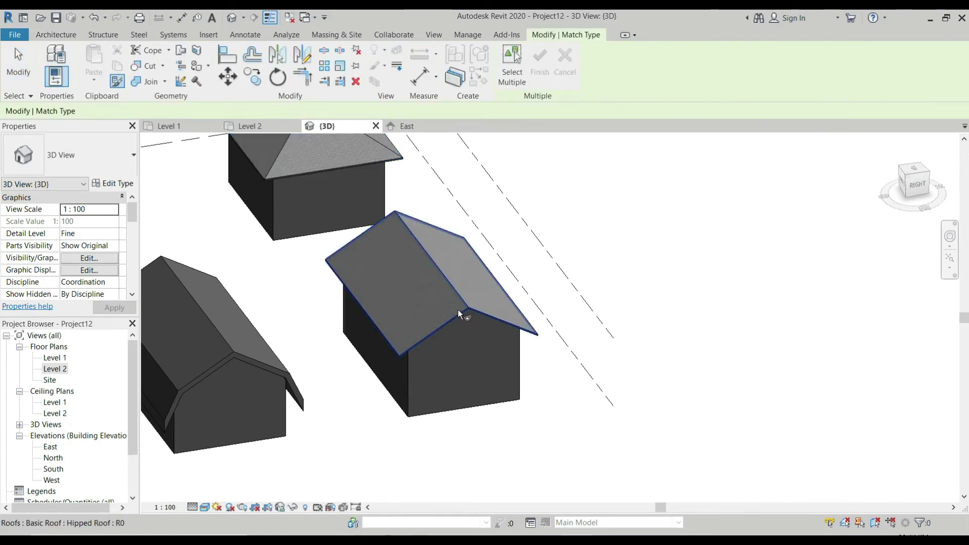
pyautogui.press('Escape')
# - Place a Roof: Fascia along the front eave edge of the gable roof
pyautogui.scroll(4, 459, 305)
pyautogui.keyDown('shift'); pyautogui.moveTo(464, 334); pyautogui.dragTo(488, 356, button='middle'); pyautogui.keyUp('shift')
pyautogui.scroll(-3, 467, 253)
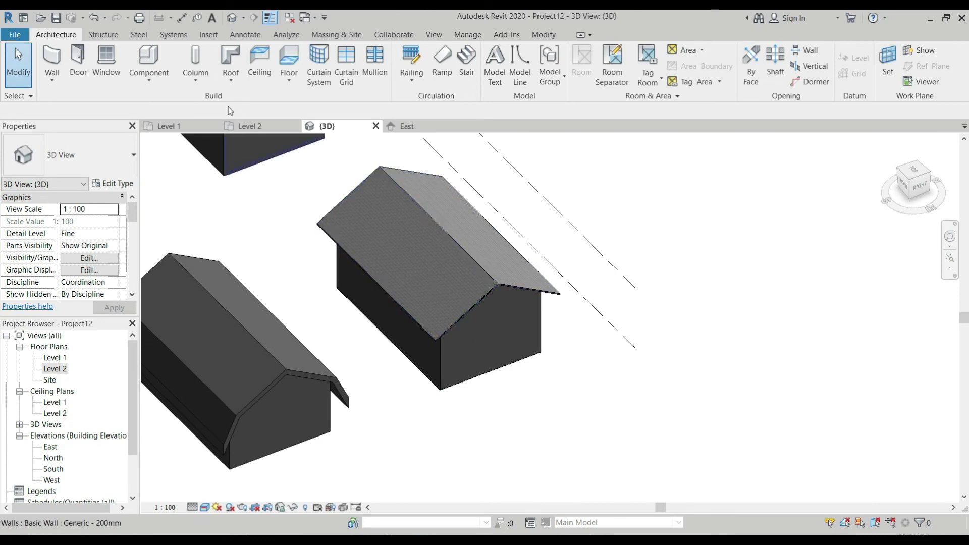
pyautogui.click(243, 71)
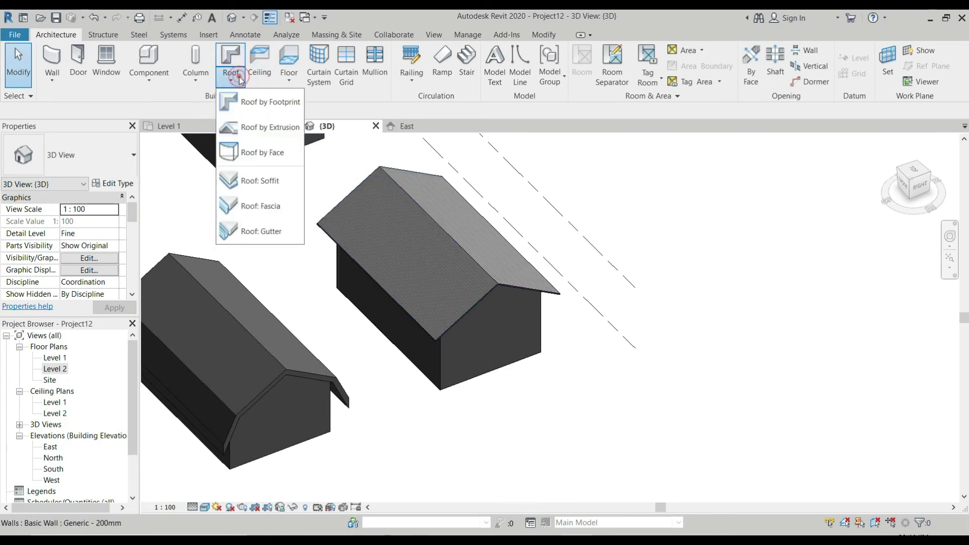
pyautogui.click(264, 212)
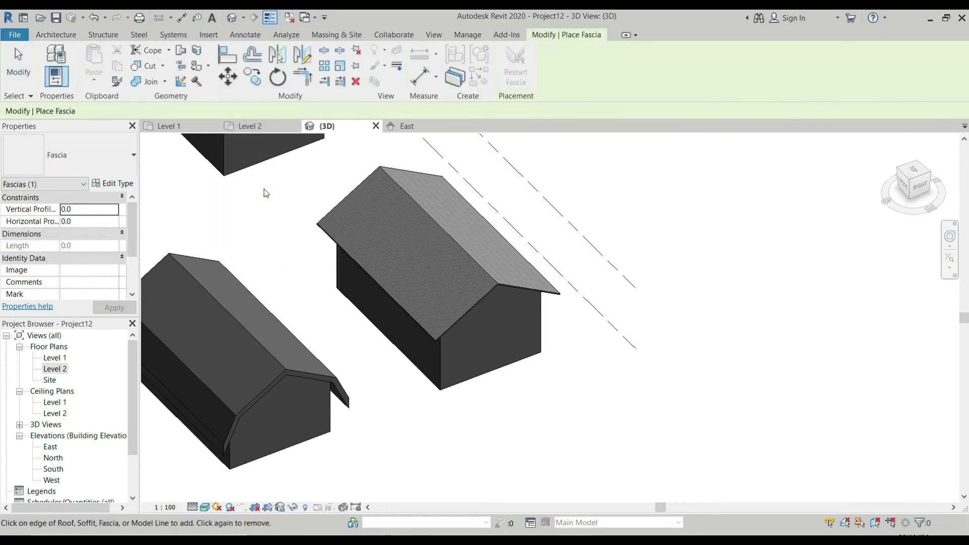
pyautogui.click(115, 157)
pyautogui.click(115, 157)
pyautogui.scroll(6, 430, 328)
pyautogui.scroll(5, 486, 362)
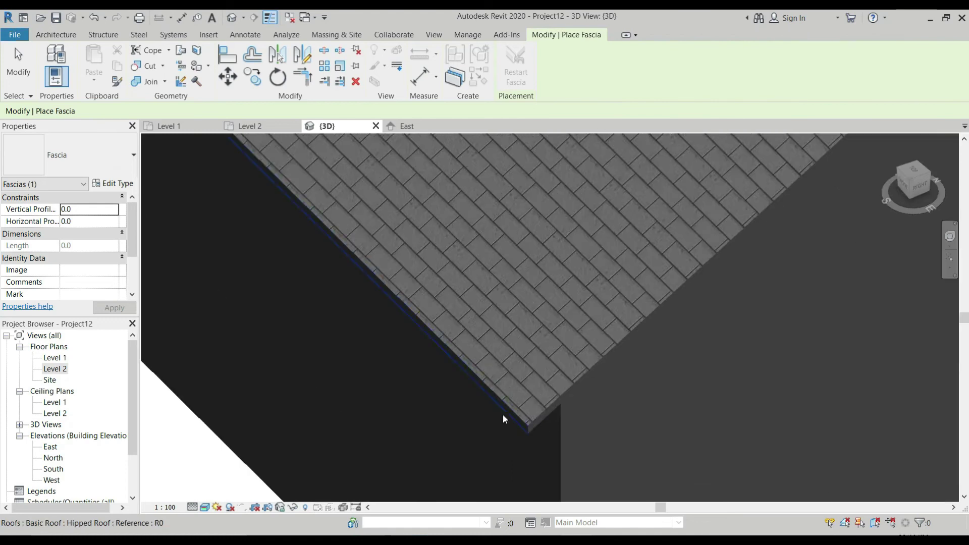
pyautogui.click(531, 417)
pyautogui.scroll(-8, 298, 281)
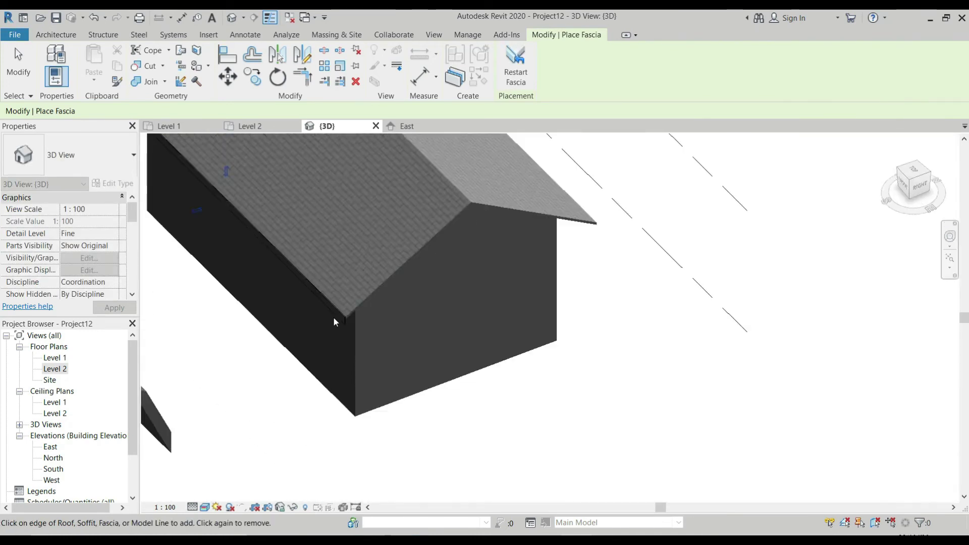
# - Place a fascia along the rear eave edge of the gable roof and finish placing fascias
pyautogui.scroll(-4, 334, 321)
pyautogui.keyDown('shift'); pyautogui.moveTo(334, 321); pyautogui.dragTo(237, 279, button='middle'); pyautogui.keyUp('shift')
pyautogui.scroll(10, 221, 376)
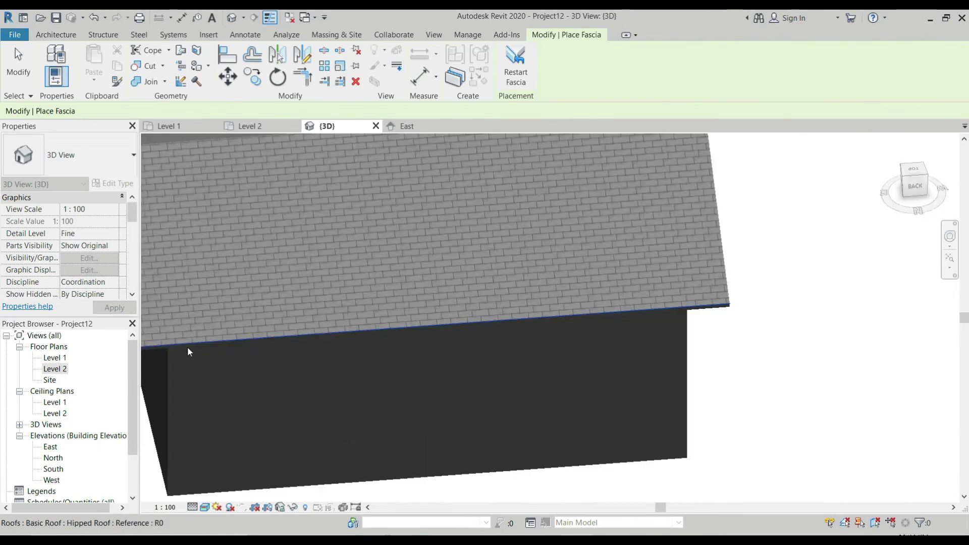
pyautogui.click(221, 335)
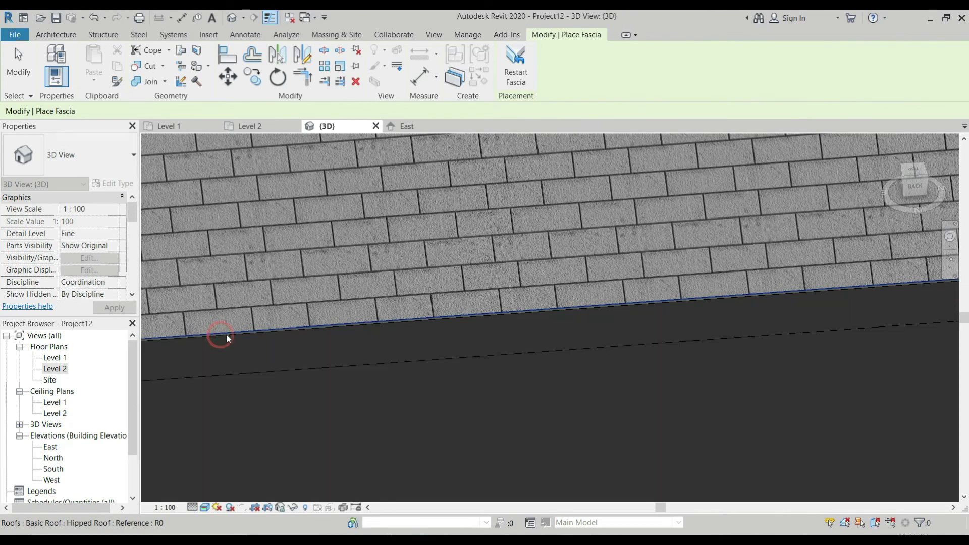
pyautogui.scroll(-10, 666, 303)
pyautogui.keyDown('shift'); pyautogui.moveTo(446, 335); pyautogui.dragTo(691, 335, button='middle'); pyautogui.keyUp('shift')
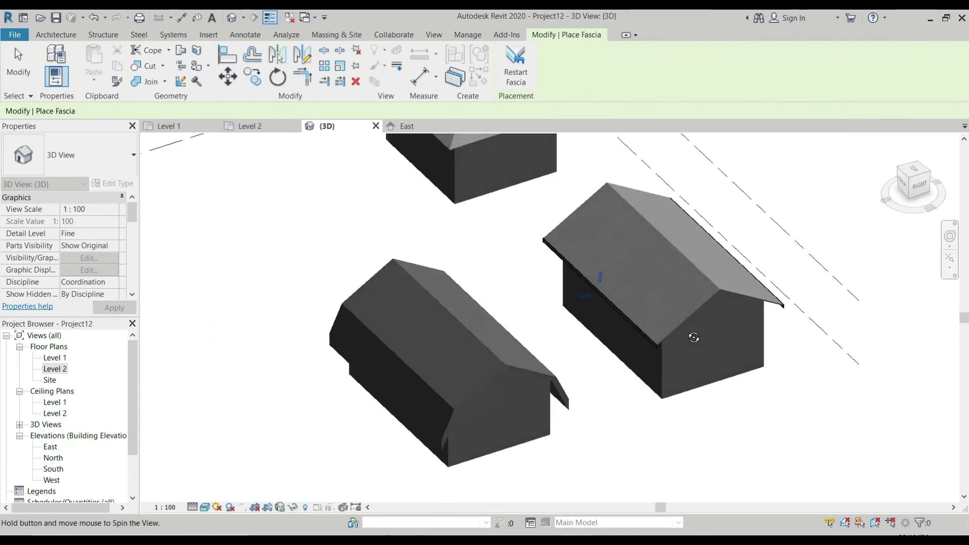
pyautogui.scroll(8, 660, 343)
pyautogui.press('Escape')
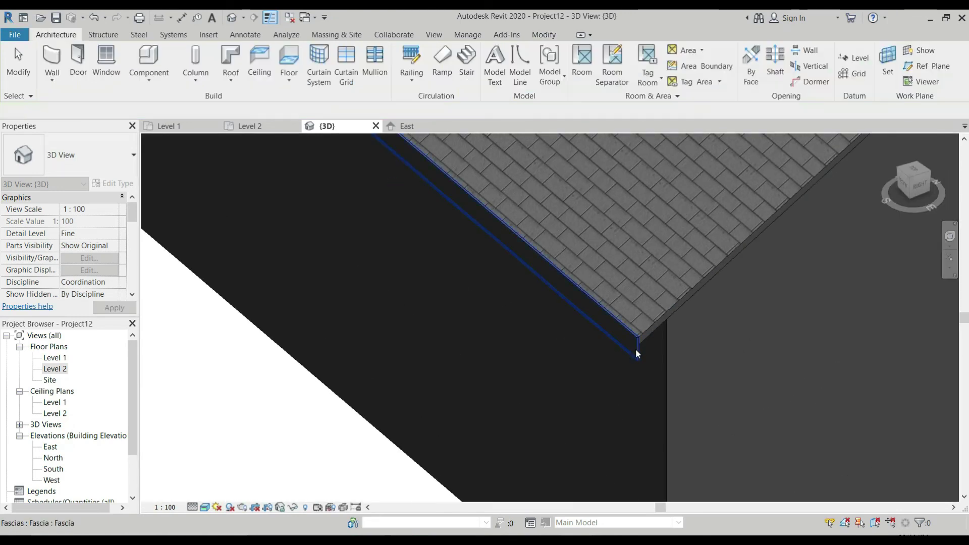
# - Set the gable roof fascia type's profile to M_Fascia-Flat : 19 x 140mm
pyautogui.click(636, 348)
pyautogui.click(121, 185)
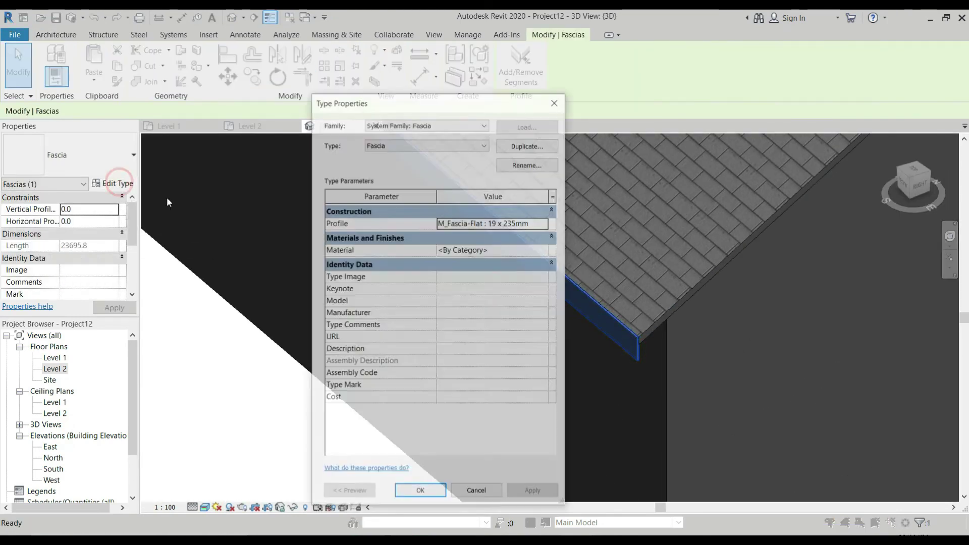
pyautogui.click(544, 224)
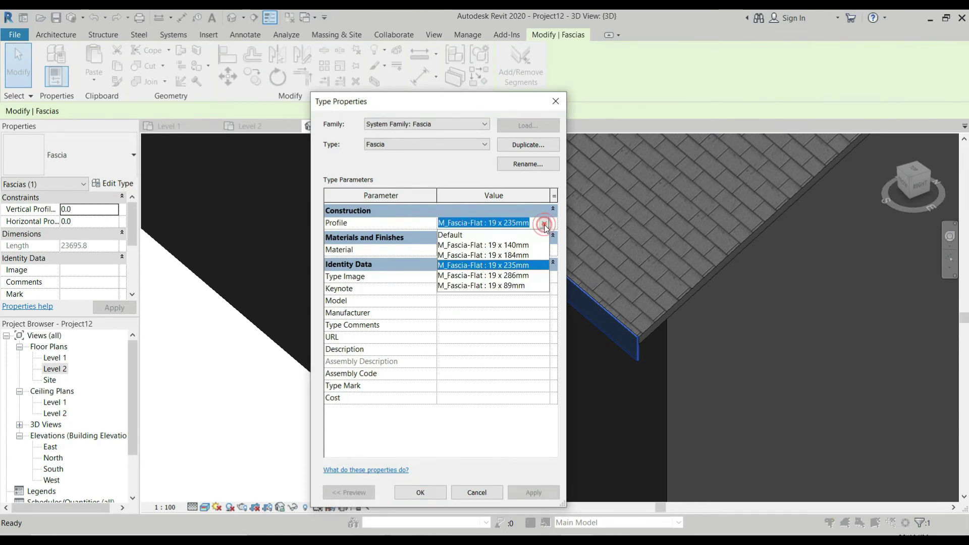
pyautogui.click(520, 246)
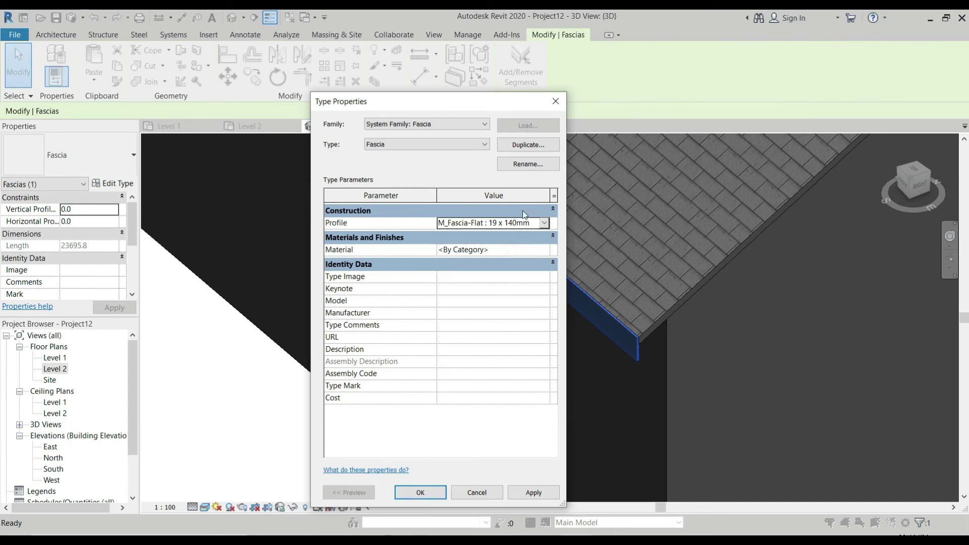
# - Assign the Plywood, Sheathing material to the fascia type and apply the type changes
pyautogui.click(545, 249)
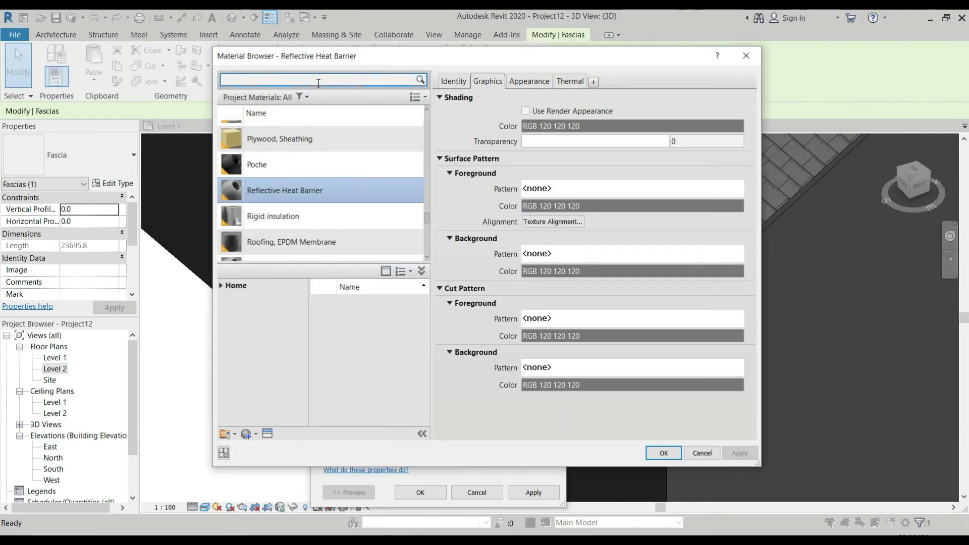
pyautogui.scroll(1, 325, 131)
pyautogui.click(323, 160)
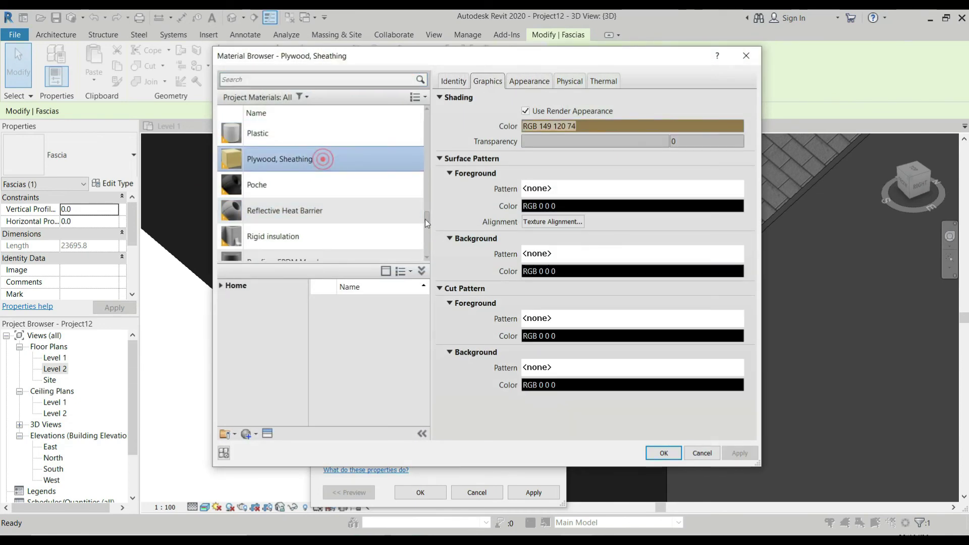
pyautogui.click(662, 453)
pyautogui.click(421, 493)
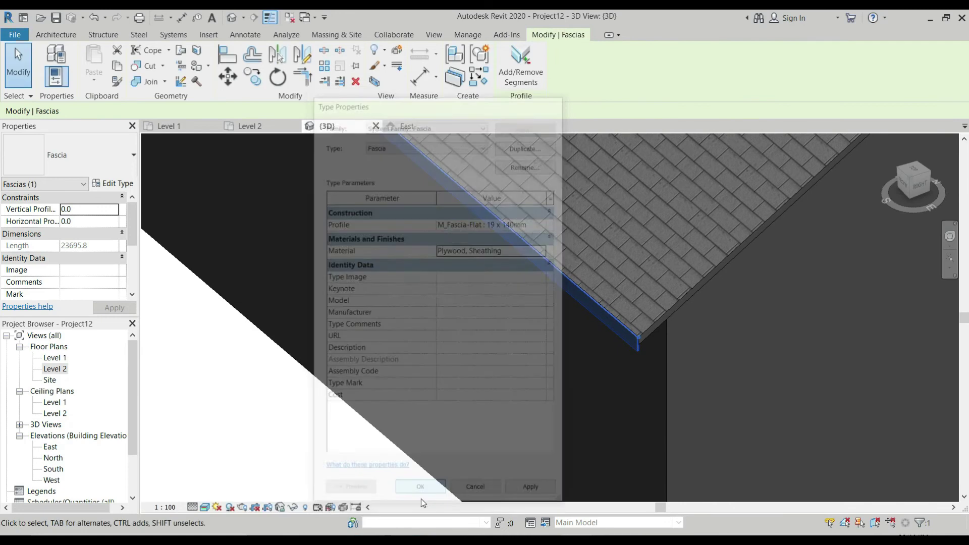
pyautogui.scroll(4, 534, 325)
pyautogui.scroll(-1, 448, 337)
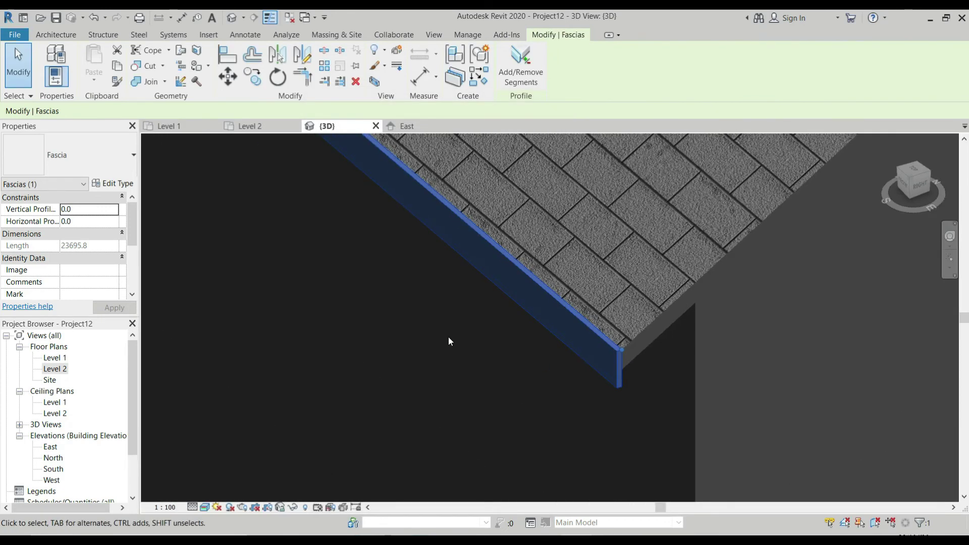
pyautogui.press('Escape')
# - Use Match Type to apply the front eave fascia's type to the fascia on the gable roof's rear eave
pyautogui.press('m')
pyautogui.press('a')
pyautogui.click(527, 356)
pyautogui.scroll(-3, 458, 376)
pyautogui.scroll(2, 482, 268)
pyautogui.scroll(3, 477, 303)
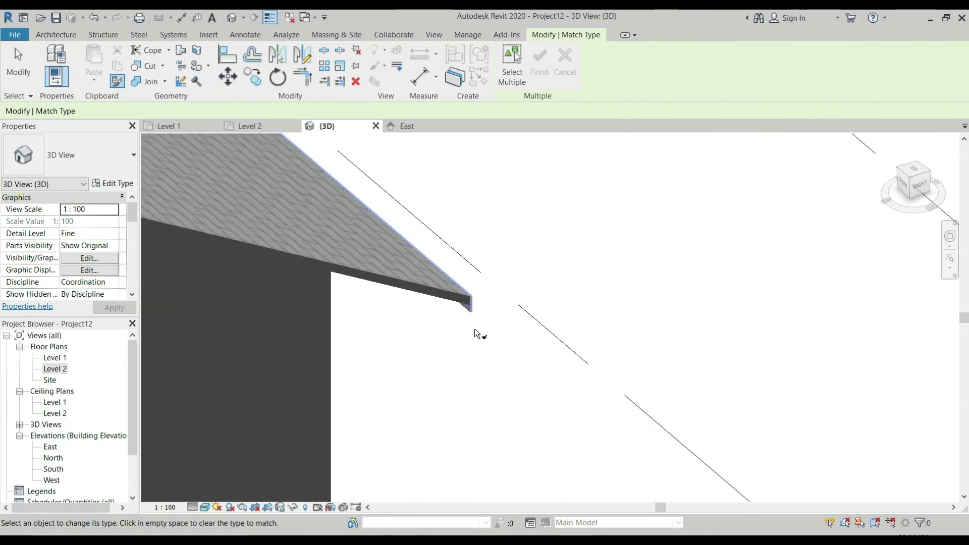
pyautogui.scroll(1, 539, 294)
pyautogui.click(539, 294)
pyautogui.scroll(-5, 541, 295)
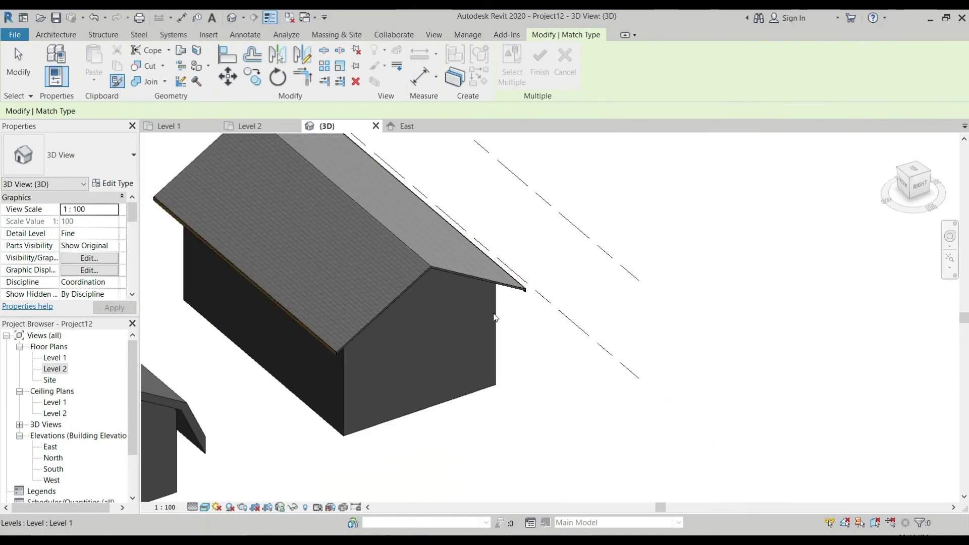
pyautogui.press('Escape')
# - Place a Roof: Gutter along the fascia on the gable roof's front eave
pyautogui.keyDown('shift'); pyautogui.moveTo(316, 362); pyautogui.dragTo(320, 294, button='middle'); pyautogui.keyUp('shift')
pyautogui.scroll(2, 319, 293)
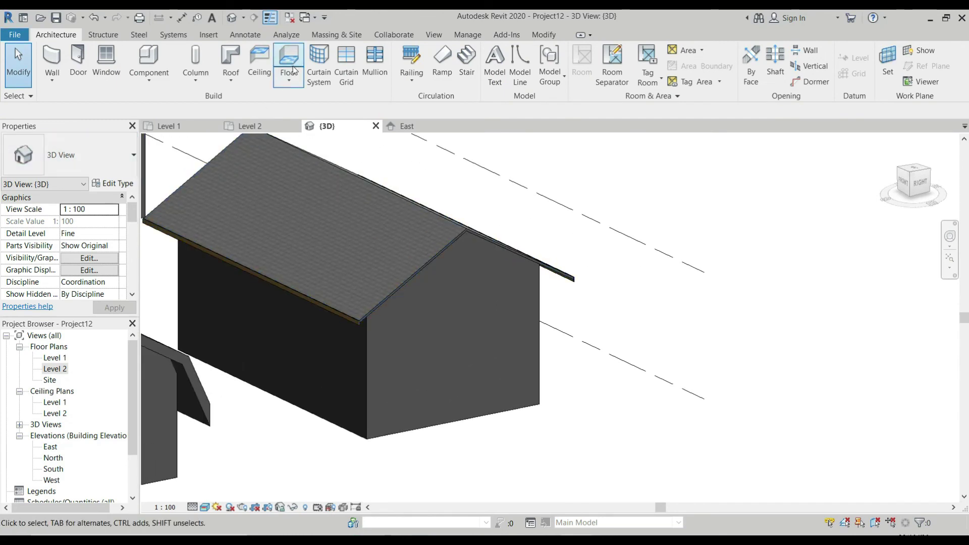
pyautogui.click(289, 80)
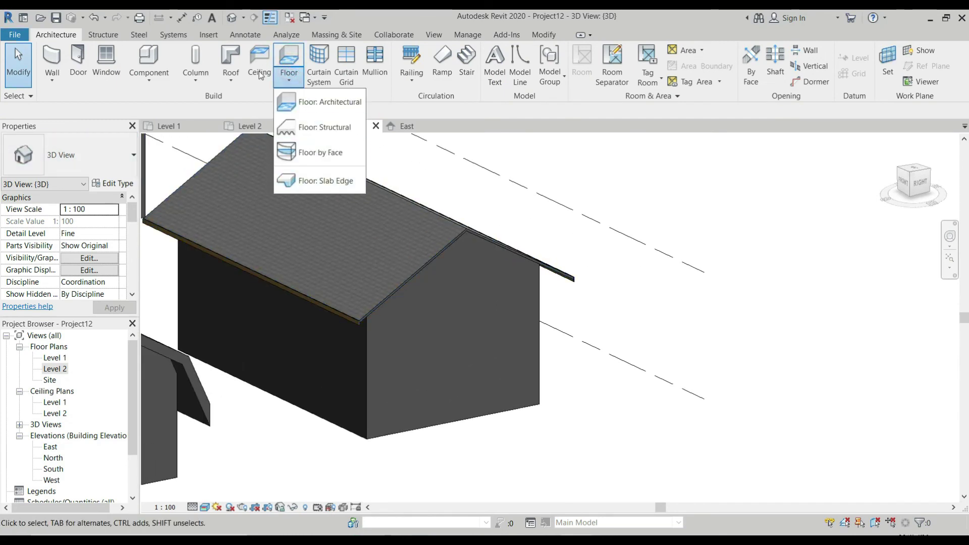
pyautogui.click(232, 76)
pyautogui.click(230, 80)
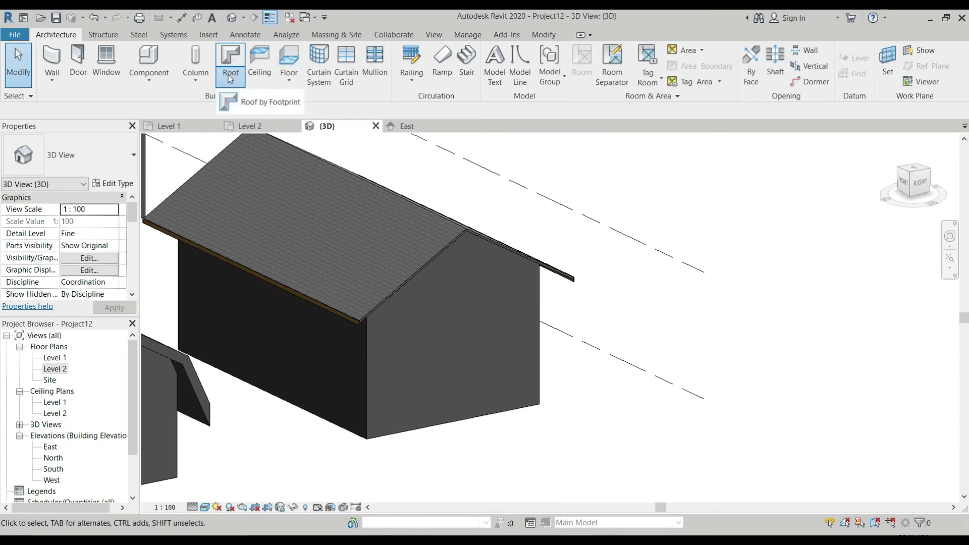
pyautogui.click(230, 80)
pyautogui.click(234, 86)
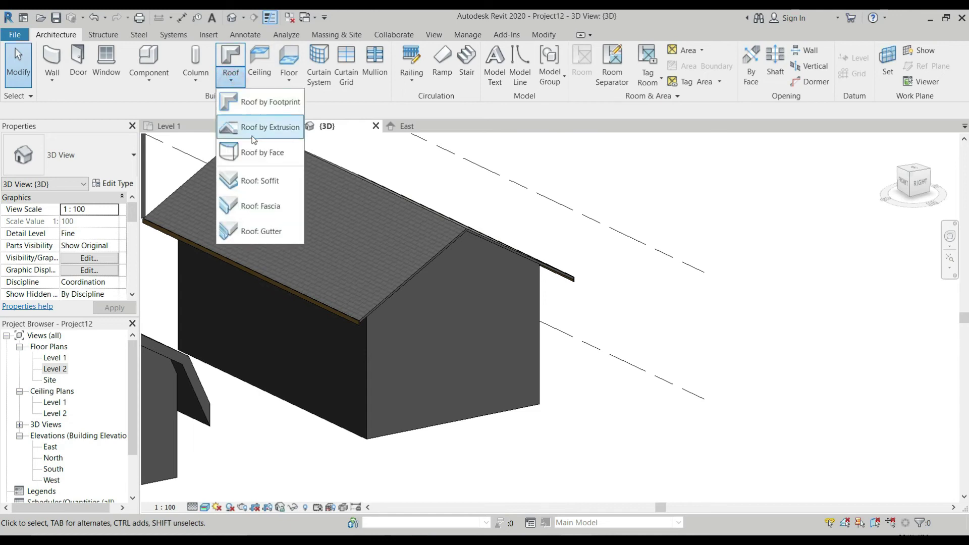
pyautogui.click(272, 228)
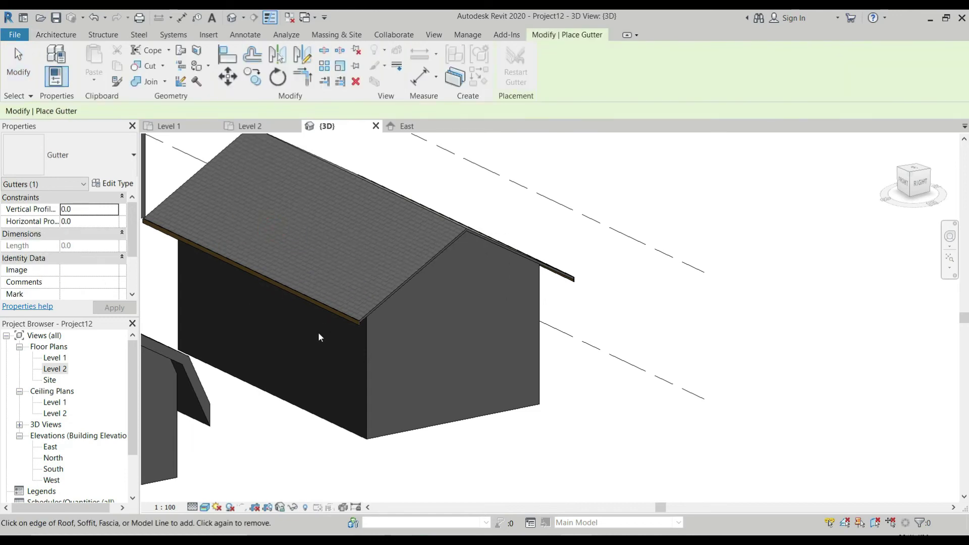
pyautogui.scroll(6, 319, 337)
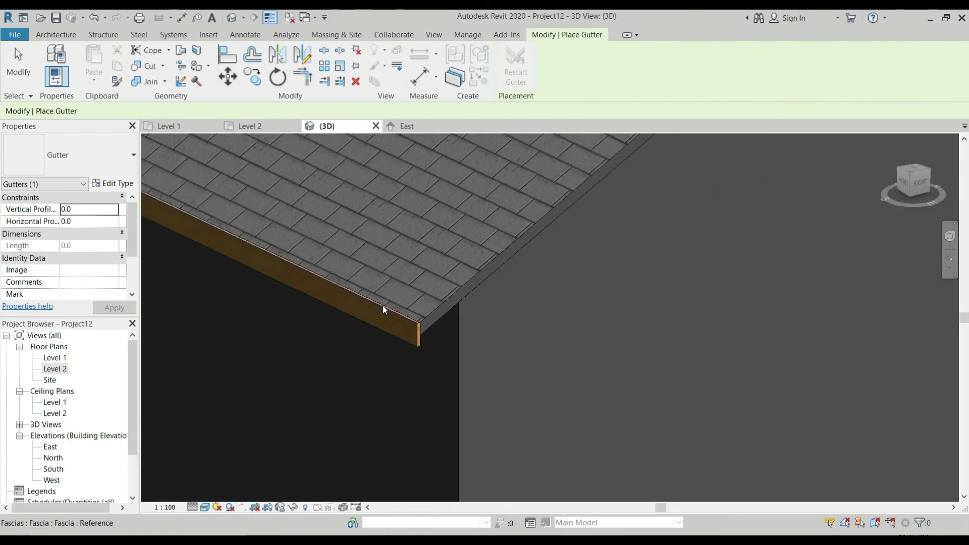
pyautogui.click(383, 305)
pyautogui.scroll(2, 400, 345)
# - Add a gutter along the fascia on the gable roof's rear eave and finish placing gutters
pyautogui.scroll(-8, 376, 346)
pyautogui.keyDown('shift'); pyautogui.moveTo(327, 313); pyautogui.dragTo(198, 364, button='middle'); pyautogui.keyUp('shift')
pyautogui.scroll(8, 266, 362)
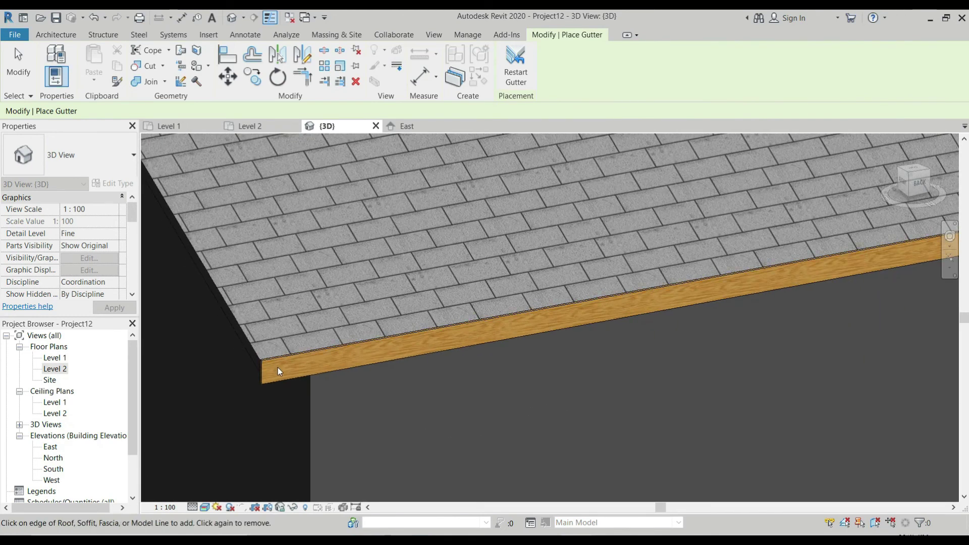
pyautogui.click(275, 362)
pyautogui.scroll(-10, 534, 386)
pyautogui.press('Escape')
# - Check the profile options and material setting in the front gutter's type properties
pyautogui.keyDown('shift'); pyautogui.moveTo(453, 354); pyautogui.dragTo(592, 356, button='middle'); pyautogui.keyUp('shift')
pyautogui.scroll(8, 593, 357)
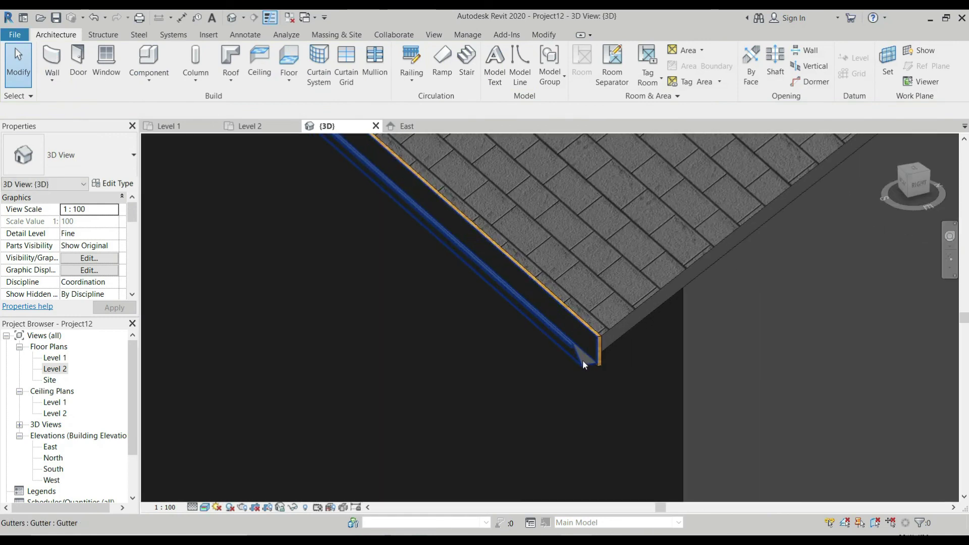
pyautogui.click(582, 363)
pyautogui.click(113, 183)
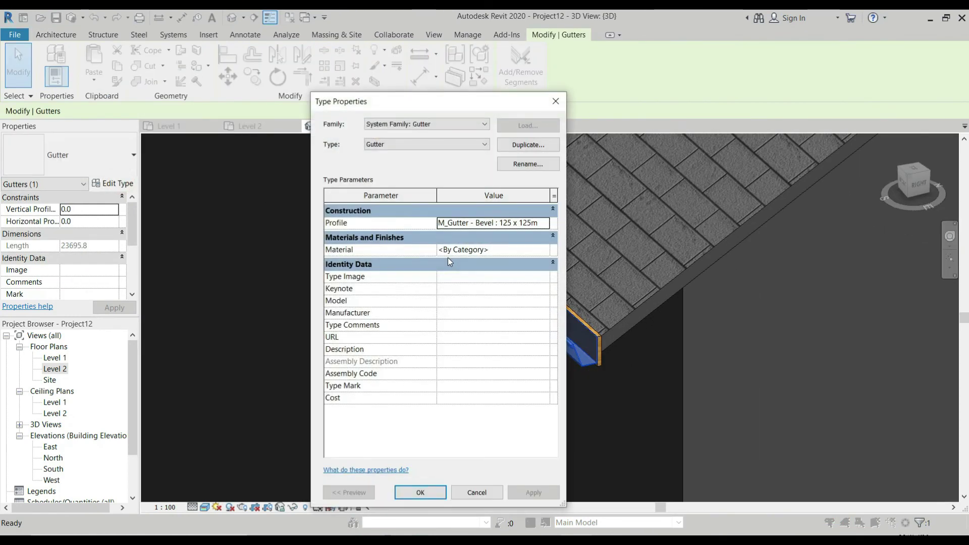
pyautogui.click(544, 224)
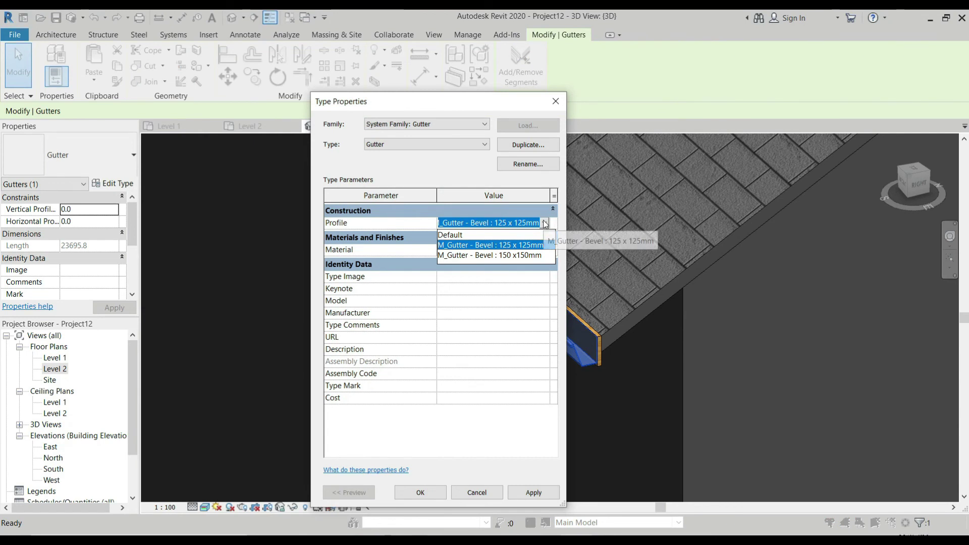
pyautogui.click(543, 222)
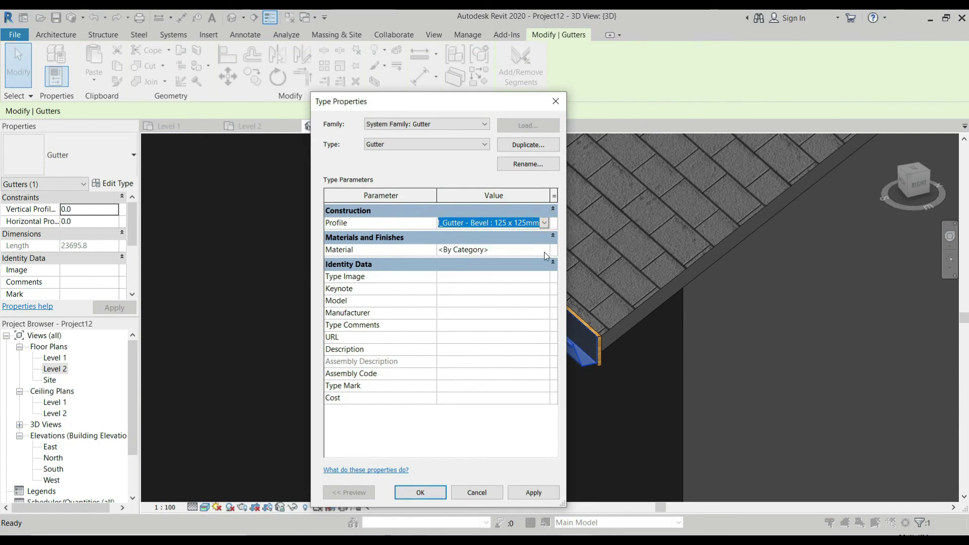
pyautogui.click(427, 495)
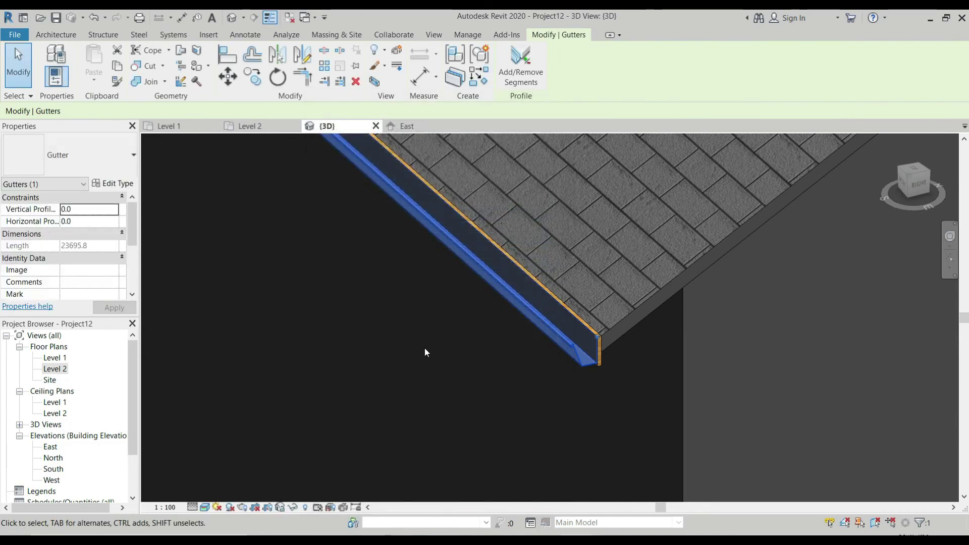
pyautogui.scroll(-2, 424, 343)
pyautogui.click(411, 319)
# - Start a Roof: Soffit on Level 2 and open the Level 2 floor plan for its boundary sketch
pyautogui.scroll(-2, 410, 319)
pyautogui.scroll(-2, 410, 320)
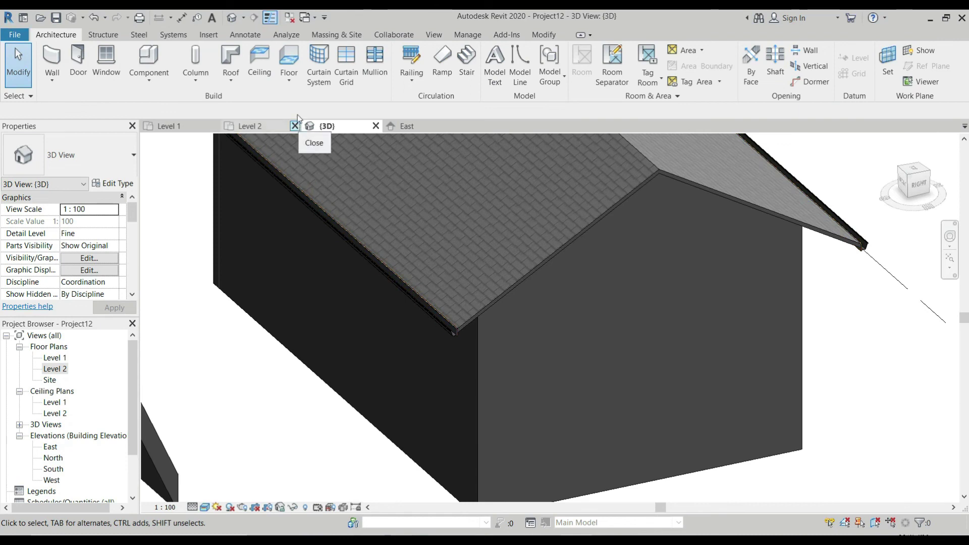
pyautogui.click(285, 83)
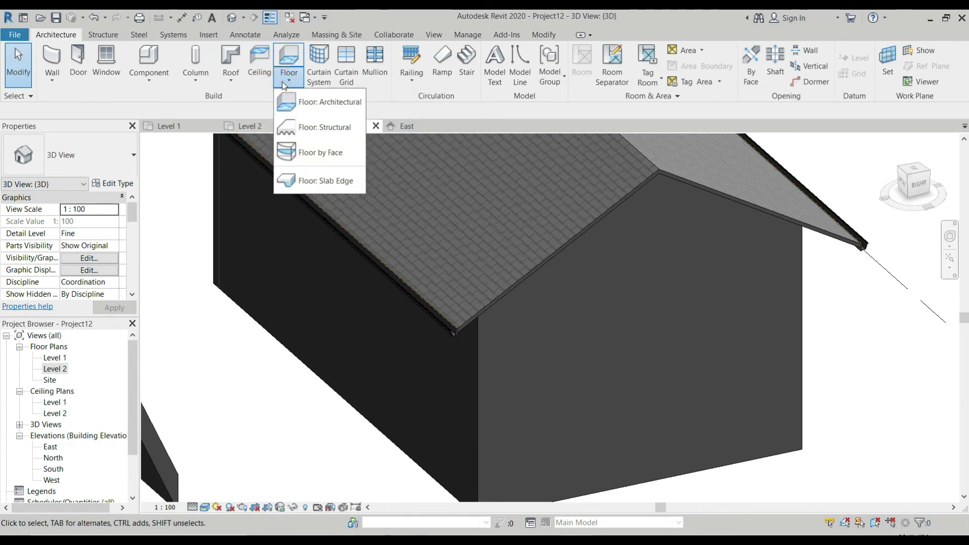
pyautogui.click(231, 79)
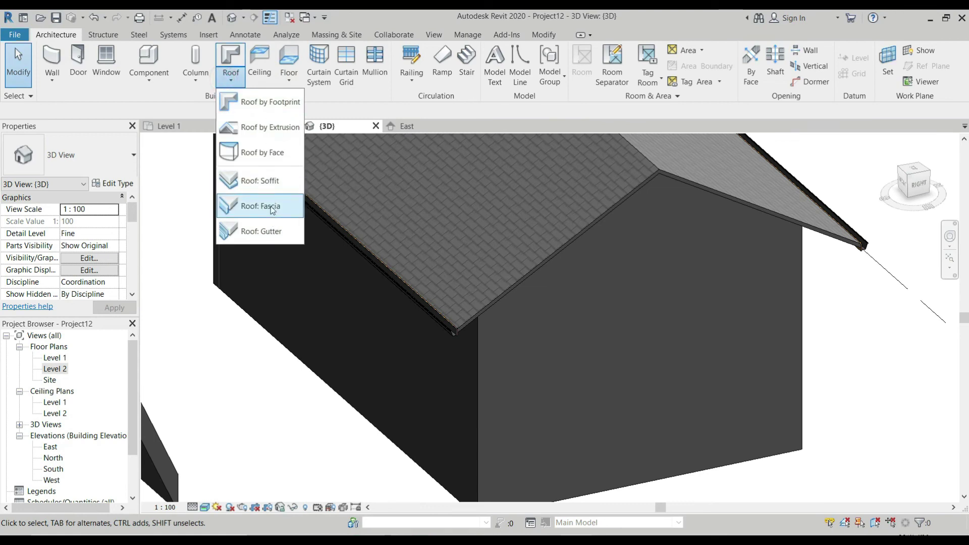
pyautogui.click(272, 181)
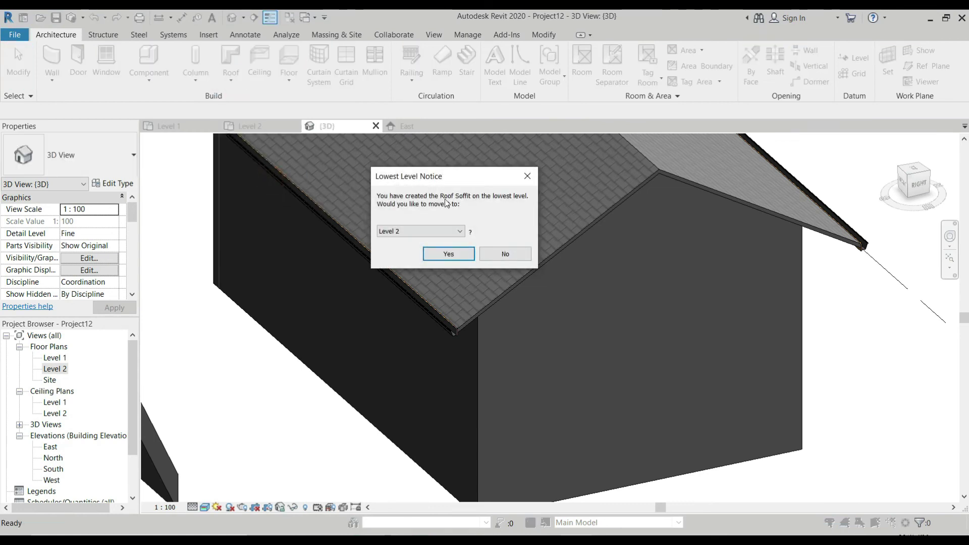
pyautogui.click(458, 254)
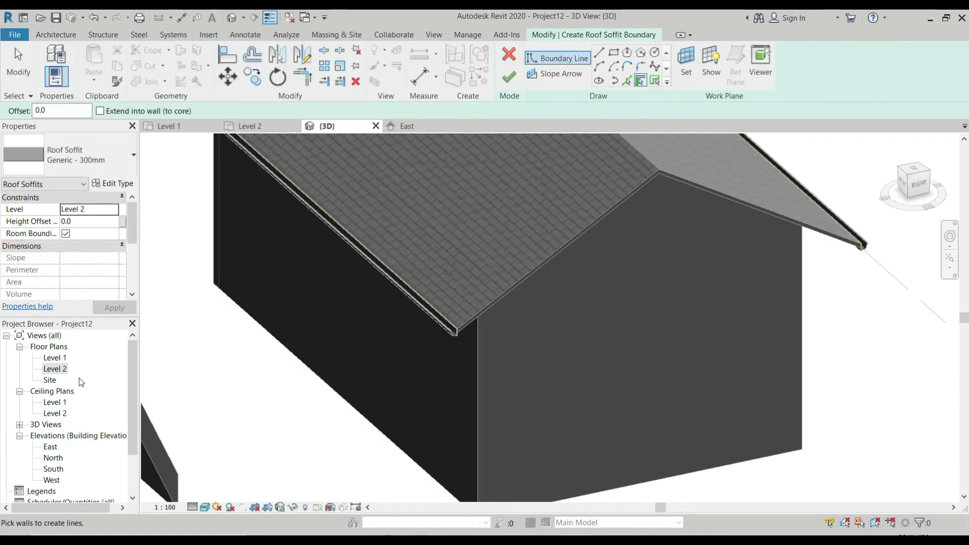
pyautogui.doubleClick(54, 370)
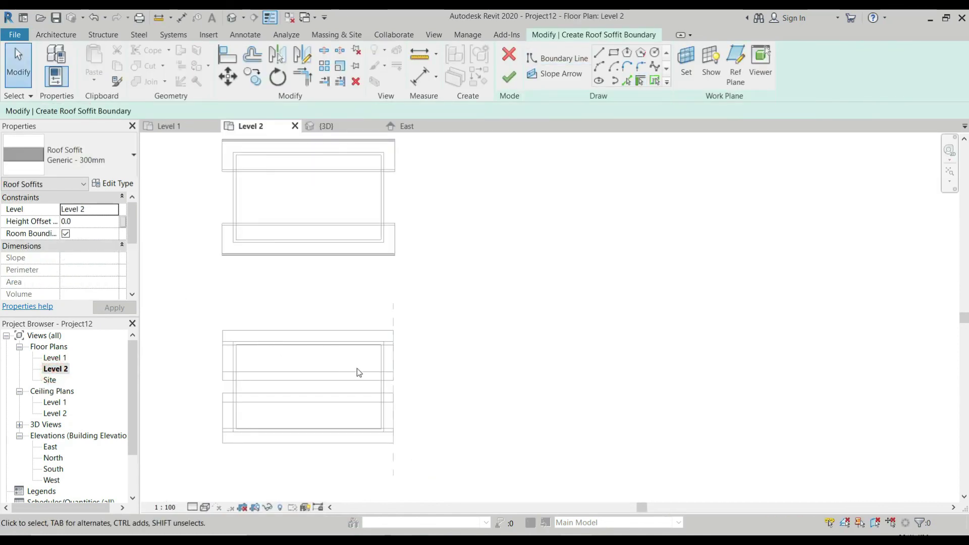
# - Sketch a rectangular soffit boundary along the gable roof's north eave, from the fascia's inner edge to the outer wall face
pyautogui.scroll(-2, 359, 372)
pyautogui.scroll(6, 365, 363)
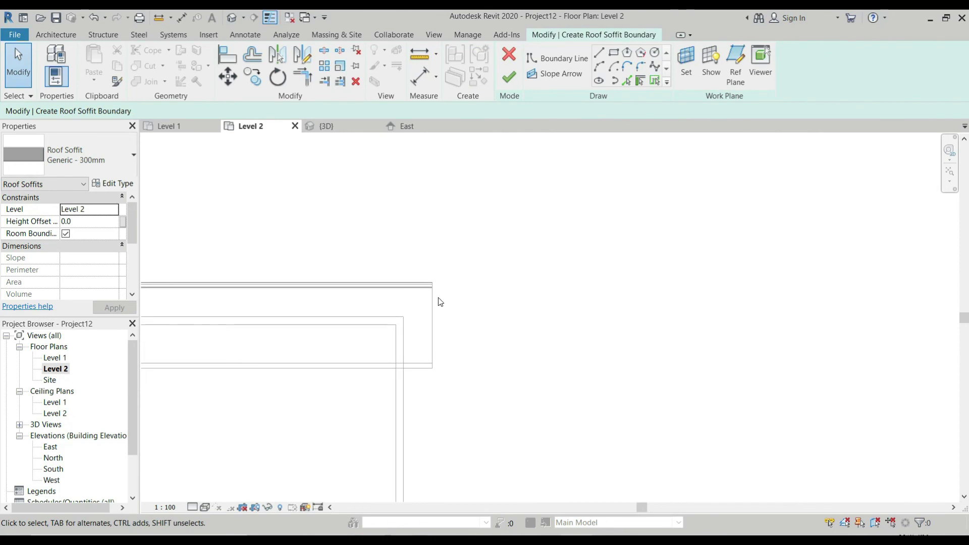
pyautogui.scroll(-3, 457, 171)
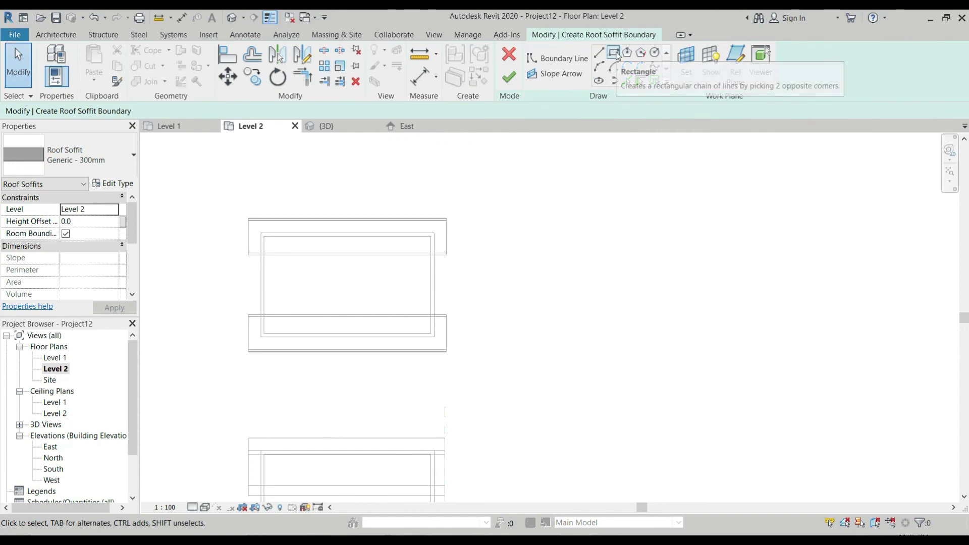
pyautogui.click(617, 53)
pyautogui.scroll(5, 249, 217)
pyautogui.scroll(4, 248, 209)
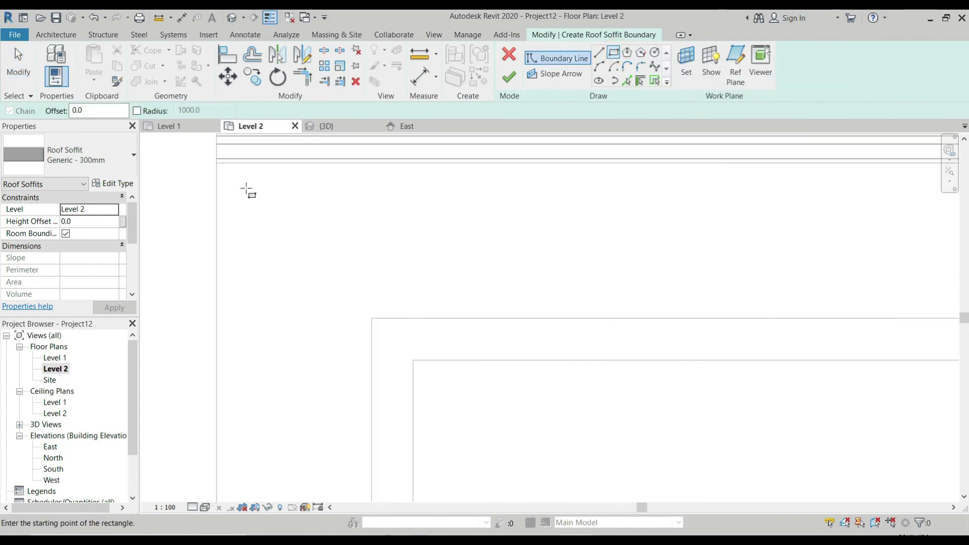
pyautogui.scroll(-2, 302, 228)
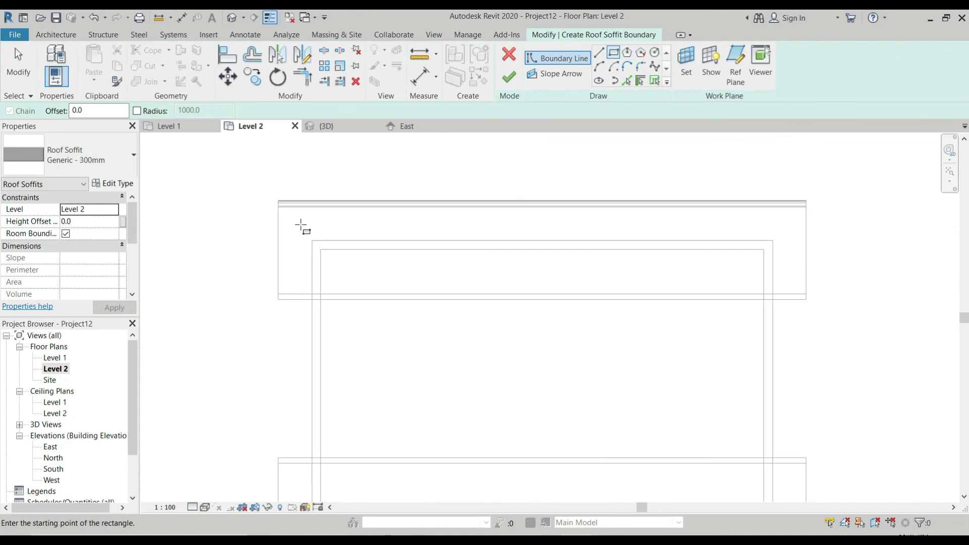
pyautogui.scroll(4, 822, 222)
pyautogui.scroll(2, 783, 232)
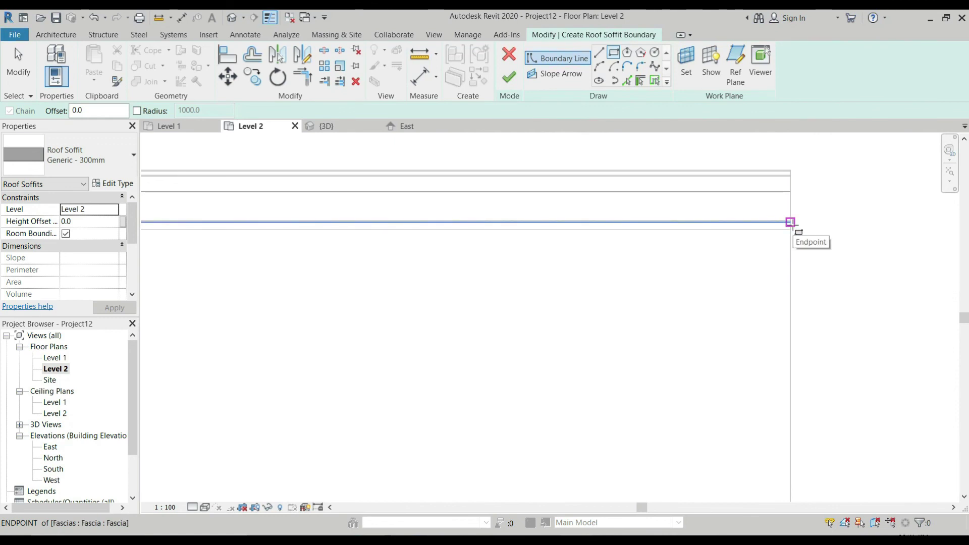
pyautogui.scroll(-2, 793, 223)
pyautogui.scroll(2, 813, 225)
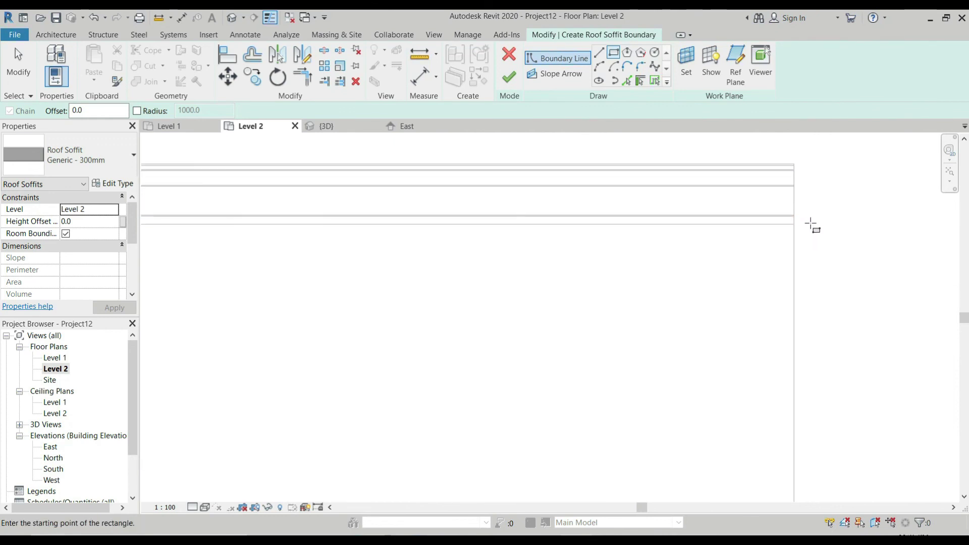
pyautogui.click(793, 227)
pyautogui.scroll(-3, 768, 223)
pyautogui.scroll(3, 338, 226)
pyautogui.scroll(2, 339, 225)
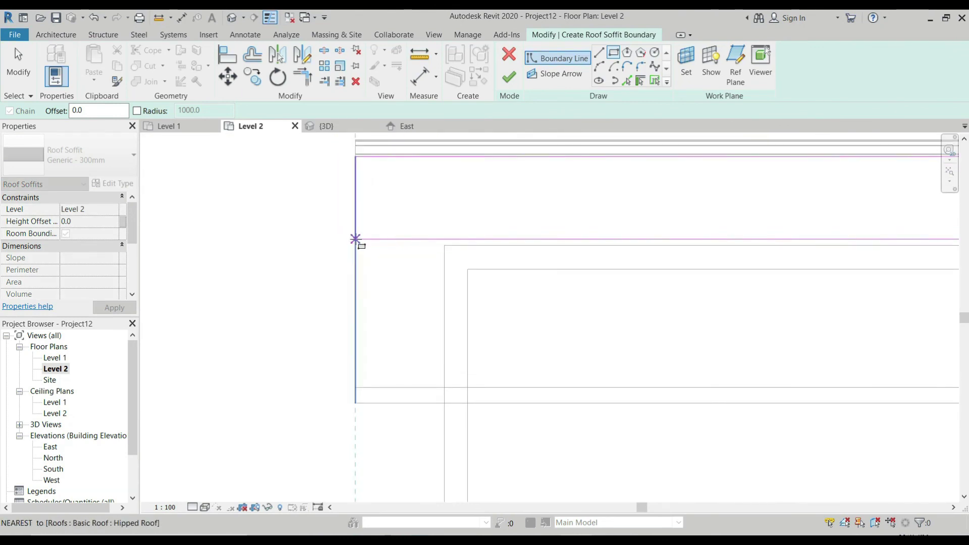
pyautogui.click(356, 246)
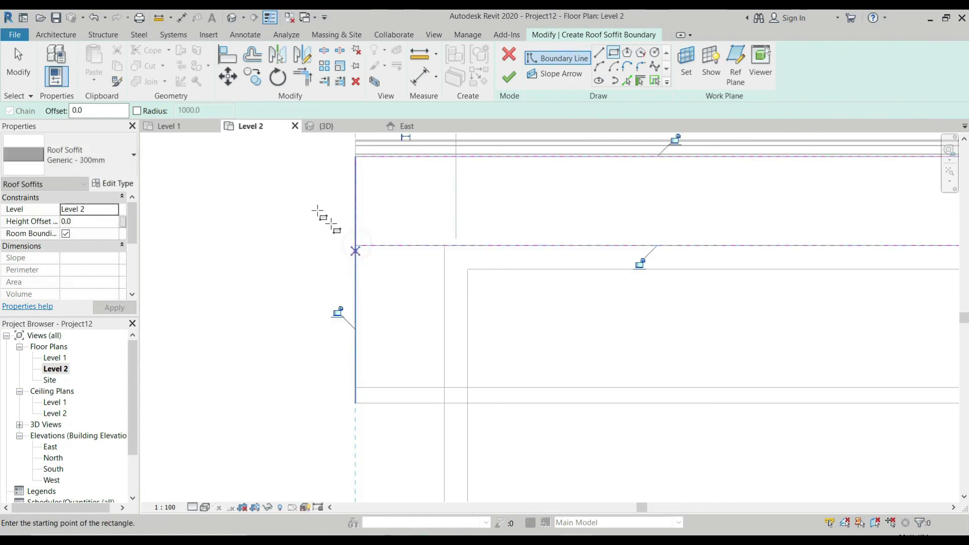
# - Sketch a second soffit rectangle 750 mm deep along the gable roof's south eave, between the fascia and the outer wall face
pyautogui.scroll(-4, 518, 373)
pyautogui.scroll(5, 428, 231)
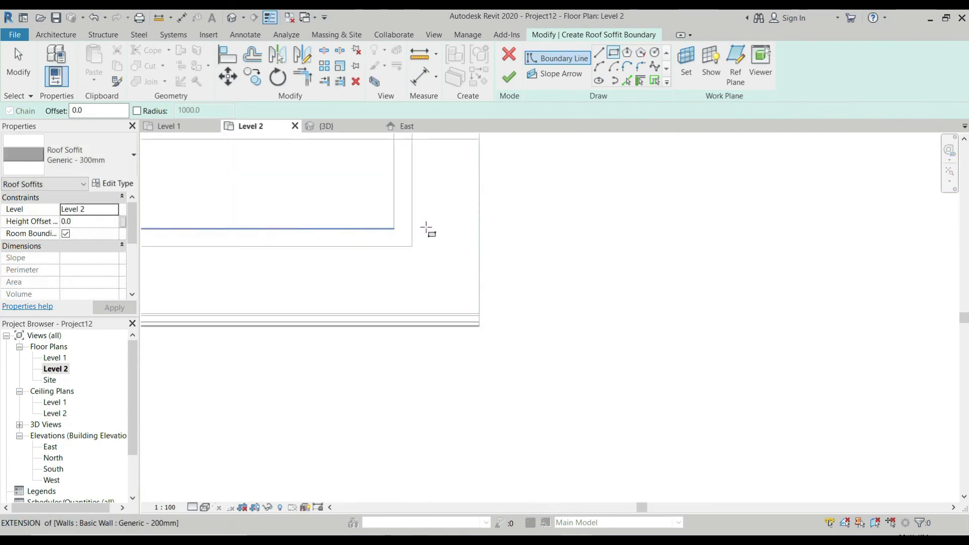
pyautogui.click(539, 406)
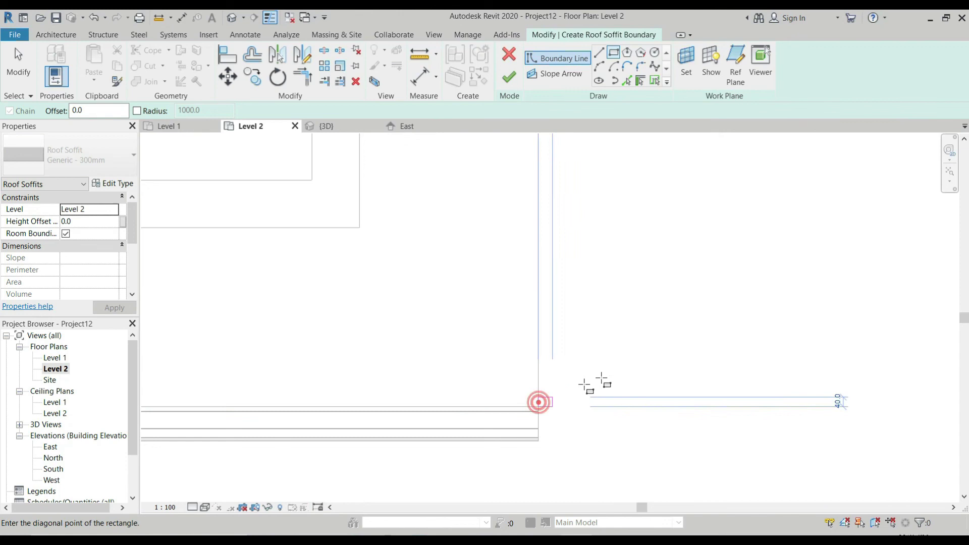
pyautogui.scroll(-3, 622, 372)
pyautogui.scroll(4, 232, 327)
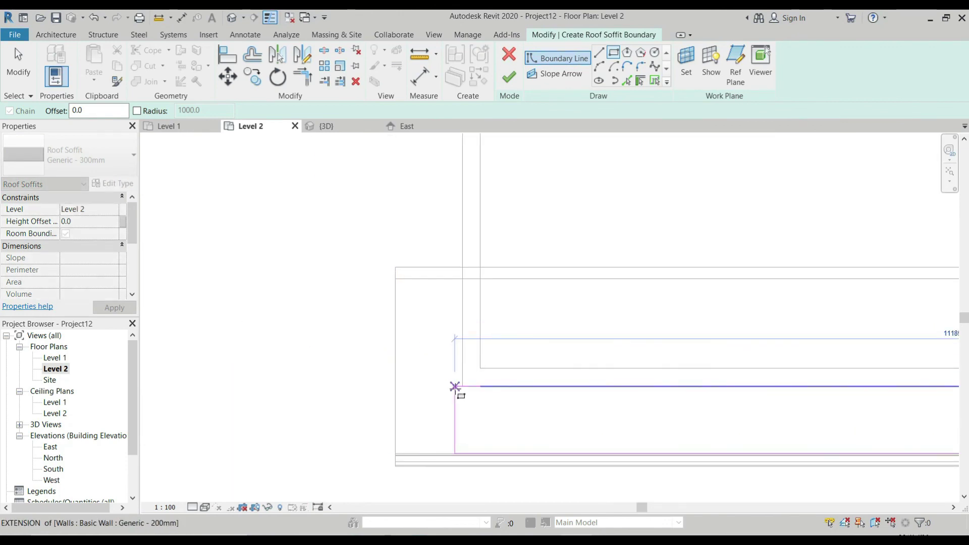
pyautogui.click(396, 389)
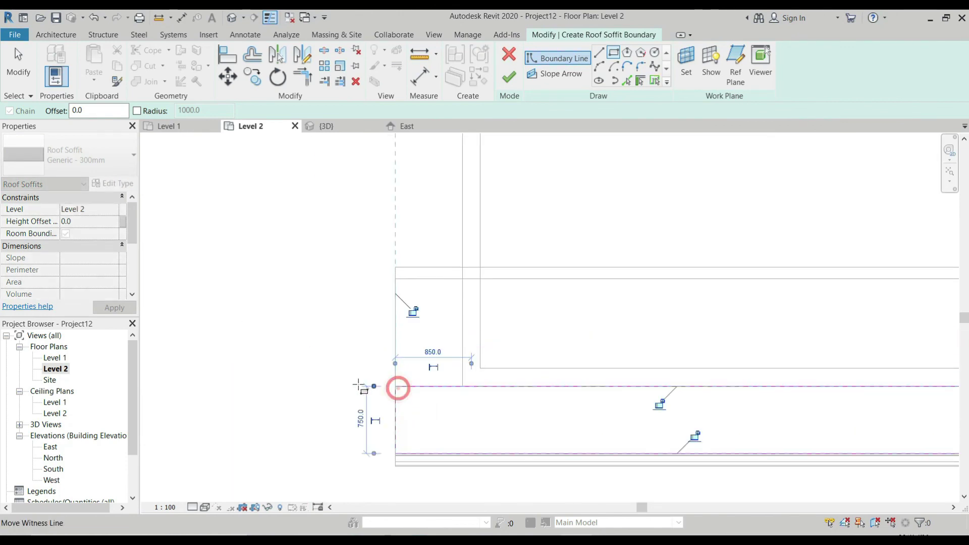
# - Try to sketch a 750 mm wide soffit rectangle up the west gable overhang, starting from the south eave's boundary
pyautogui.scroll(-3, 353, 348)
pyautogui.scroll(2, 425, 323)
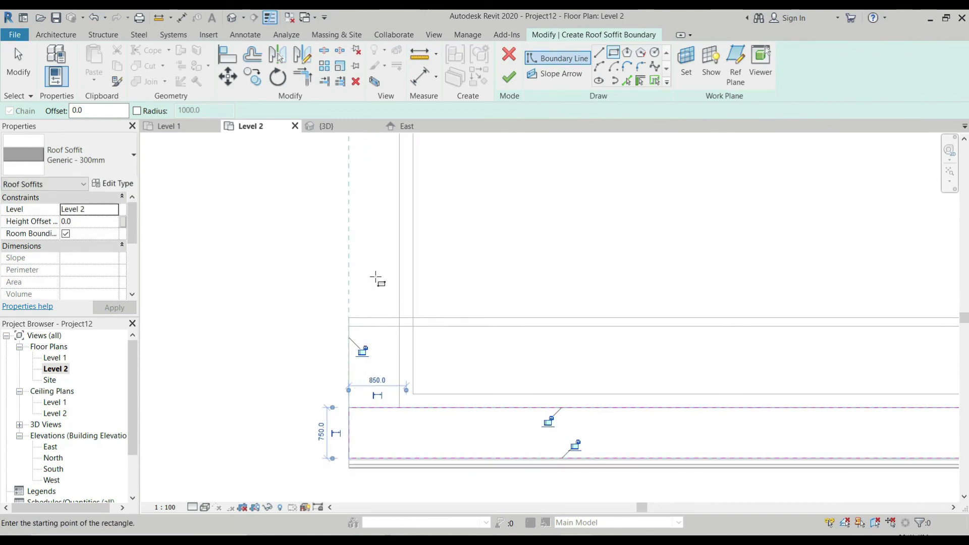
pyautogui.click(349, 407)
pyautogui.scroll(-4, 401, 372)
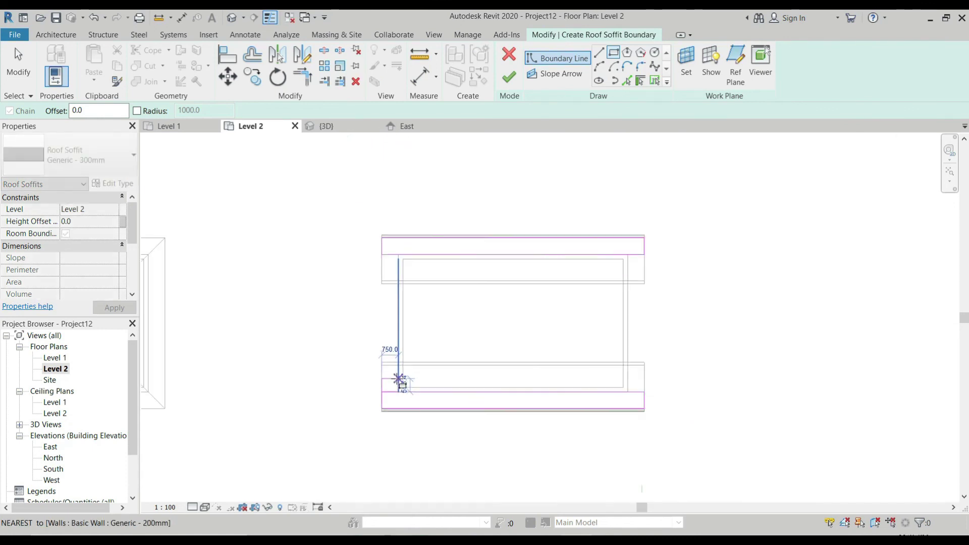
pyautogui.click(398, 329)
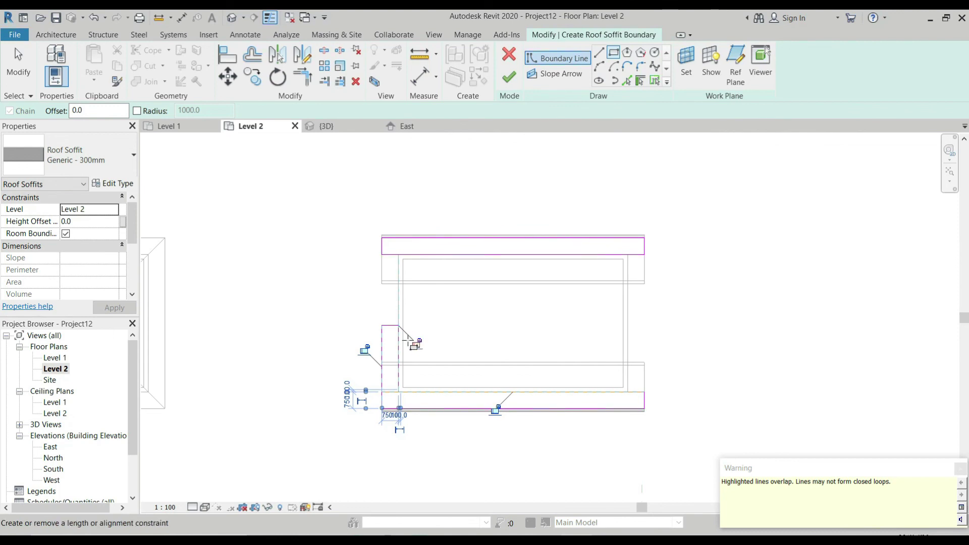
pyautogui.scroll(3, 411, 340)
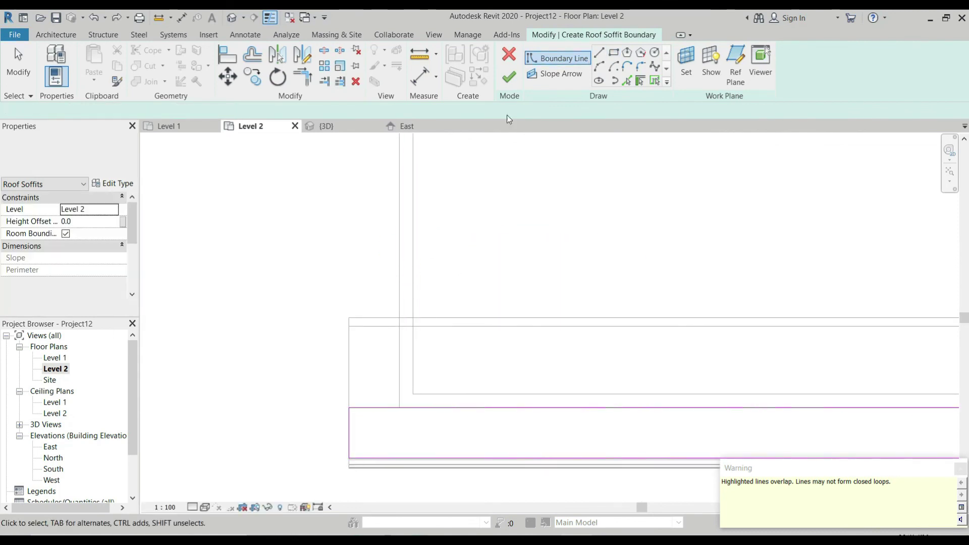
# - Finish the soffit boundary sketch and inspect the soffits under the gable roof's eaves in the 3D view
pyautogui.click(508, 76)
pyautogui.scroll(-2, 449, 163)
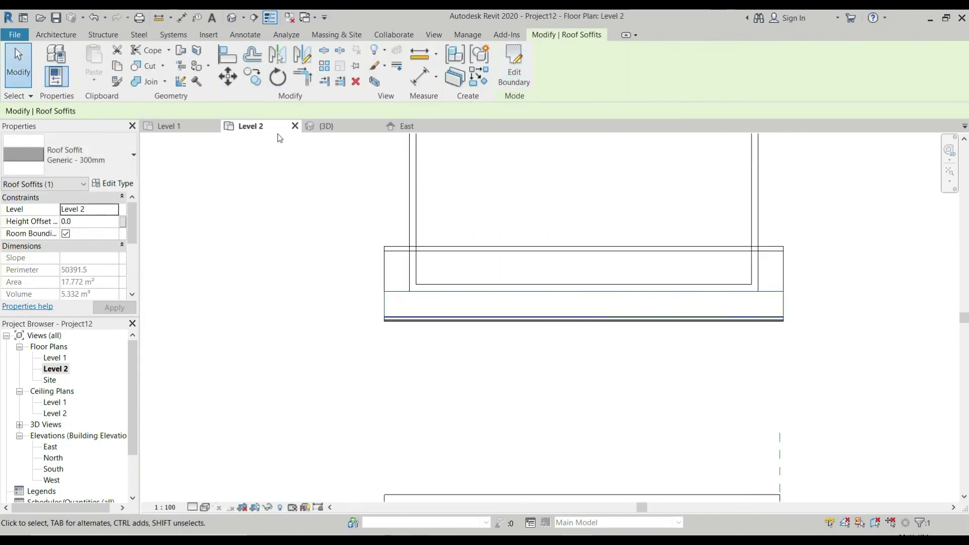
pyautogui.click(333, 126)
pyautogui.scroll(3, 444, 260)
pyautogui.keyDown('shift'); pyautogui.moveTo(432, 256); pyautogui.dragTo(401, 254, button='middle'); pyautogui.keyUp('shift')
pyautogui.scroll(-8, 403, 255)
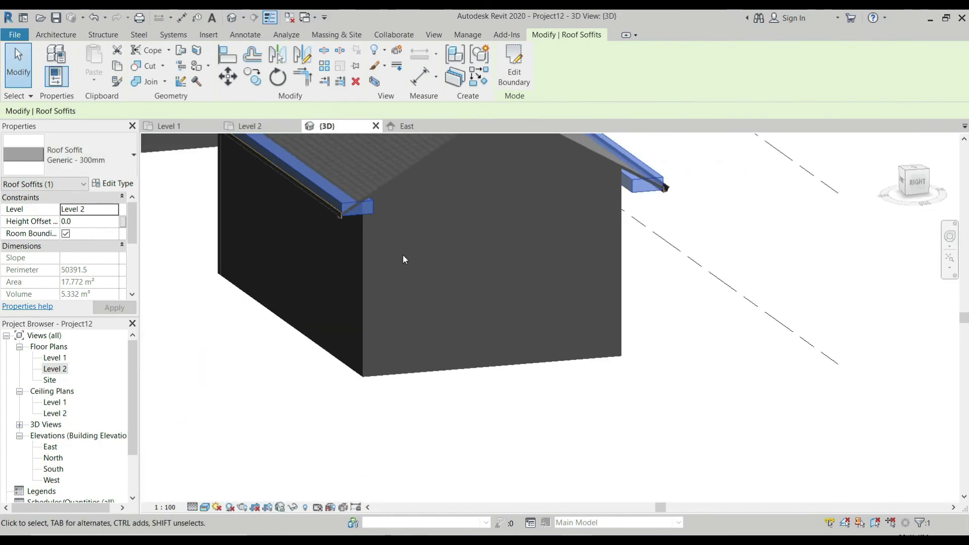
pyautogui.scroll(1, 619, 182)
pyautogui.scroll(3, 349, 213)
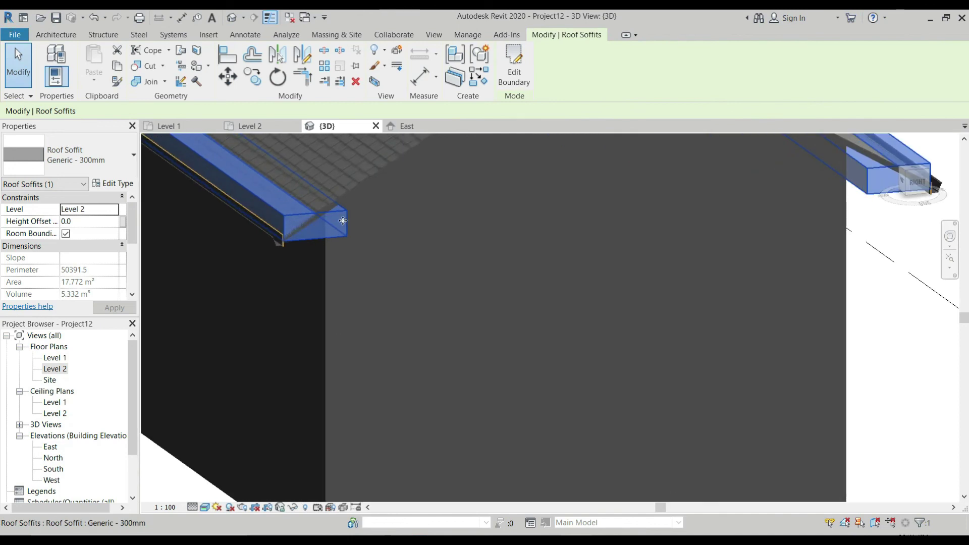
# - Duplicate the selected roof soffit's Generic - 300mm type under the name Soffit 1
pyautogui.press('Escape')
pyautogui.click(343, 213)
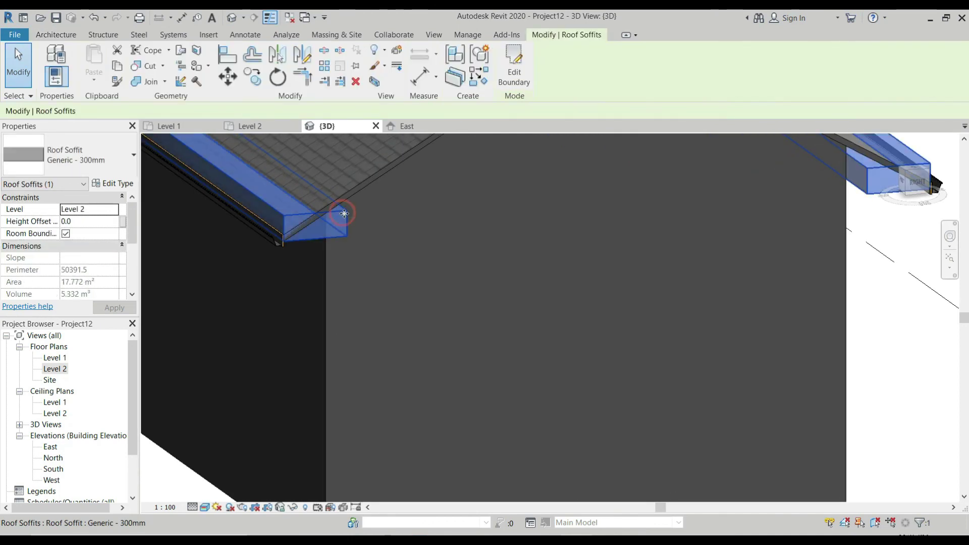
pyautogui.click(113, 184)
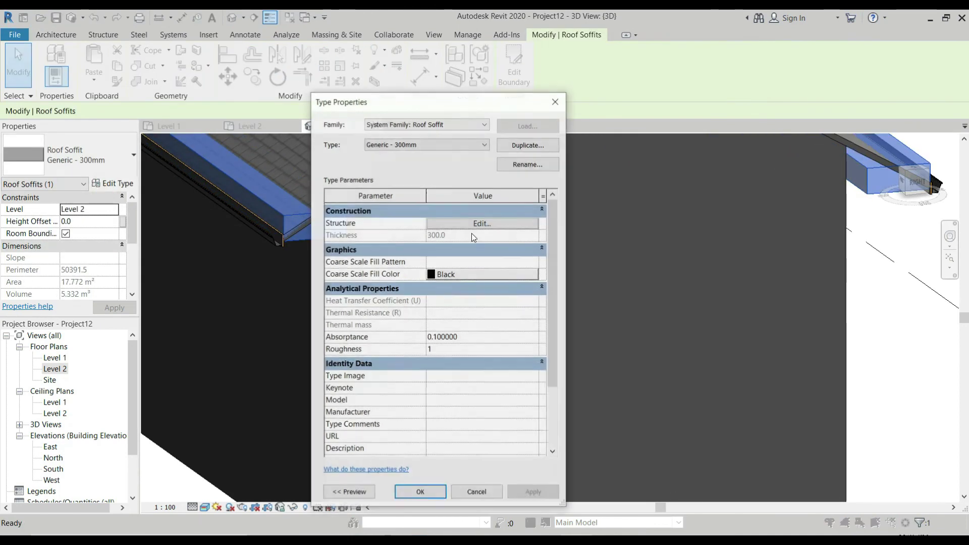
pyautogui.click(527, 145)
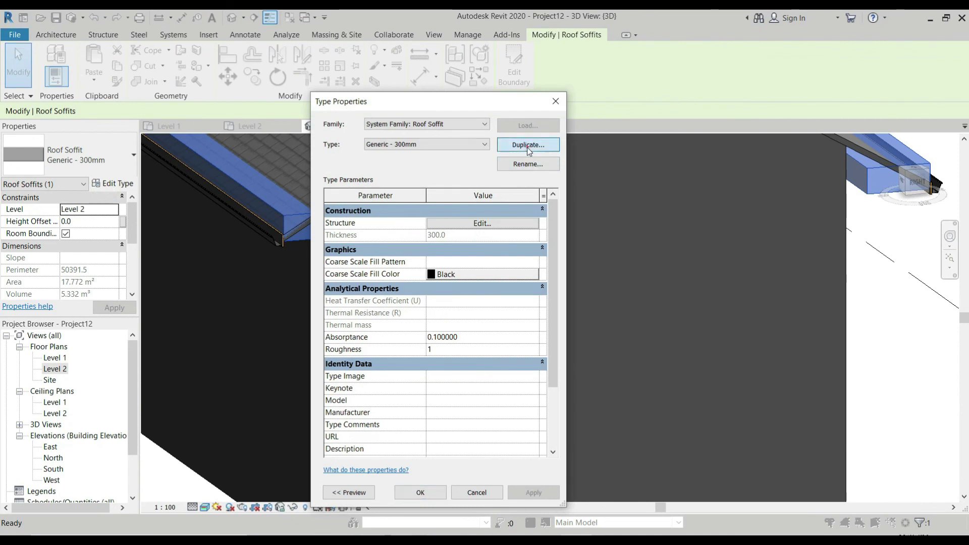
pyautogui.write('Soffit 1')
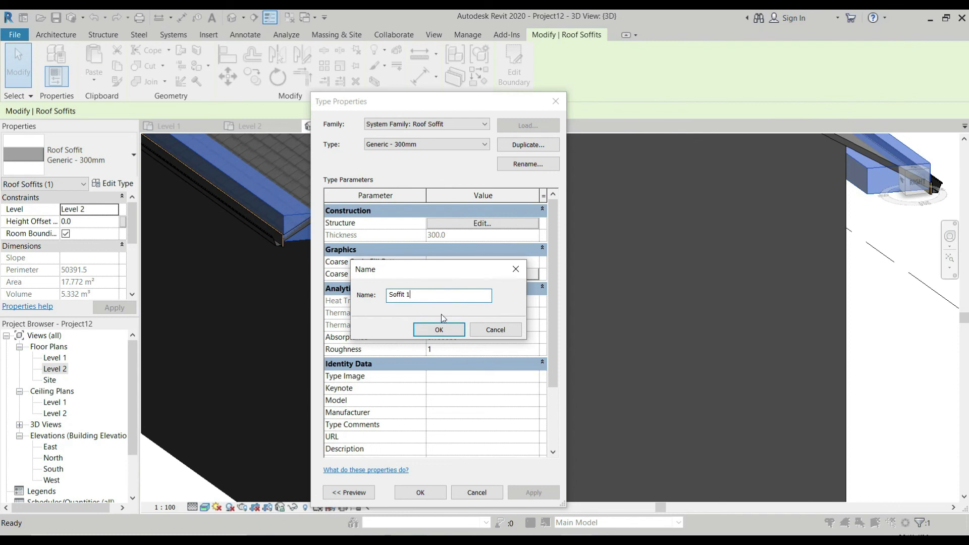
pyautogui.click(457, 327)
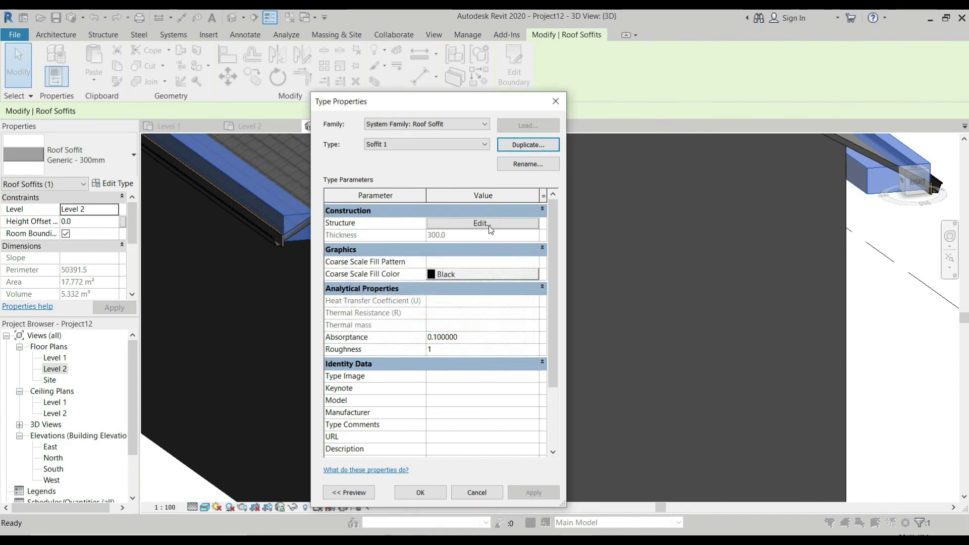
# - Set the Soffit 1 structure layer's thickness to 12 mm, apply the type, and view the thinner soffits in 3D
pyautogui.click(482, 223)
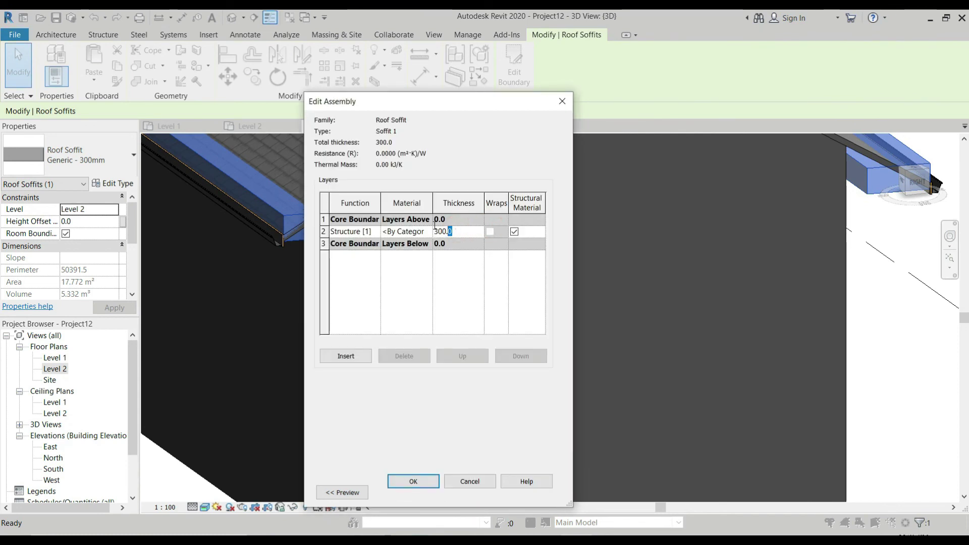
pyautogui.write('12')
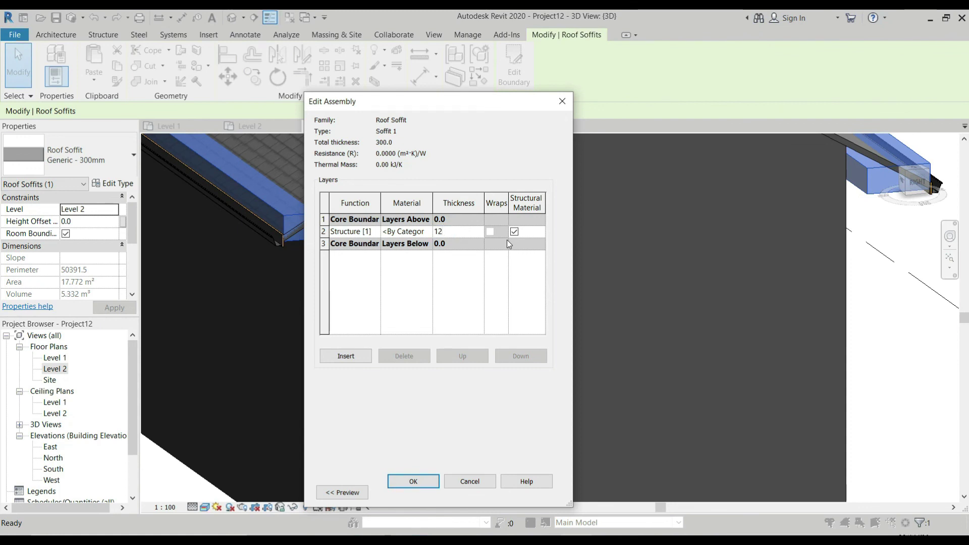
pyautogui.click(413, 482)
pyautogui.click(423, 493)
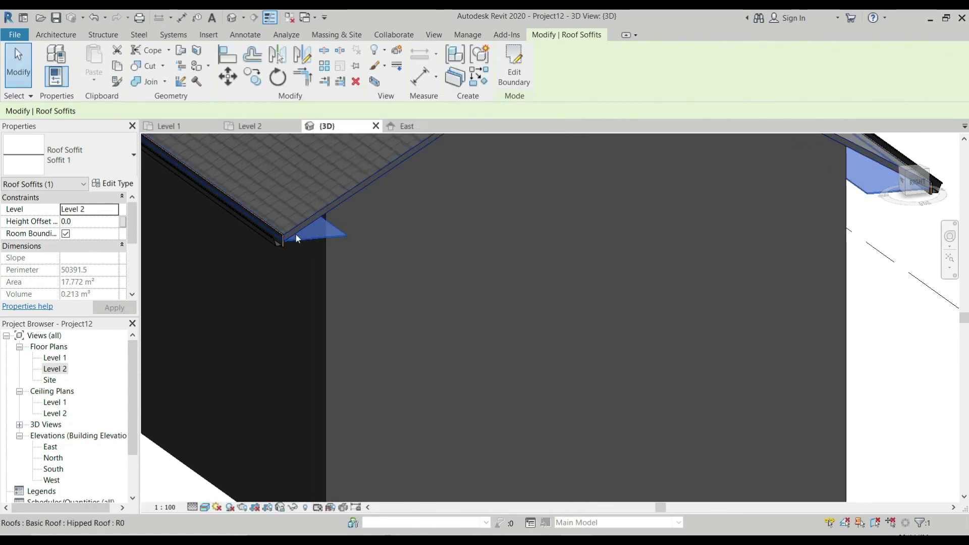
pyautogui.scroll(-6, 313, 253)
pyautogui.keyDown('shift'); pyautogui.moveTo(324, 253); pyautogui.dragTo(348, 229, button='middle'); pyautogui.keyUp('shift')
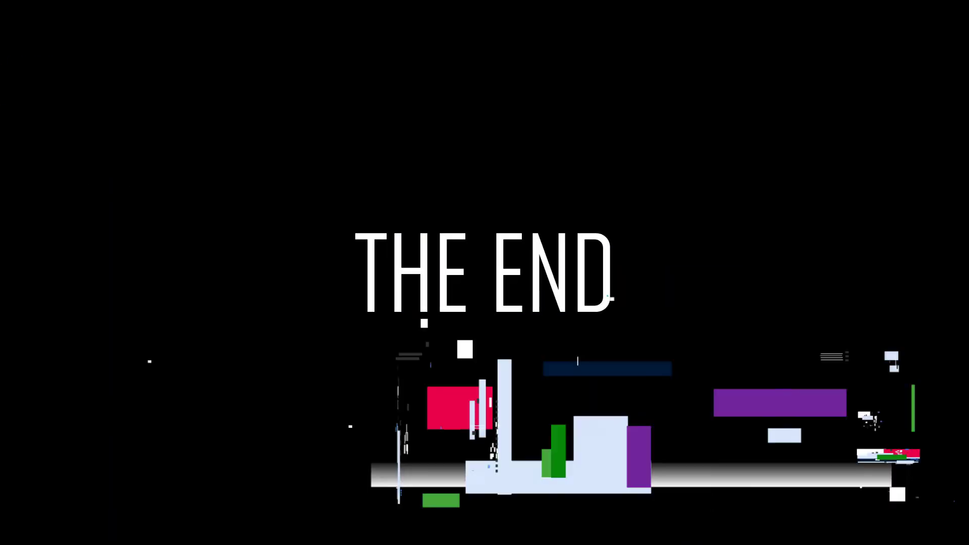